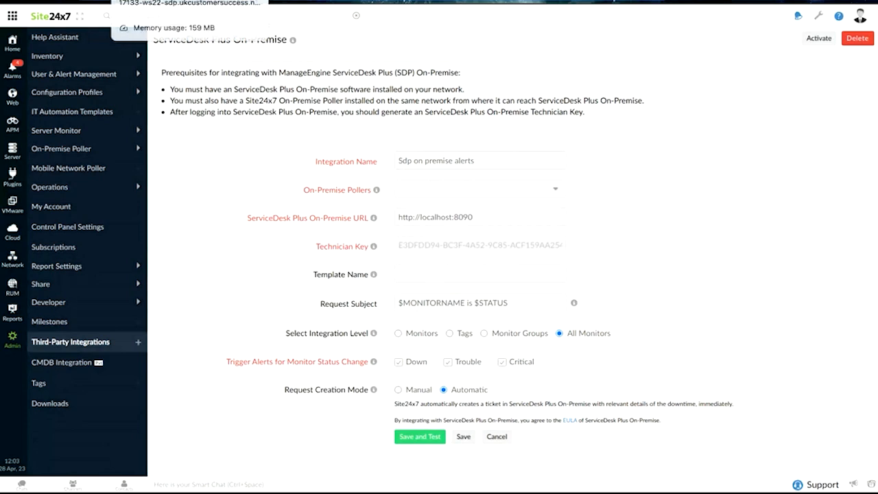
Switch to ServiceDesk Plus, return to the ManageEngine integrations list and open the Site24x7 integration's settings.
click(180, 1)
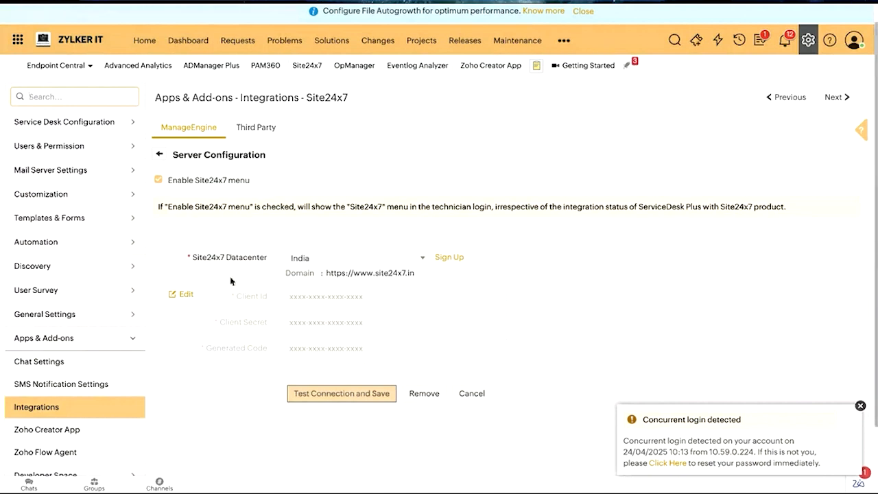
click(859, 406)
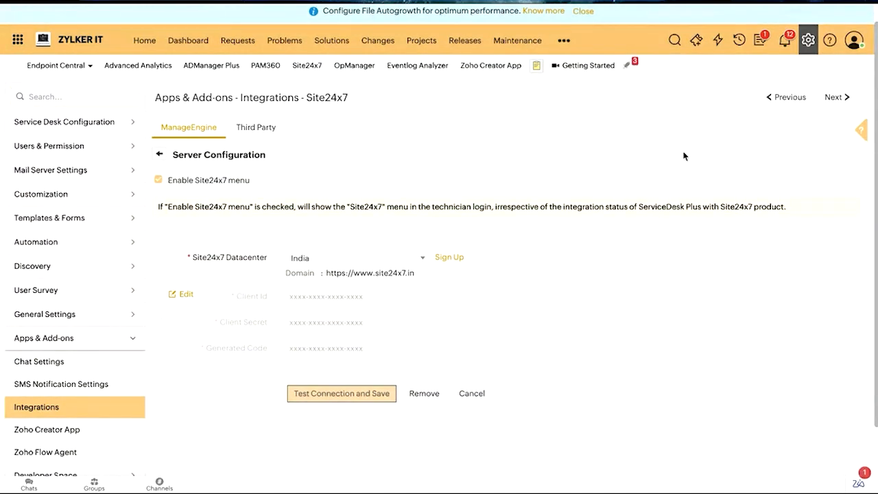
click(159, 155)
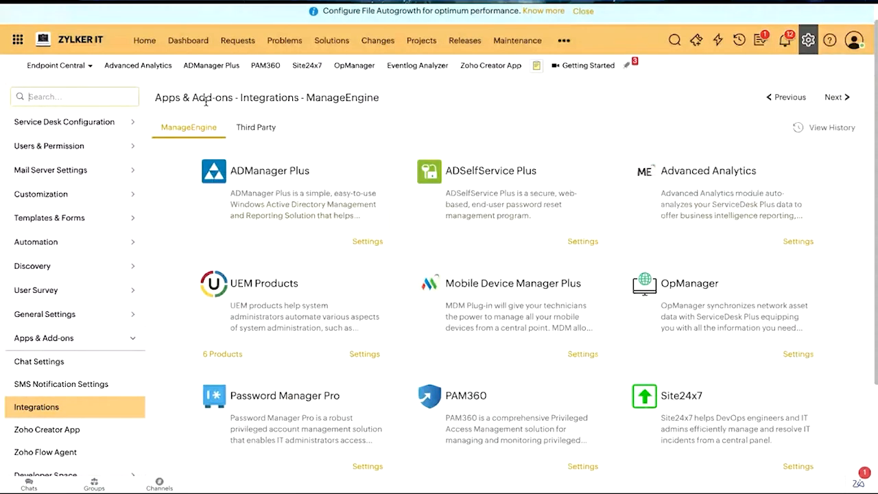
scroll(406, 236, down, 2)
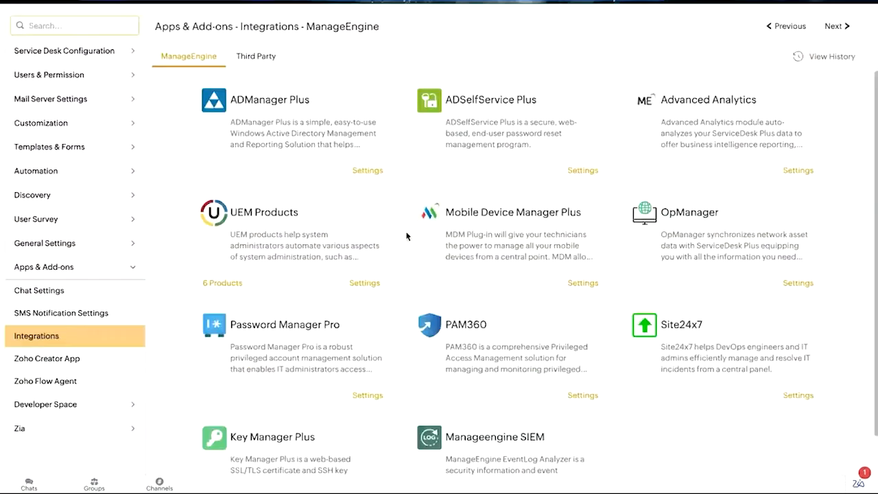
scroll(571, 400, down, 1)
click(779, 337)
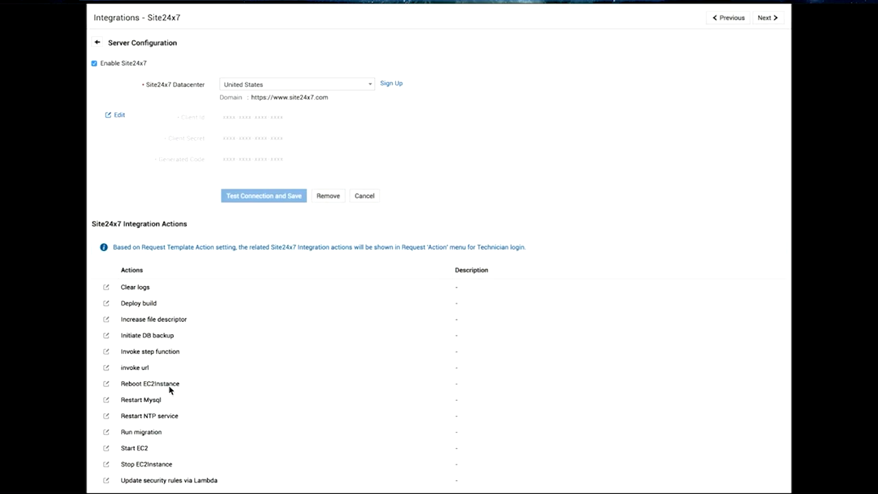
Go to the admin settings overview, dismiss the two concurrent login notices and open the incident template list.
click(195, 1)
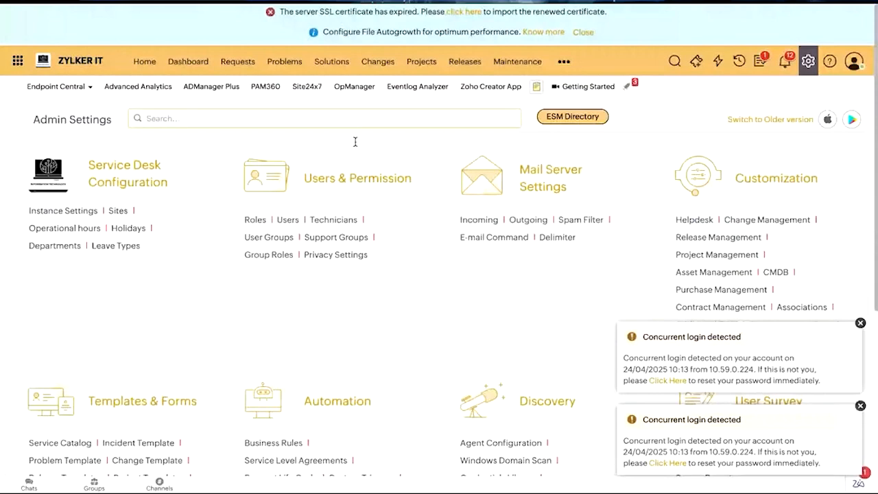
scroll(376, 234, down, 1)
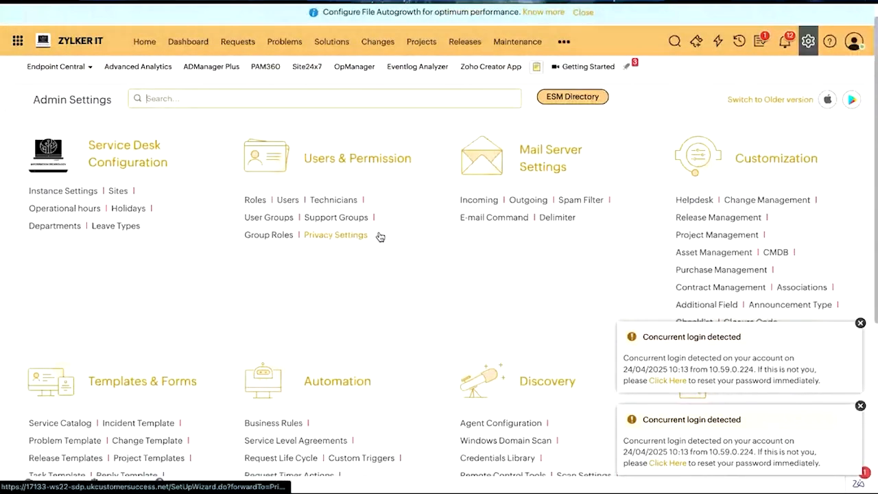
click(860, 323)
click(860, 406)
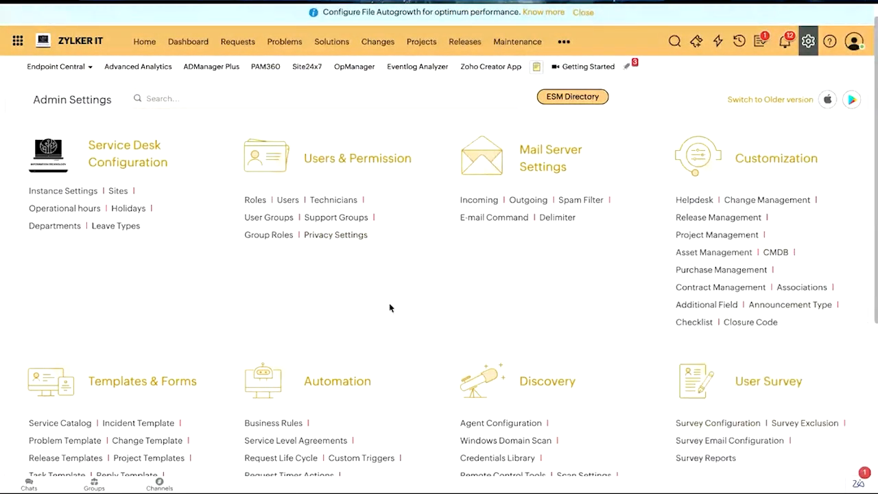
scroll(388, 308, down, 2)
click(161, 339)
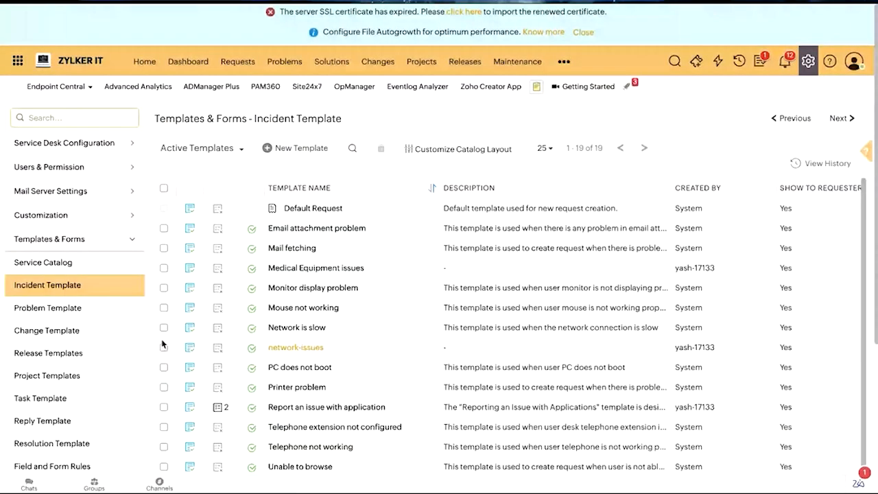
Open the incident template "Report an issue with application" for editing.
scroll(352, 354, down, 1)
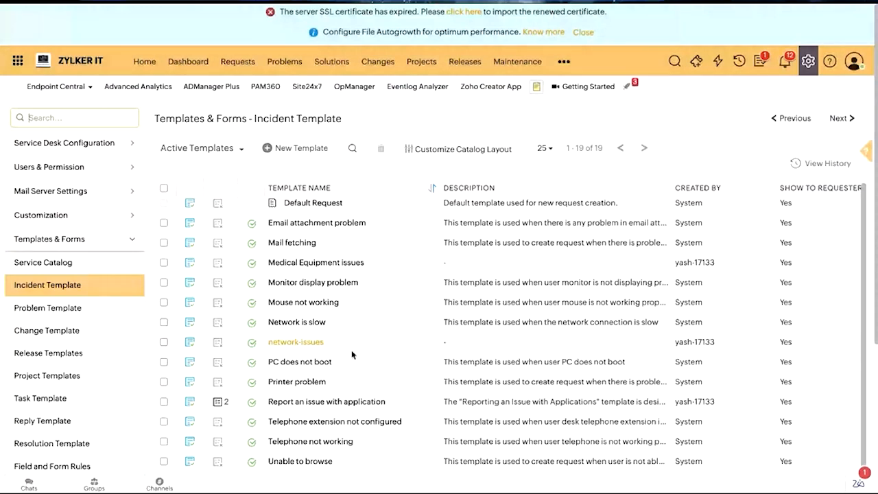
scroll(351, 354, down, 1)
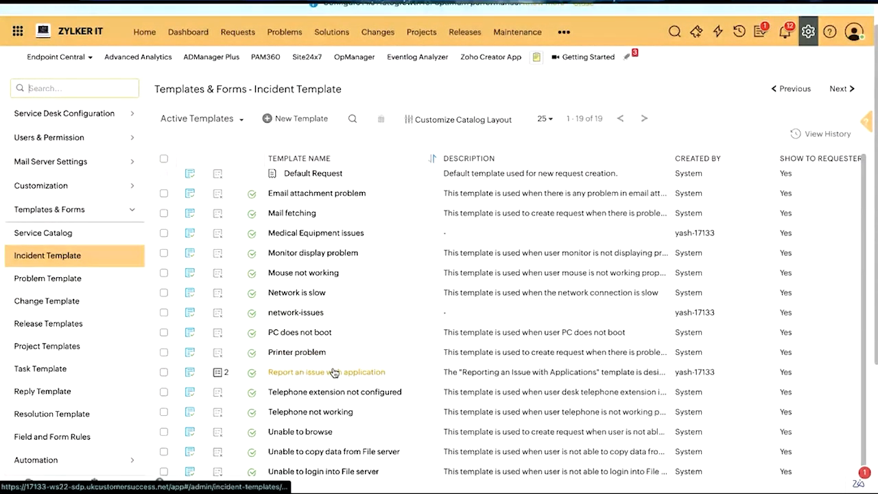
click(333, 372)
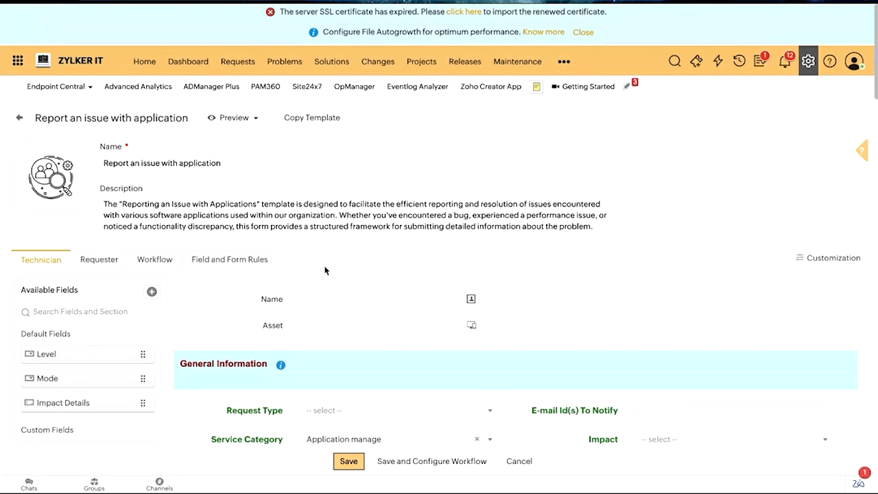
Examine the fields on the template's technician form and the section and field types offered for a new field.
scroll(325, 270, down, 1)
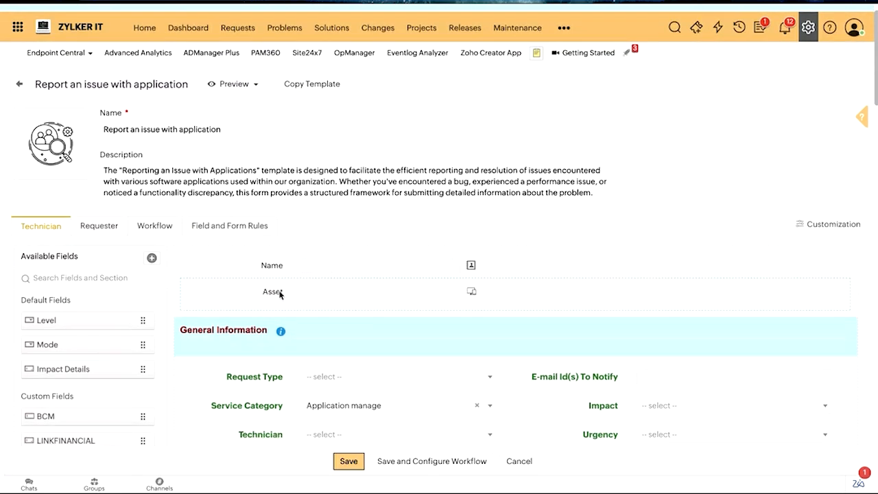
scroll(280, 295, down, 1)
scroll(280, 295, down, 3)
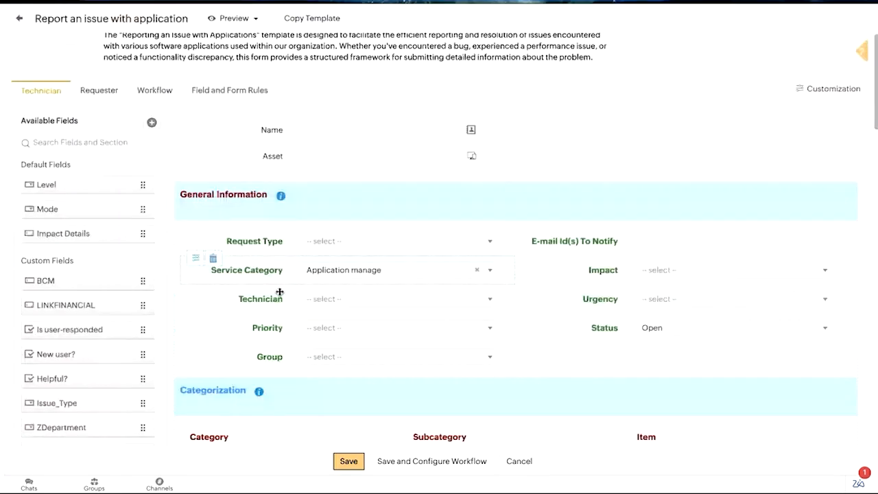
scroll(280, 291, down, 1)
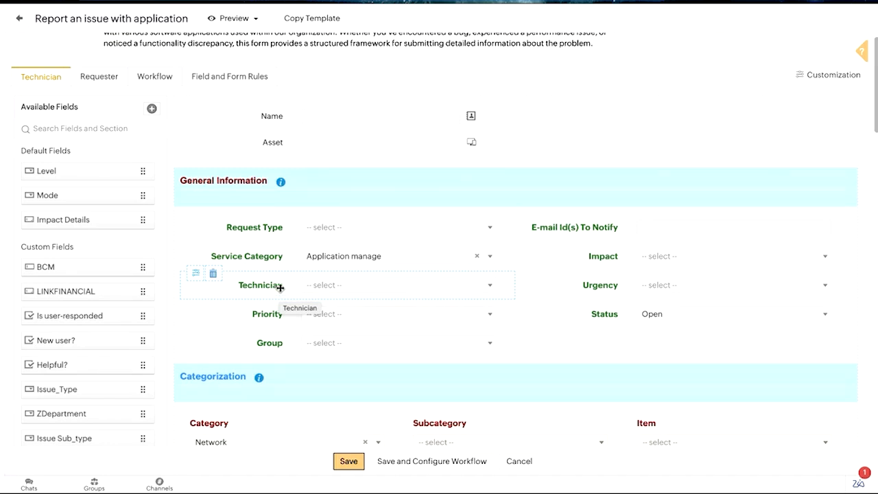
click(152, 113)
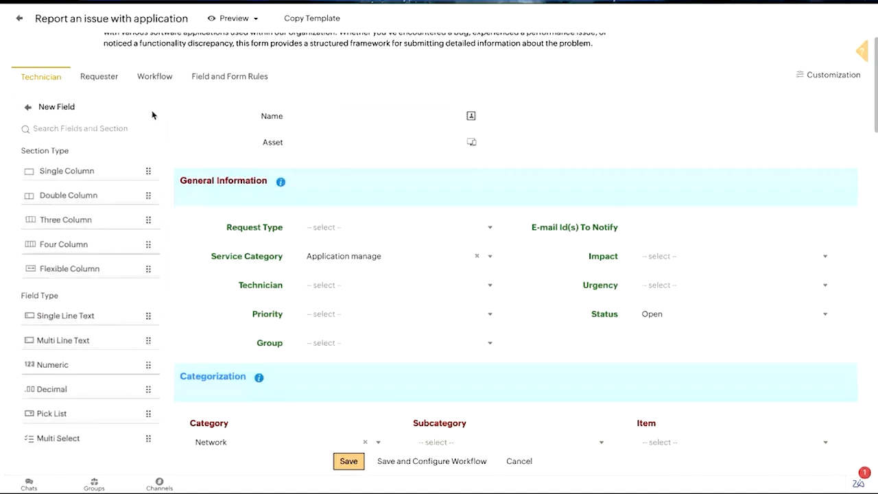
scroll(110, 248, down, 1)
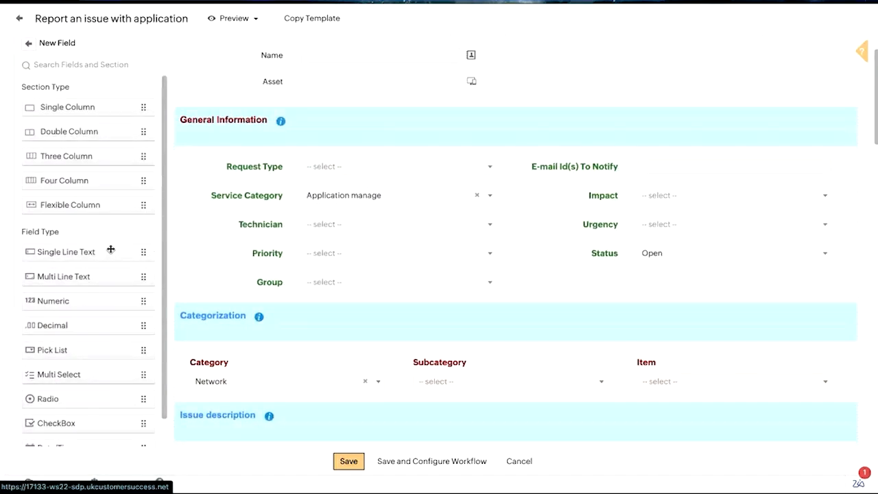
scroll(111, 249, down, 1)
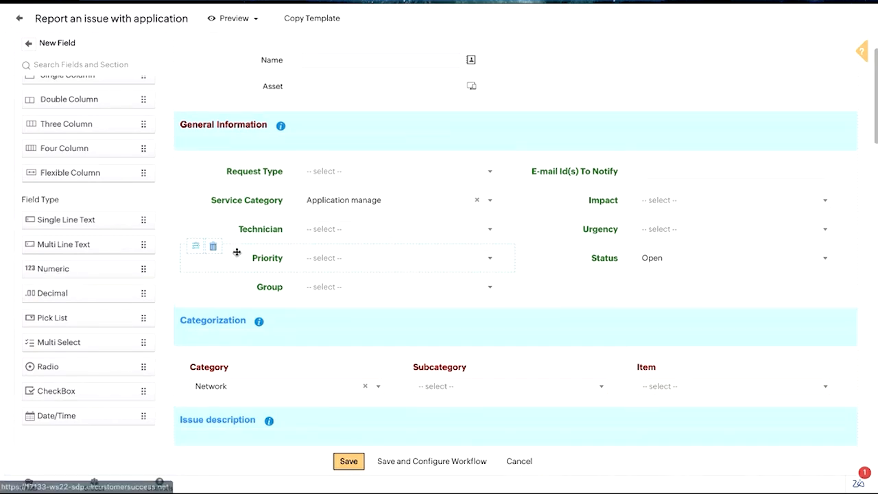
Try adding a Pick List field above the SITE section, enable Reference Entity for it and review the selectable entities.
scroll(237, 253, up, 3)
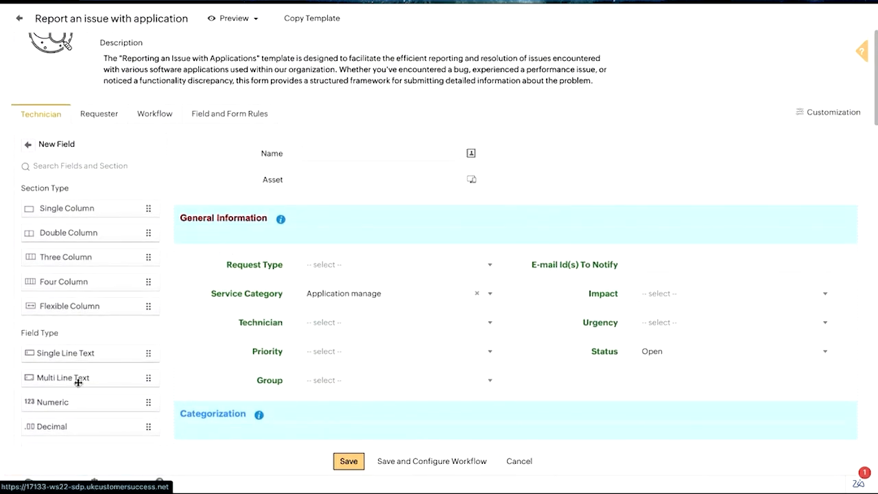
scroll(78, 382, down, 2)
scroll(78, 381, down, 1)
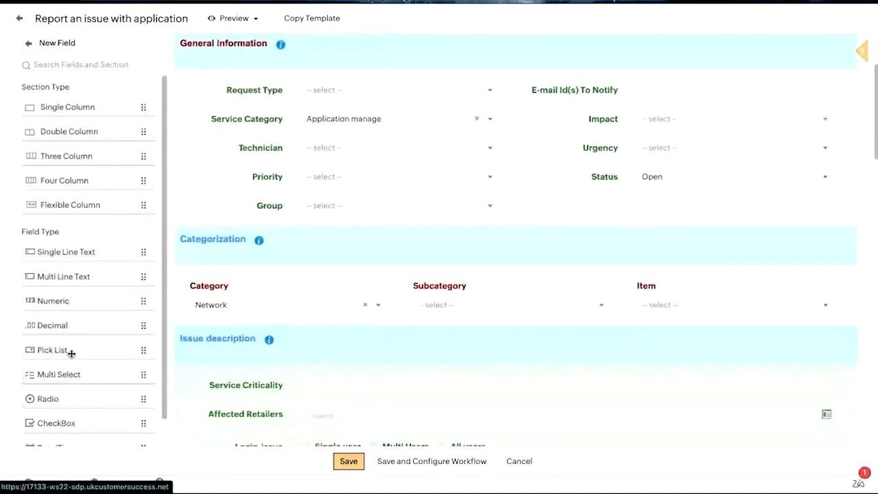
drag(67, 350, 290, 388)
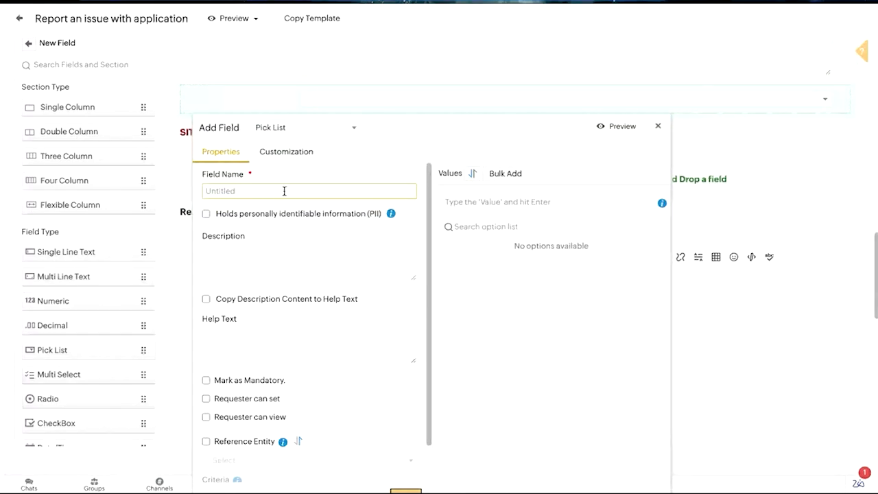
scroll(254, 362, down, 1)
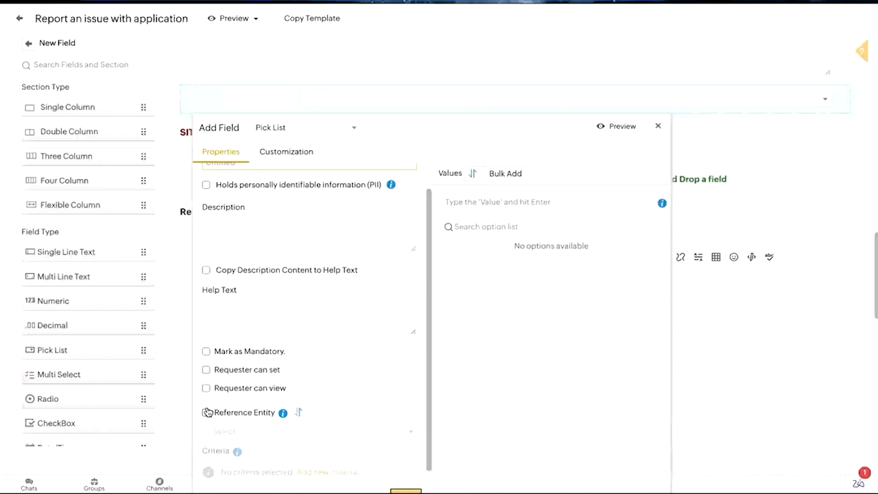
click(206, 412)
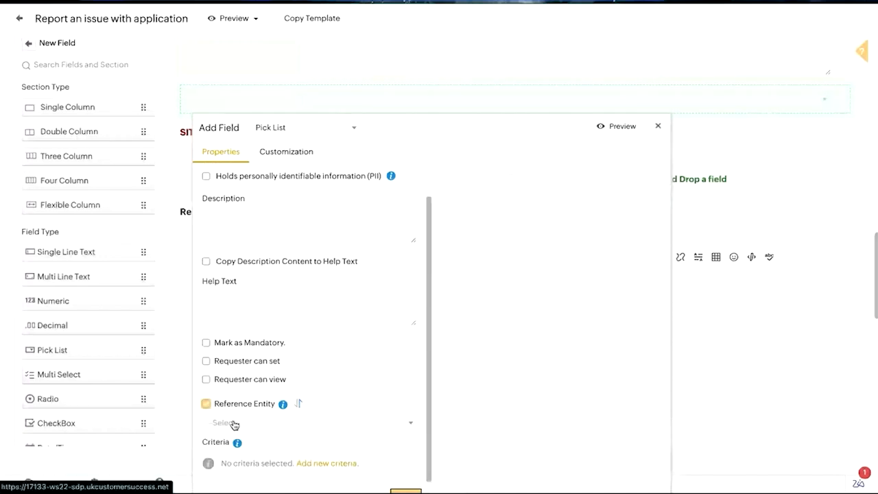
click(232, 424)
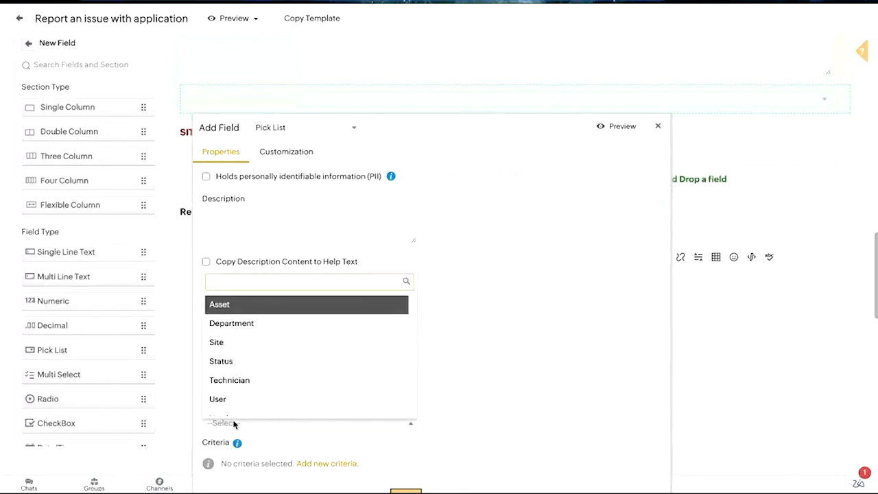
scroll(261, 371, down, 1)
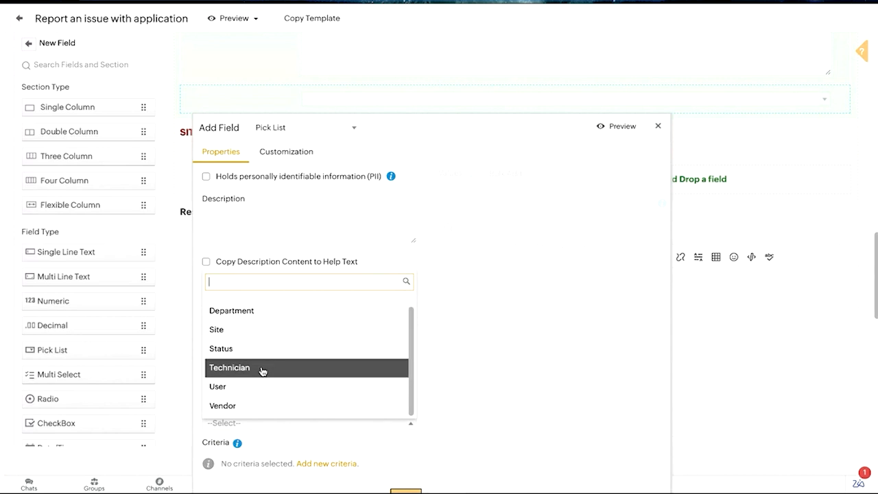
scroll(262, 371, up, 1)
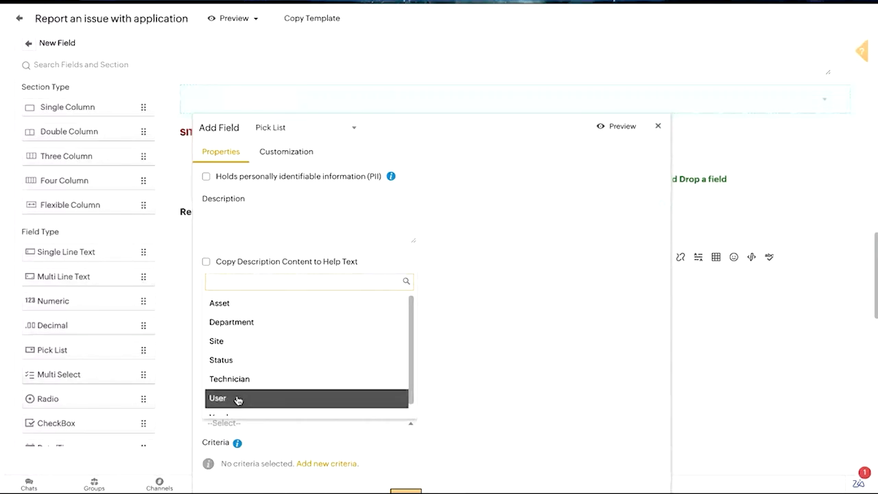
scroll(237, 399, down, 1)
click(231, 424)
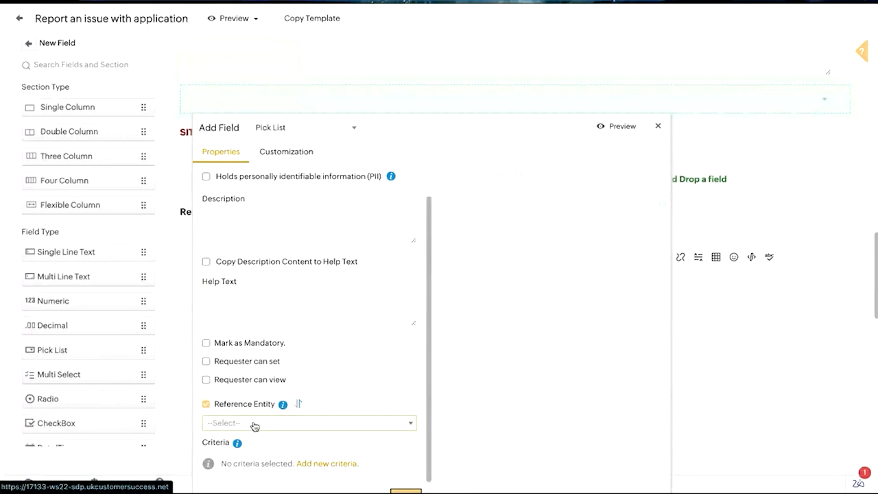
Review the pick list field's font and colour customization options, and discard the new field.
mouse_move(284, 405)
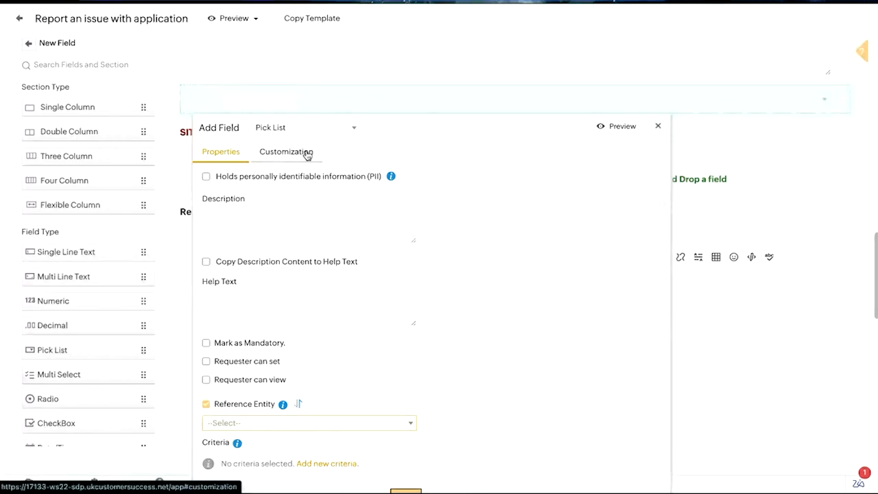
click(249, 211)
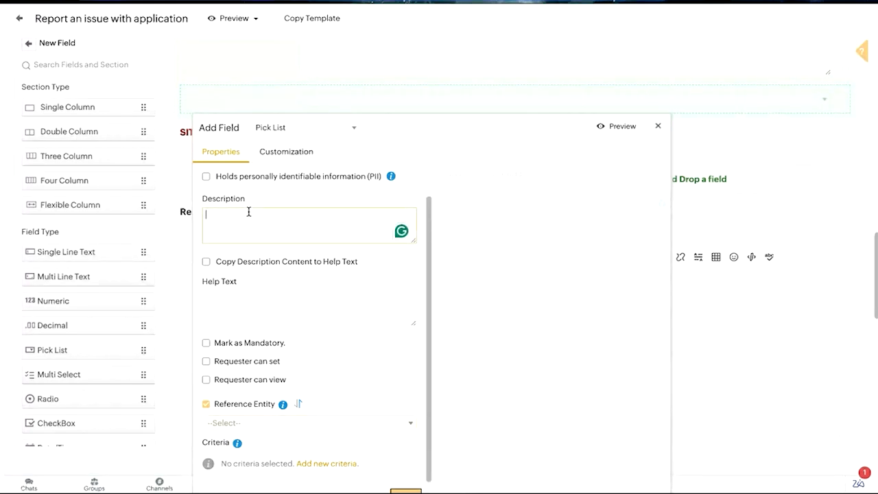
click(294, 157)
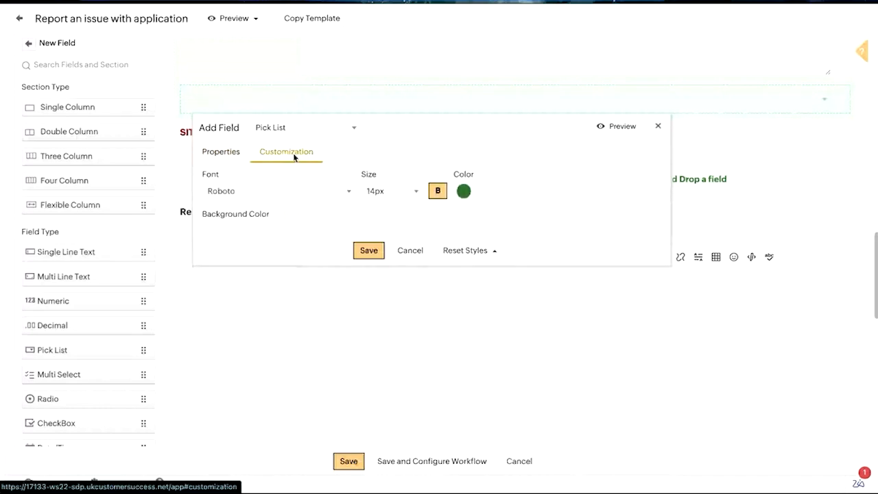
mouse_move(296, 220)
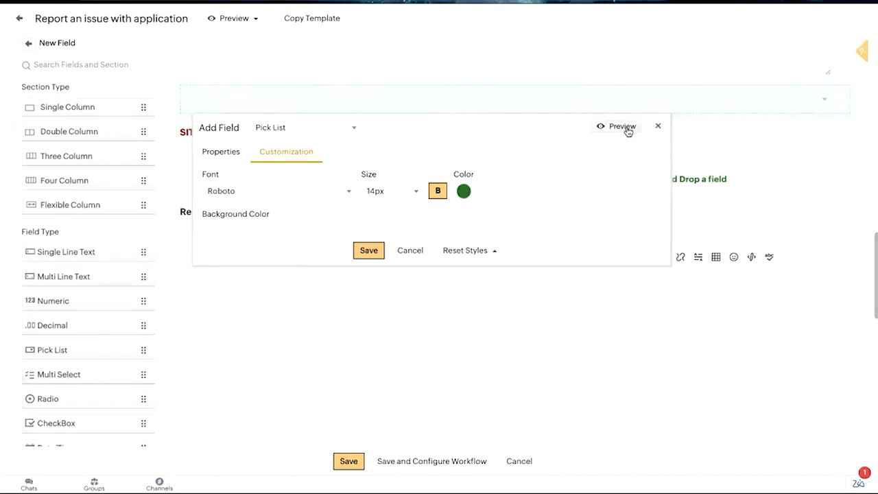
click(657, 128)
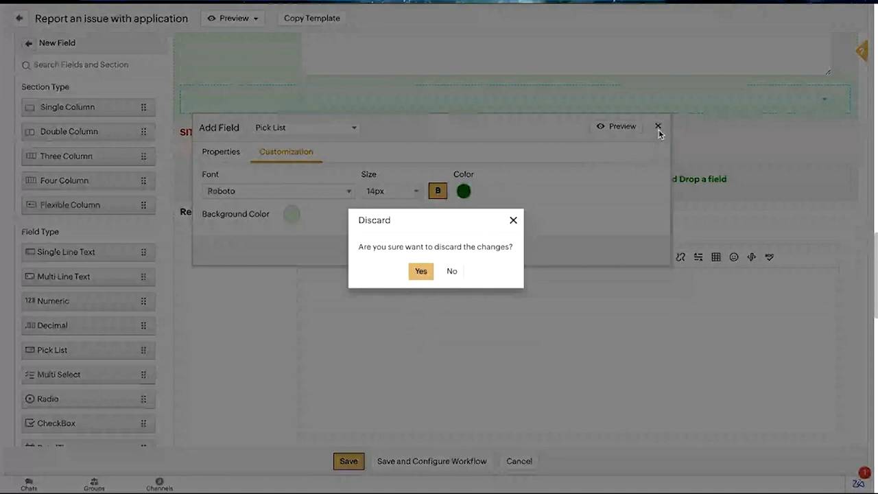
click(421, 271)
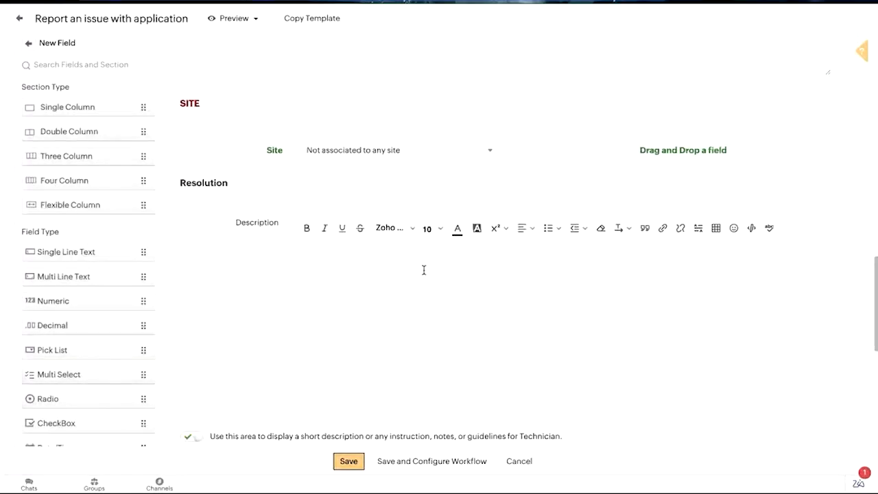
scroll(424, 269, up, 1)
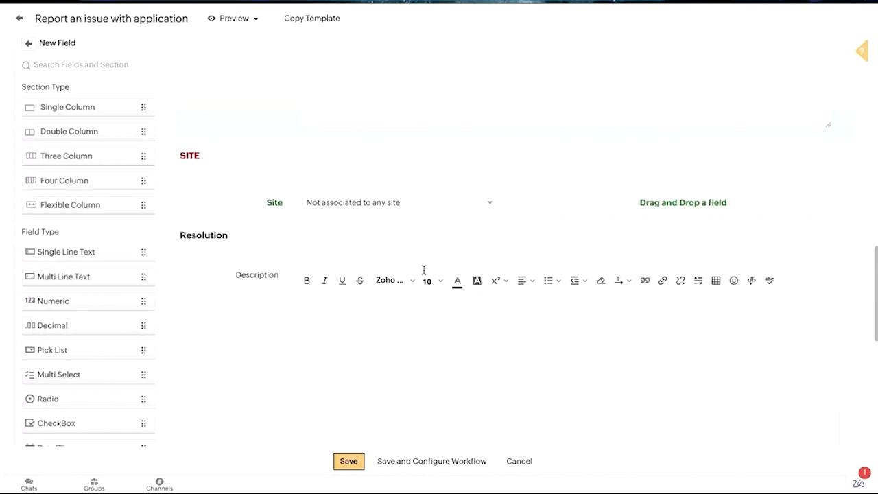
scroll(423, 269, up, 10)
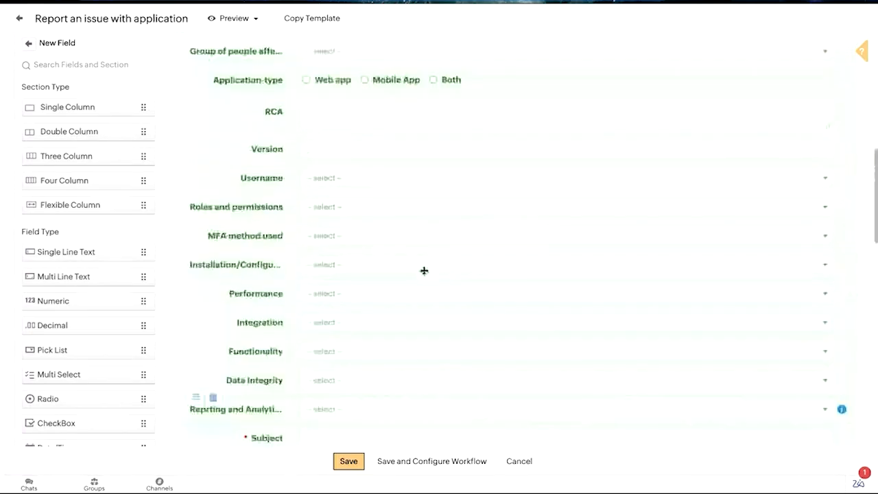
Review the General Information, Categorization and Issue description sections of the template's technician form.
scroll(424, 271, up, 1)
scroll(424, 272, down, 1)
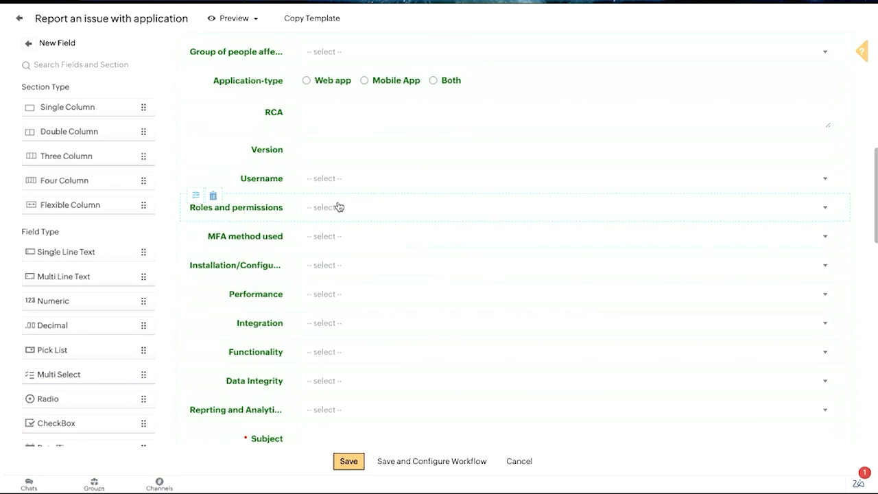
scroll(340, 209, up, 4)
scroll(342, 213, up, 3)
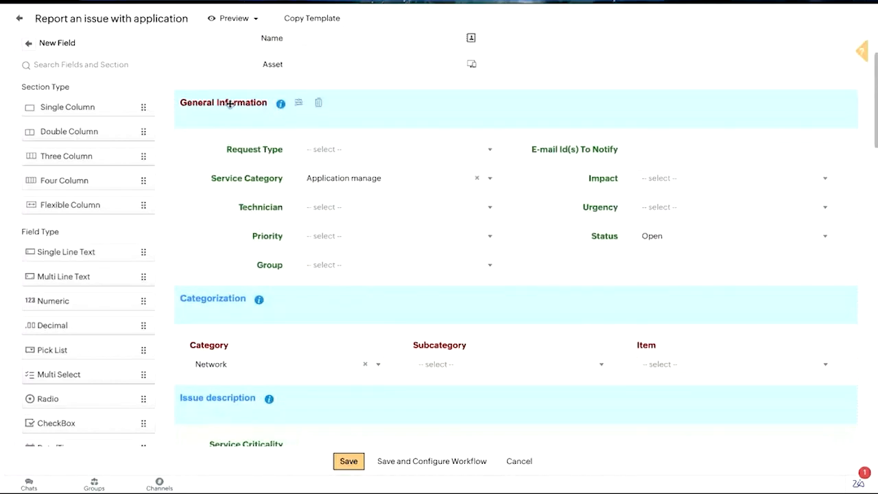
scroll(221, 304, down, 1)
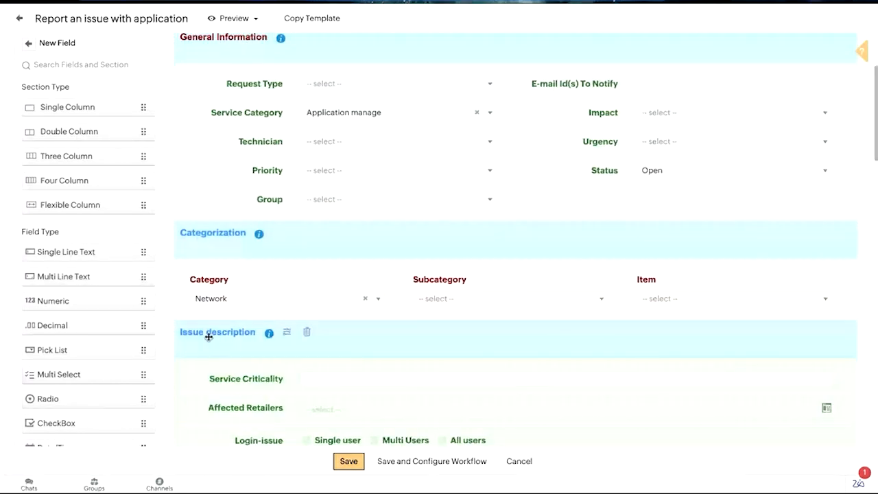
scroll(209, 336, up, 5)
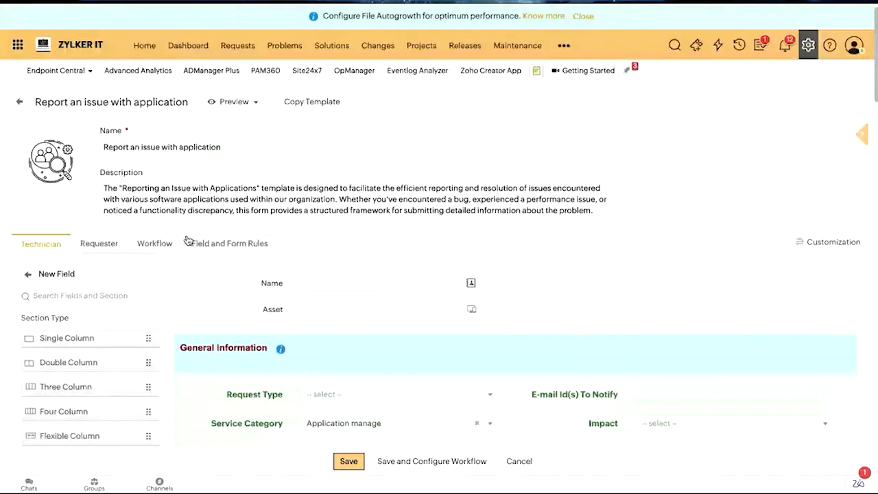
Try adding a new three-column section above General Information on the technician form, and delete it.
click(29, 274)
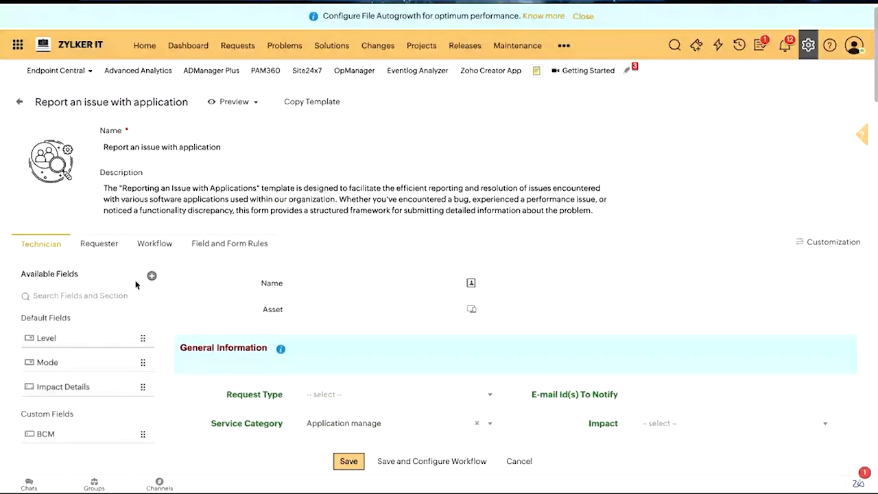
click(150, 275)
scroll(148, 276, down, 3)
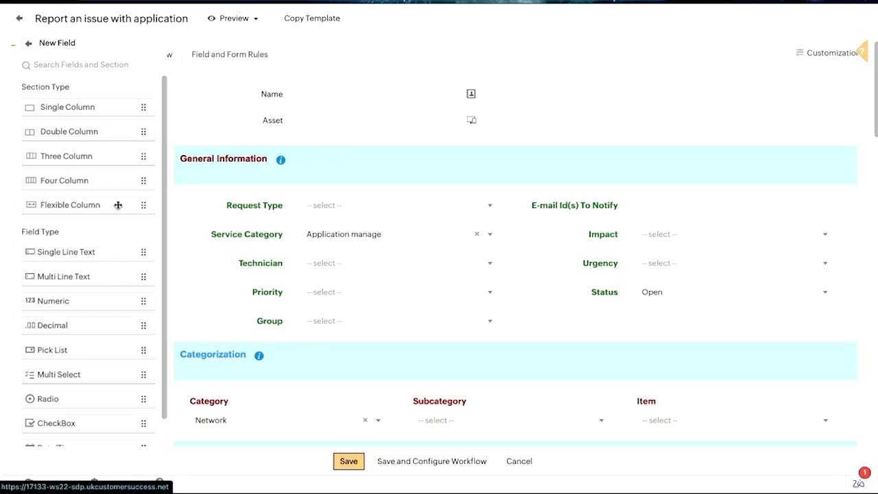
drag(118, 204, 333, 173)
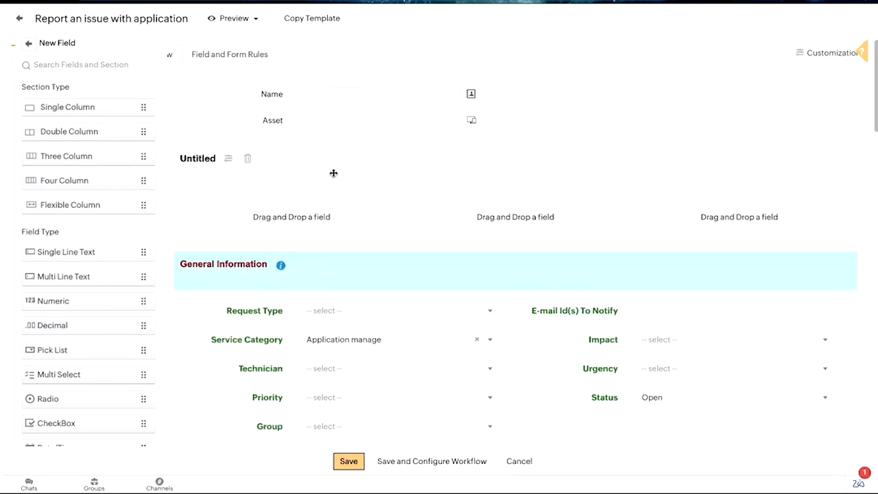
click(245, 160)
Examine the rest of the technician form and the support group and user group associations for the template.
scroll(317, 213, down, 2)
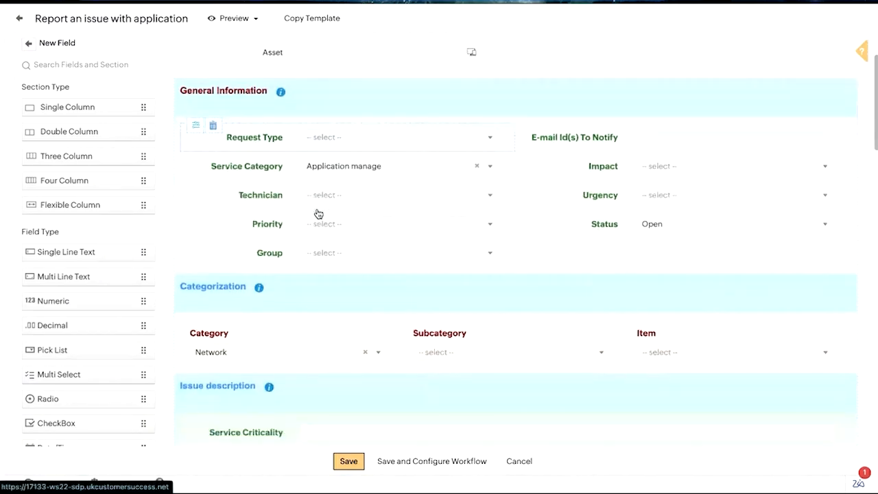
scroll(319, 214, down, 4)
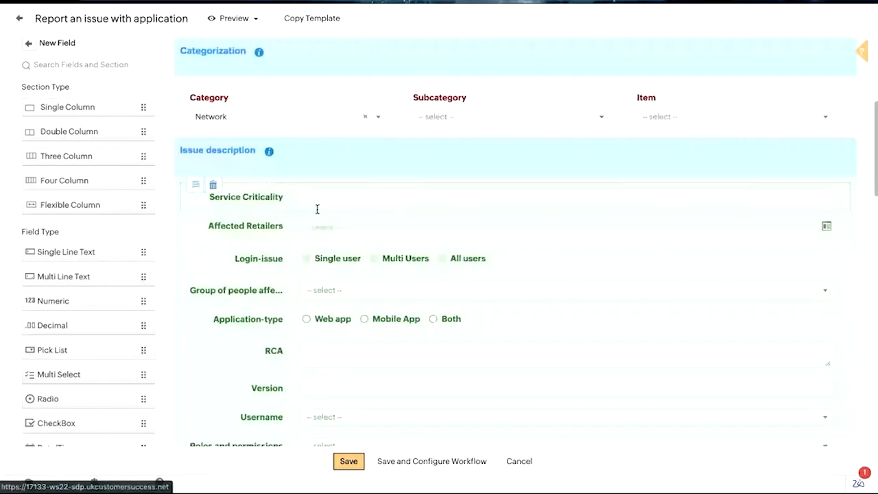
scroll(316, 209, down, 4)
scroll(317, 208, down, 5)
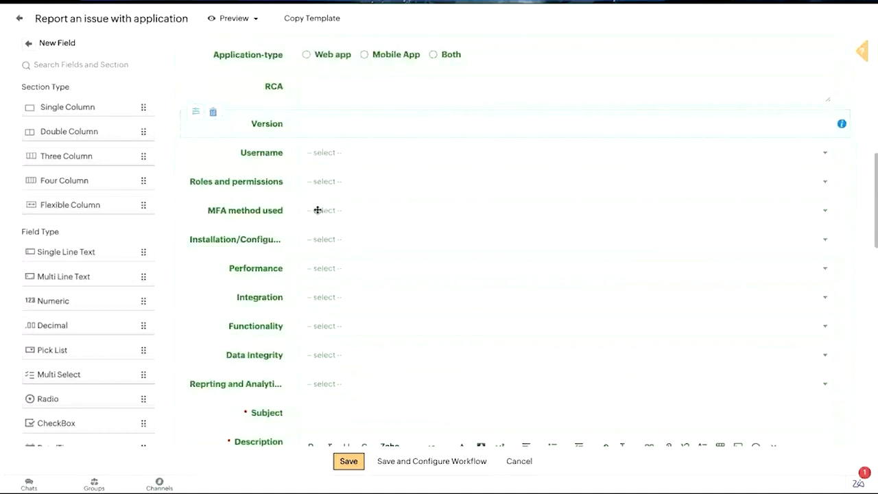
scroll(318, 214, down, 8)
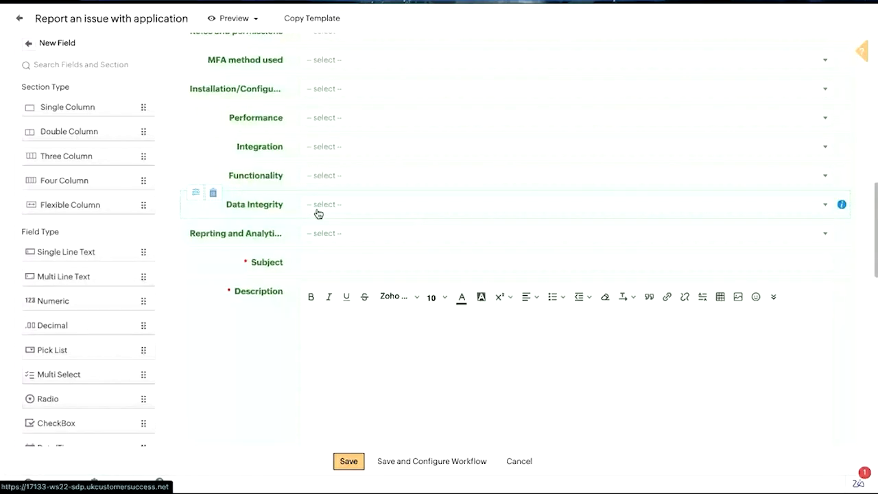
scroll(316, 209, down, 15)
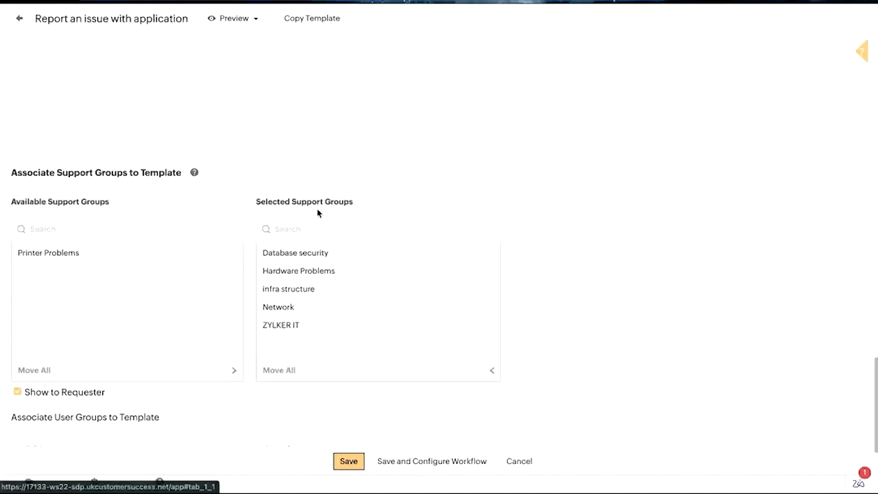
scroll(316, 213, down, 1)
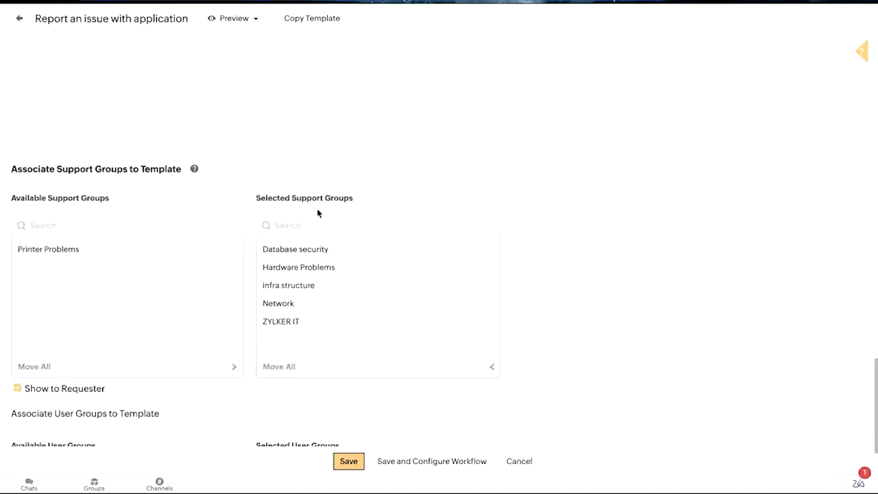
triple_click(140, 169)
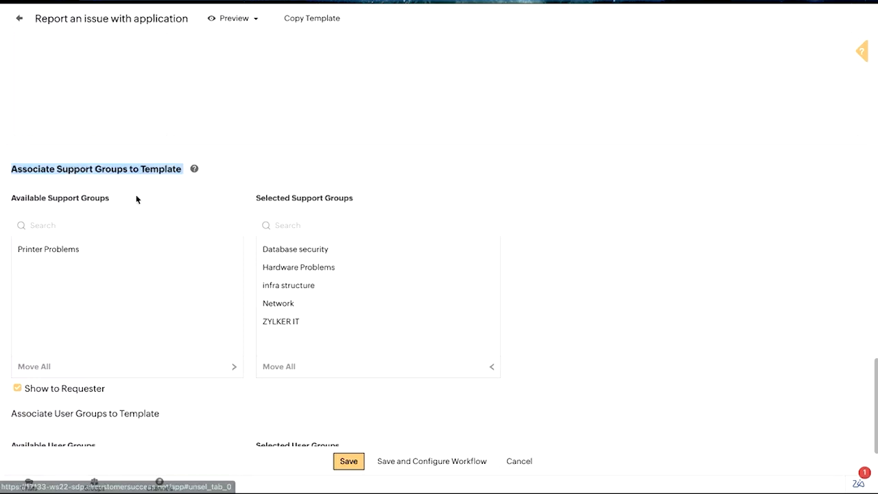
click(213, 180)
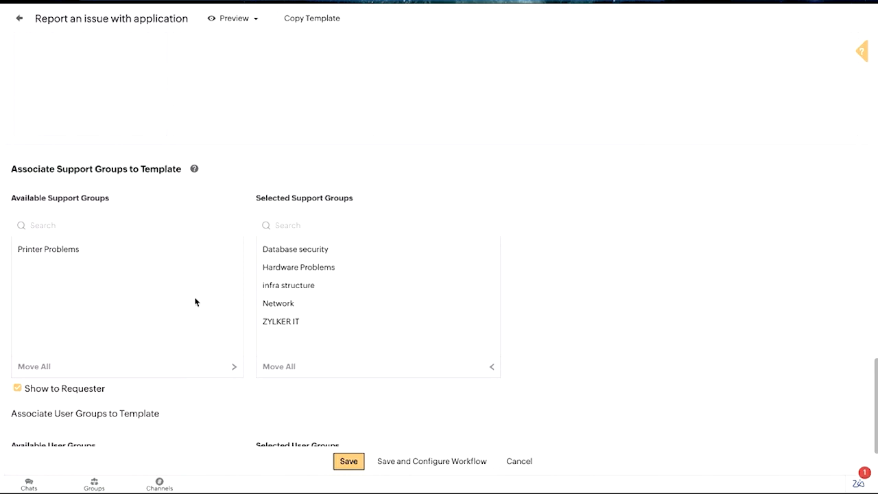
scroll(287, 376, down, 2)
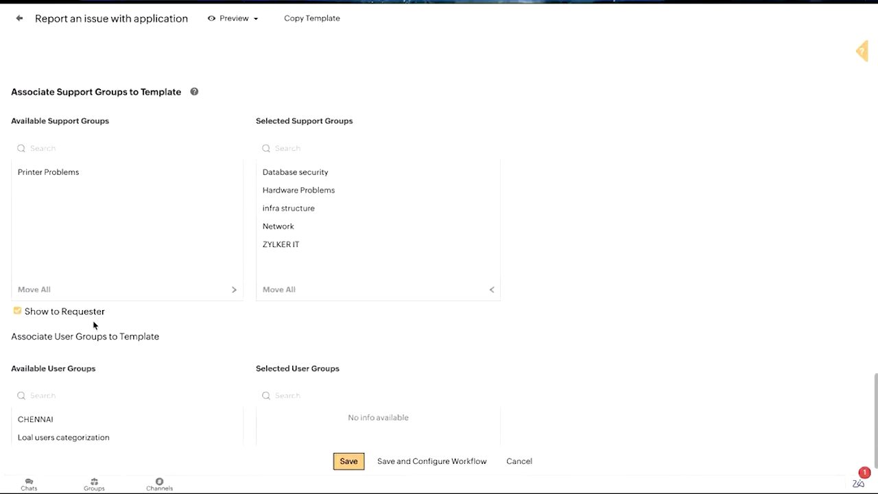
scroll(90, 326, down, 1)
scroll(90, 326, down, 3)
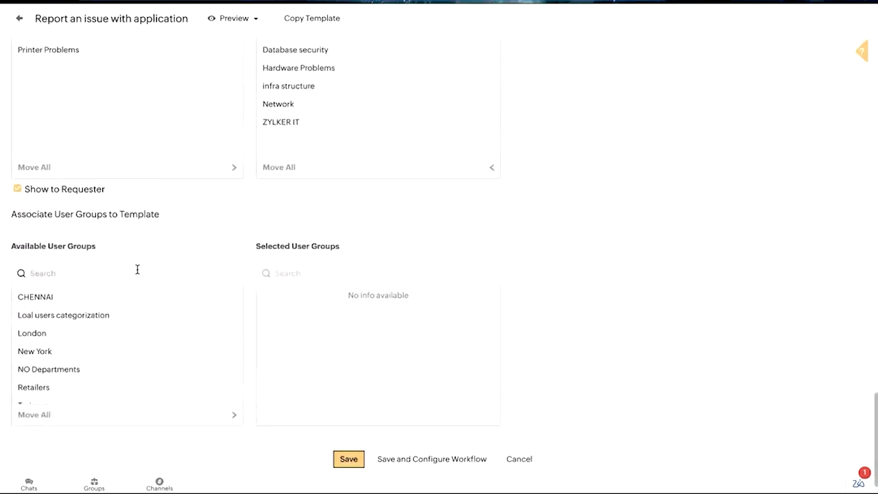
scroll(137, 271, up, 1)
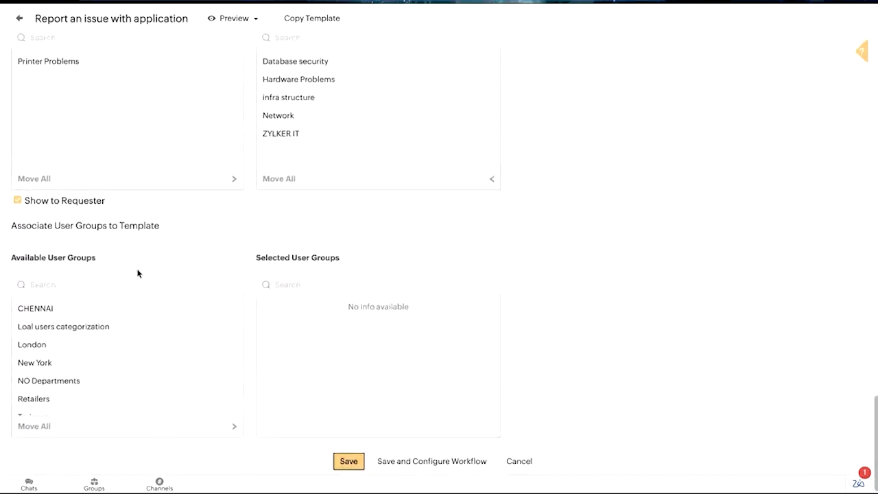
Switch to the template's requester form and review its available fields and sections.
scroll(137, 272, up, 15)
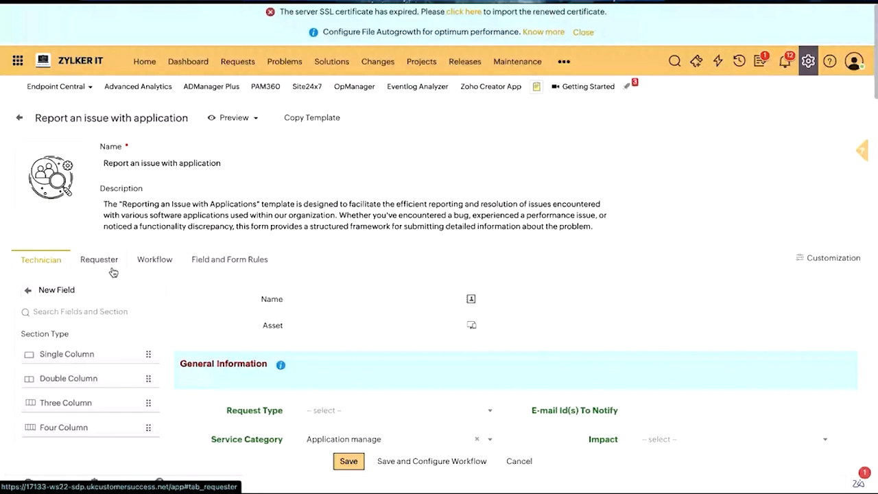
click(112, 269)
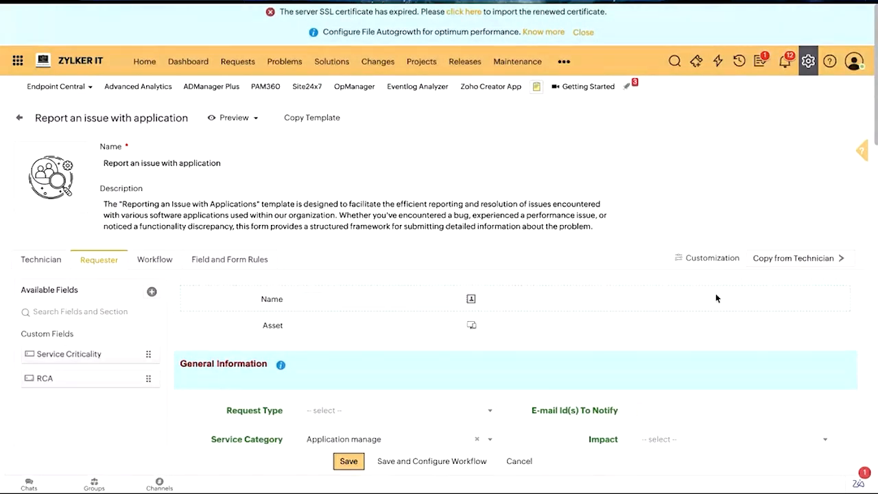
scroll(387, 318, down, 1)
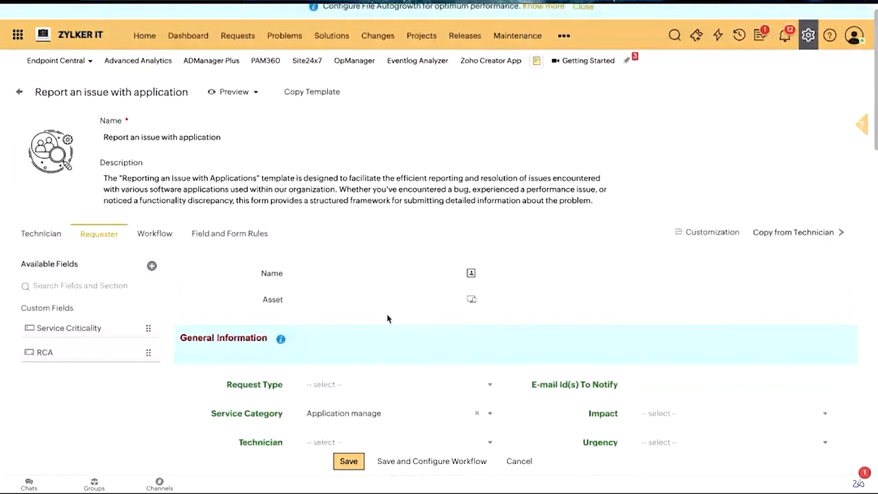
scroll(386, 318, down, 1)
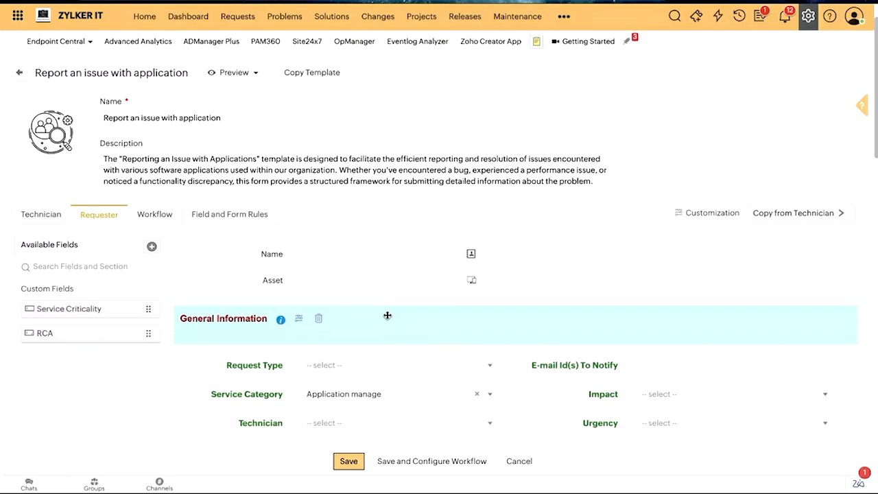
scroll(387, 316, down, 1)
scroll(387, 315, down, 5)
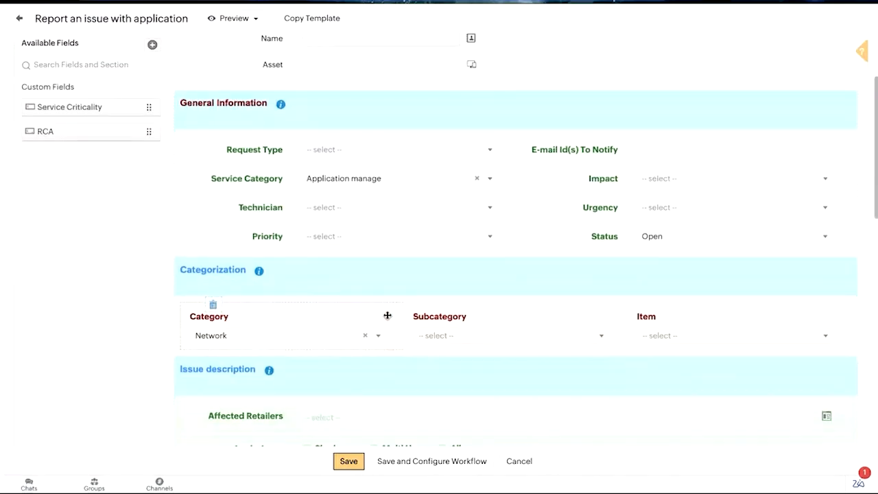
scroll(387, 316, down, 8)
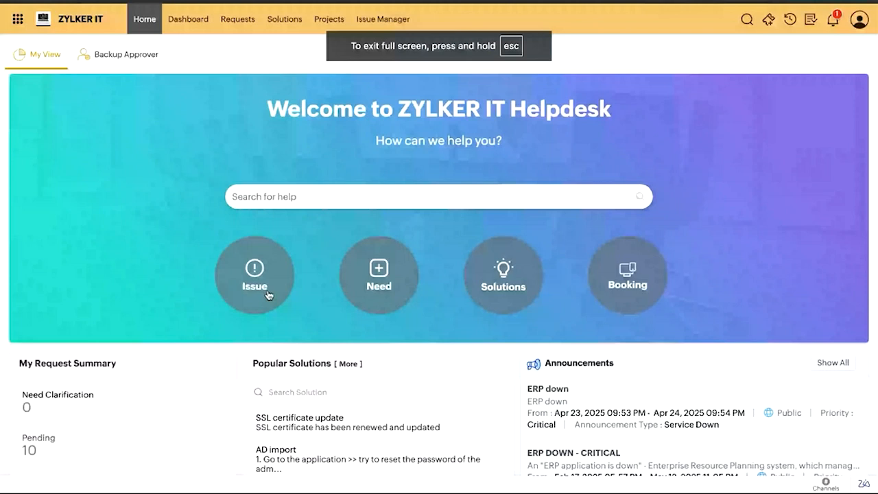
In the requester portal, report an issue using the "Report an issue with application" template from the Application manage category.
click(267, 293)
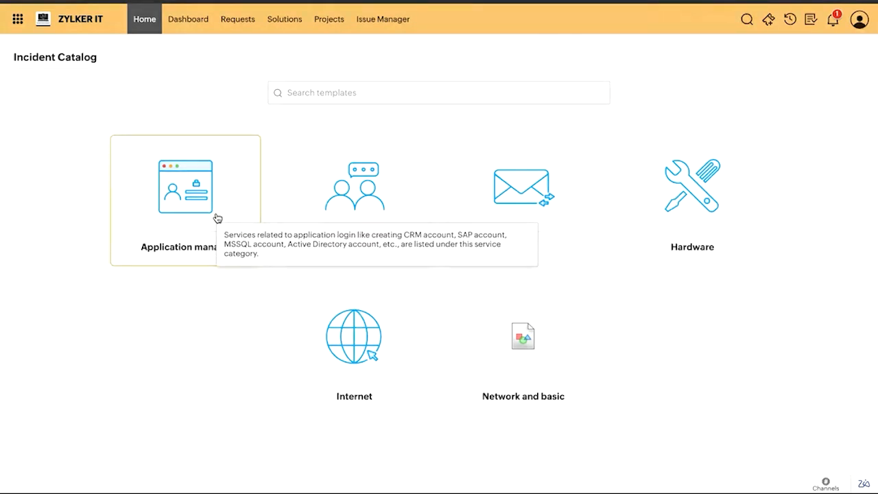
click(216, 214)
mouse_move(218, 218)
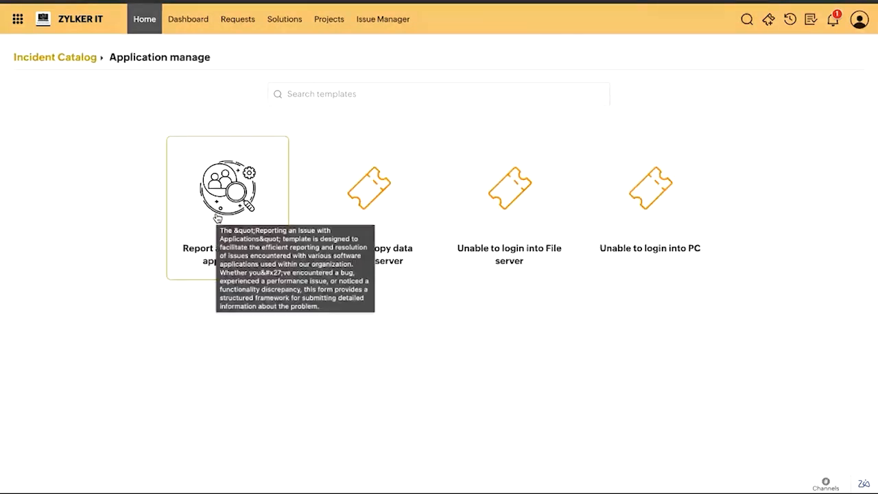
click(231, 199)
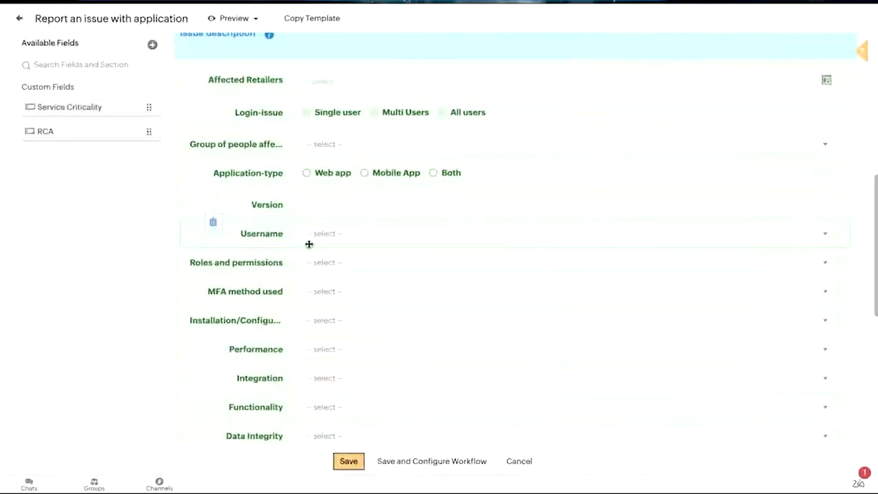
scroll(308, 247, up, 10)
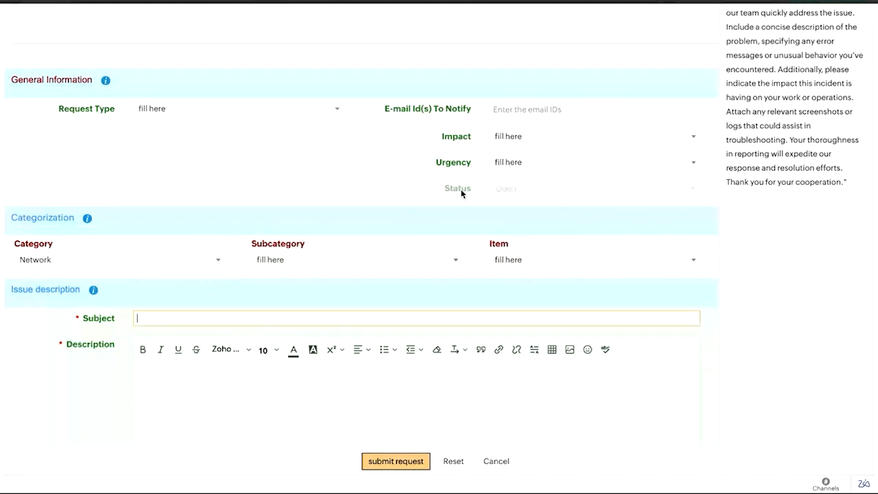
Categorize the request with category Application, subcategory ERP and item Performance.
click(155, 263)
click(120, 314)
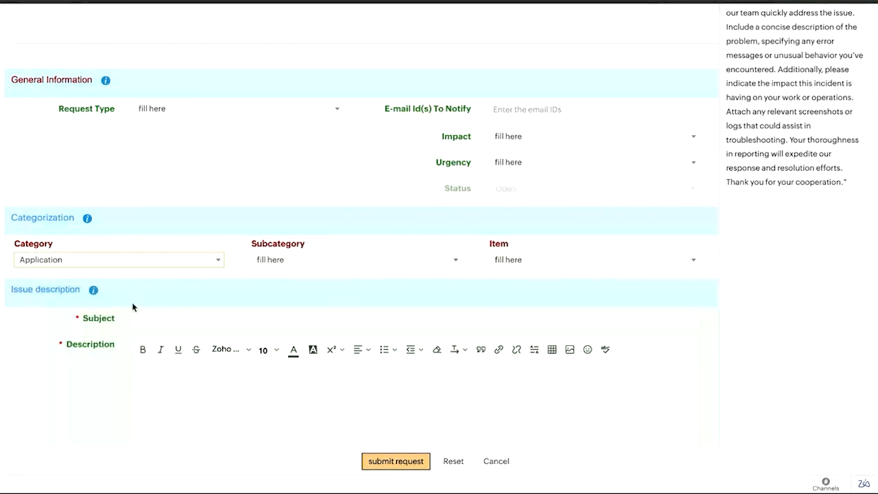
click(288, 259)
click(288, 330)
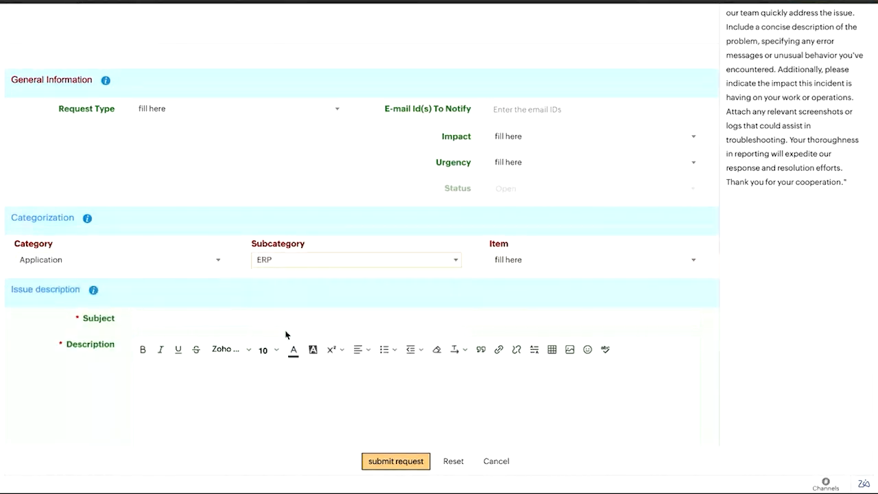
click(504, 261)
scroll(519, 388, down, 1)
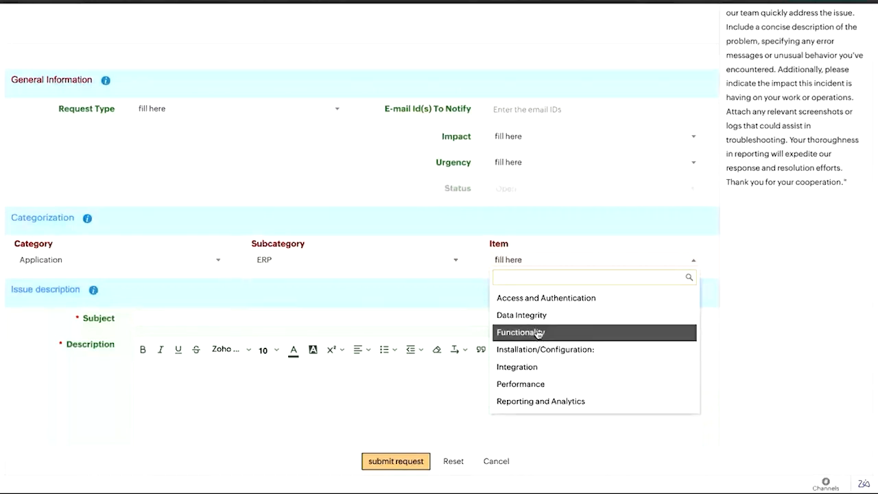
click(522, 386)
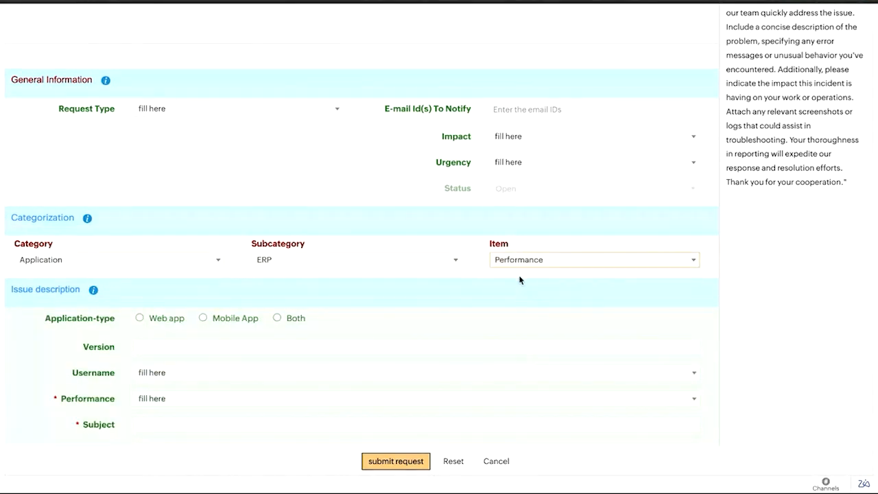
Set the Performance field in the issue description to "System crashes or freezes".
scroll(478, 300, down, 1)
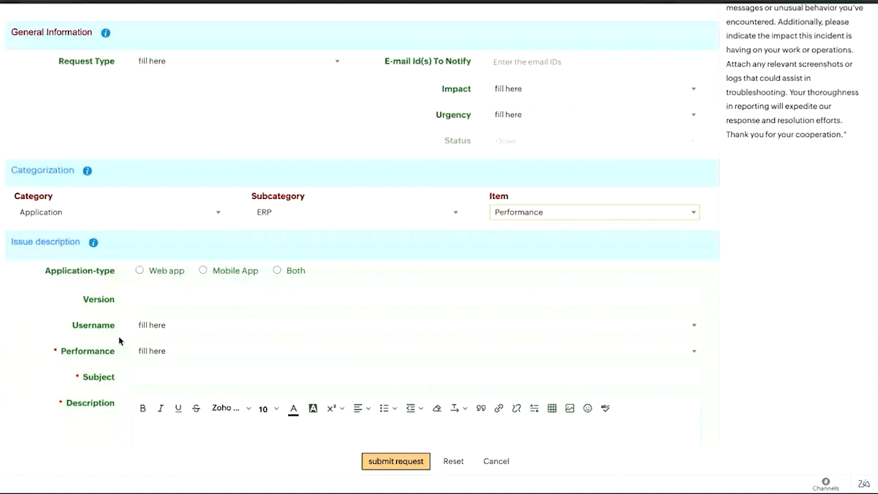
click(160, 353)
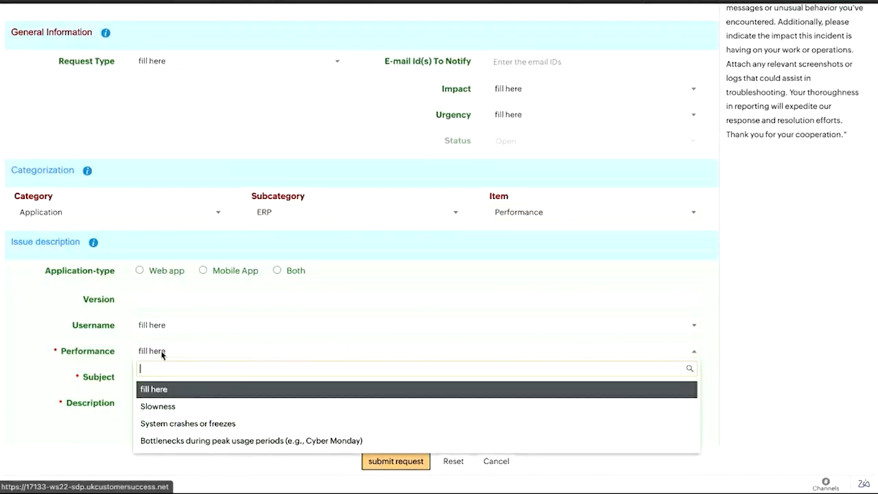
click(179, 425)
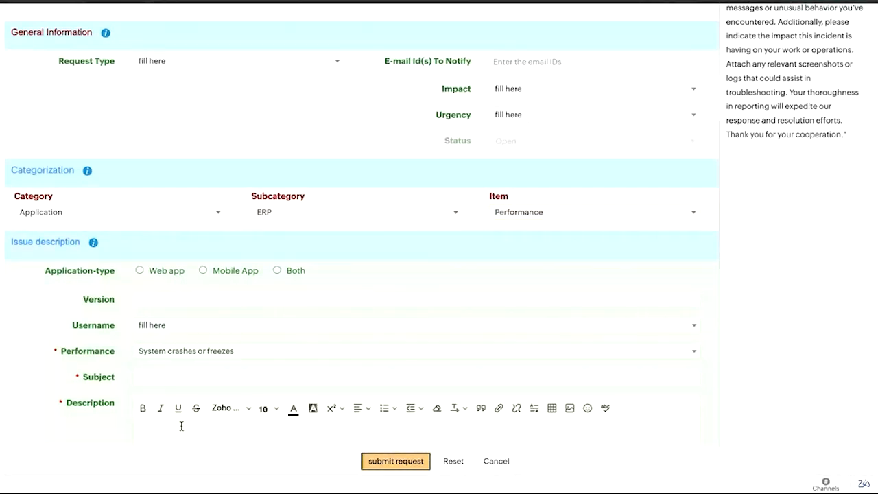
Enter "erp accesibility issue" as the subject of the request.
click(166, 380)
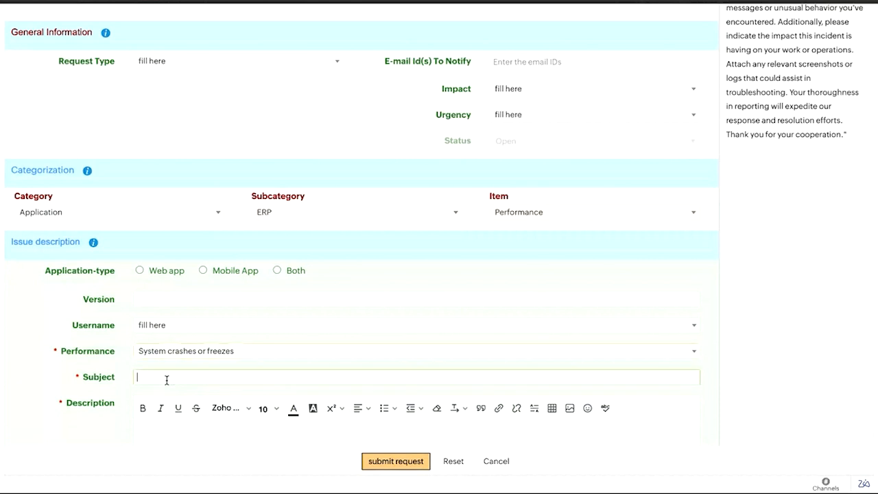
text(e)
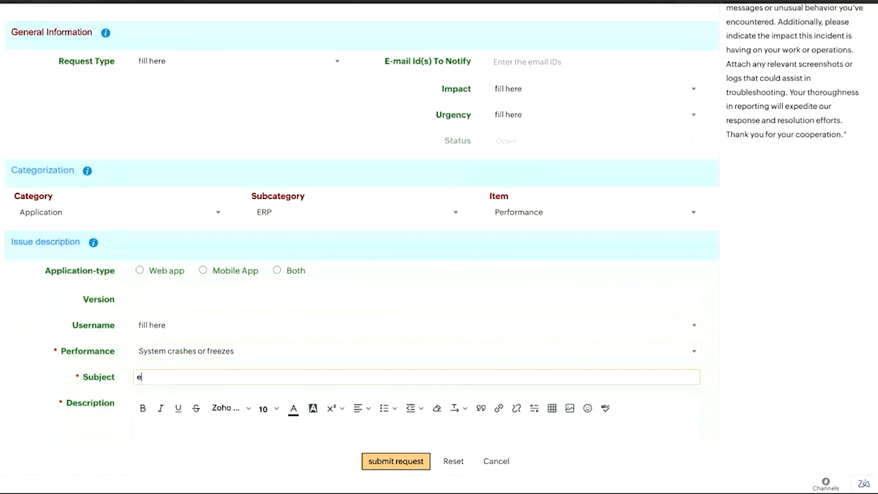
text(rp acces)
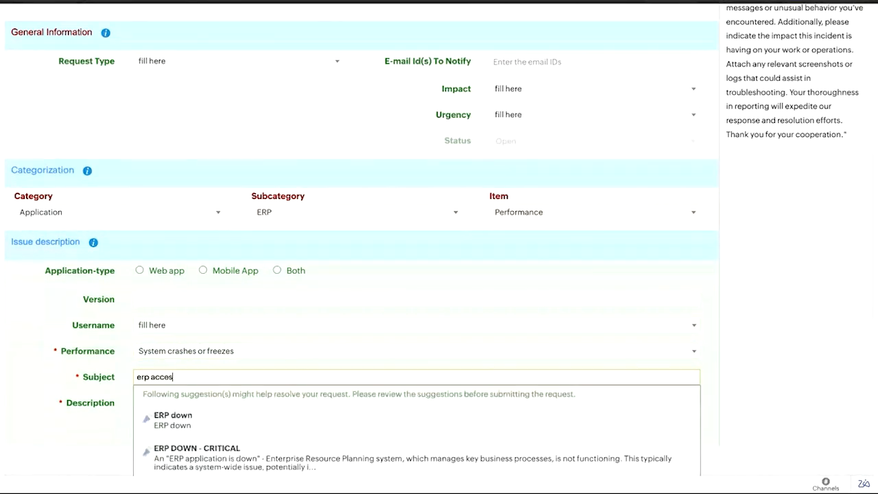
text(ibility)
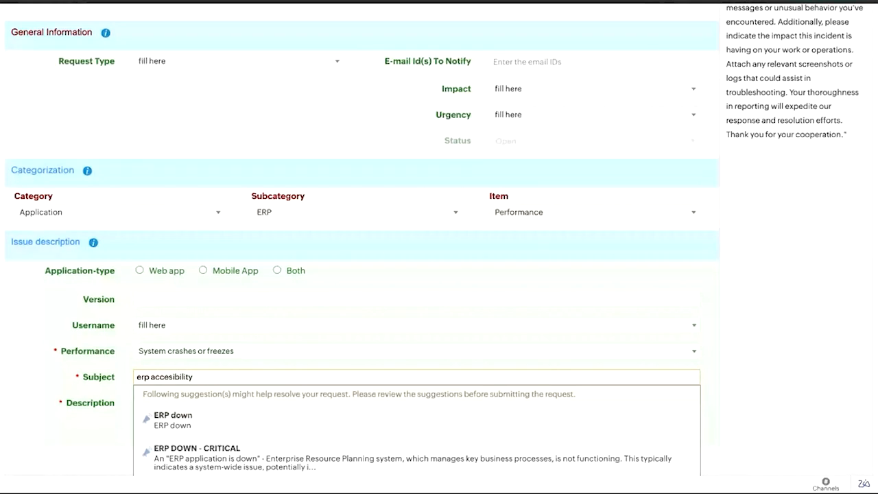
text( issue)
Try to submit the request without a description, bypassing the suggested solutions.
scroll(303, 370, down, 5)
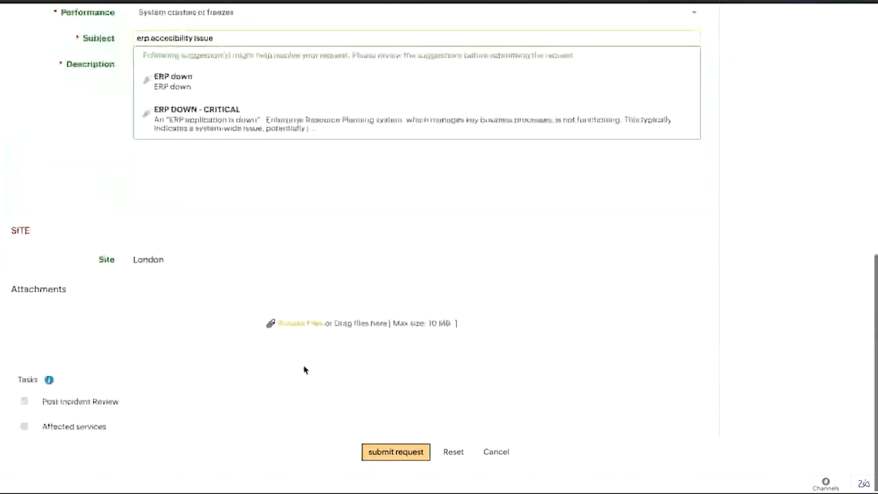
click(377, 461)
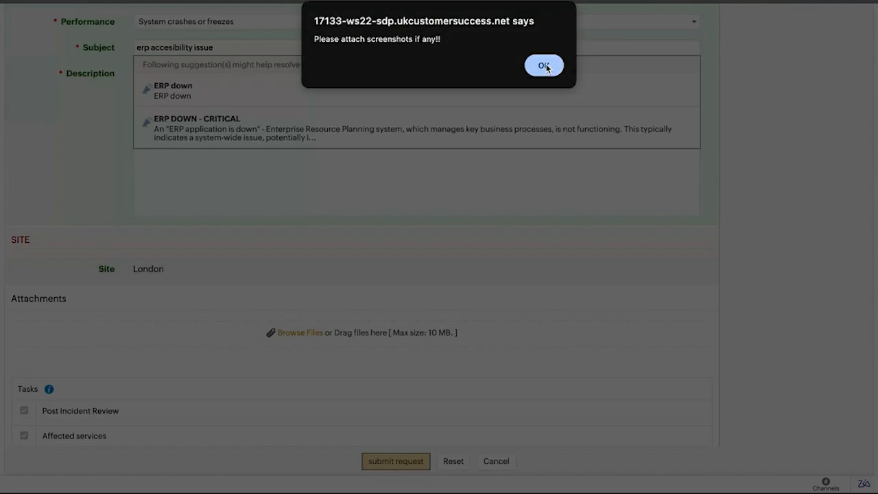
click(544, 66)
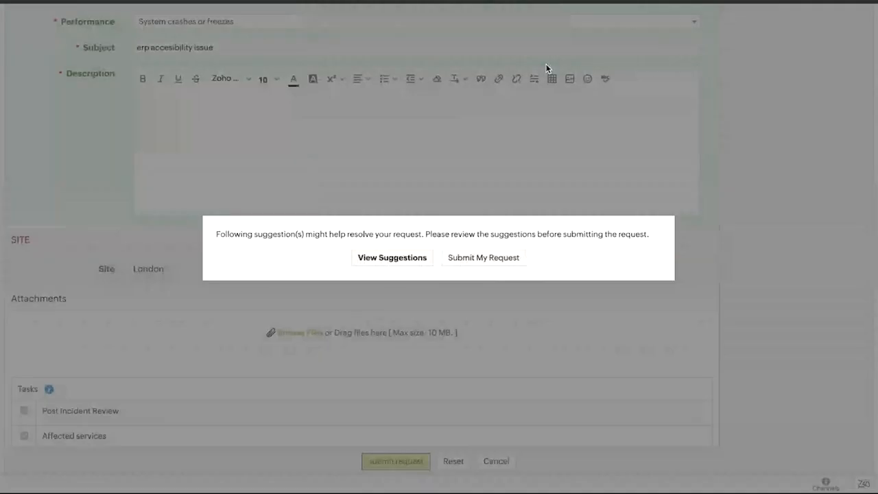
click(480, 258)
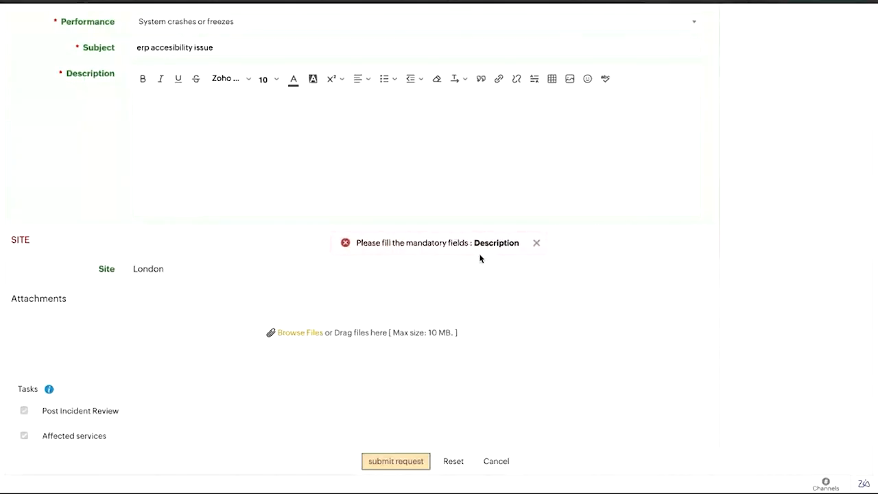
click(537, 245)
Enter text beginning with "ERP" in the request's description.
click(350, 129)
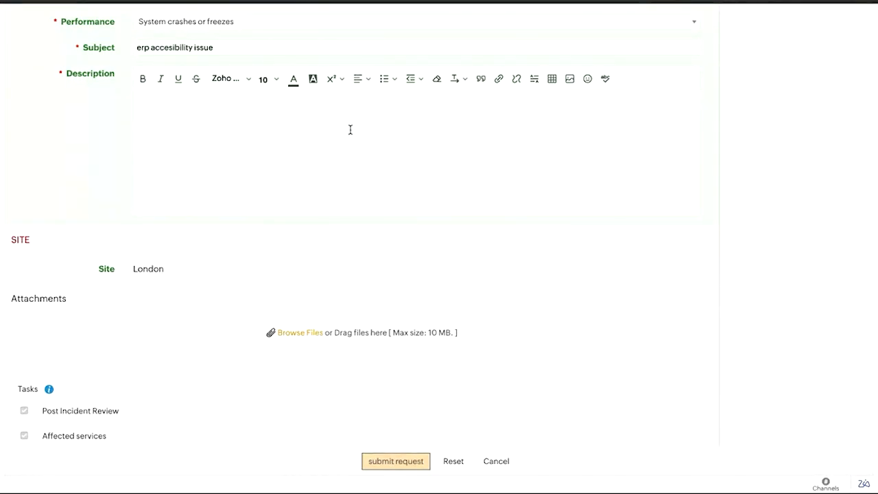
text(ERP)
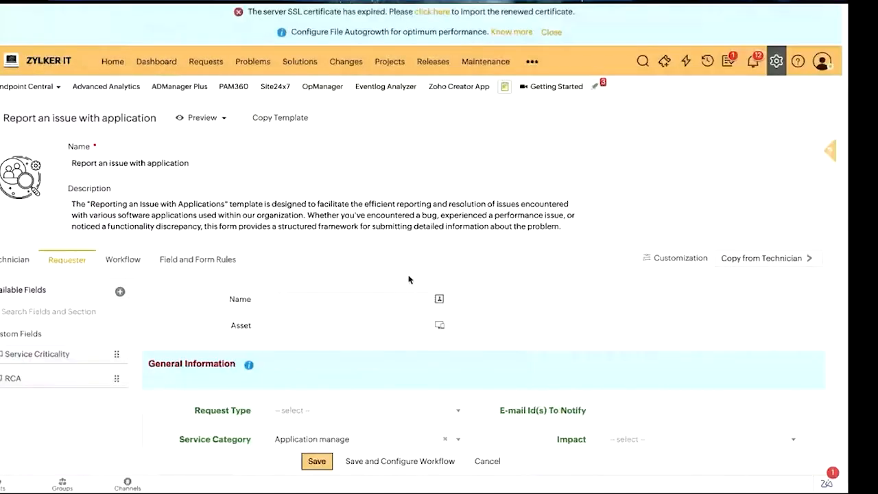
In the "Report an issue with application" template, open the field and form rules and save the changed layout.
click(214, 261)
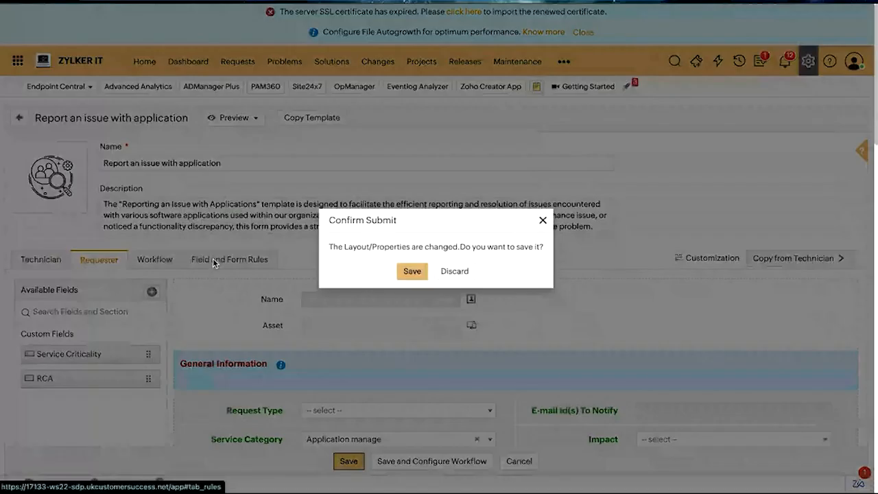
click(412, 271)
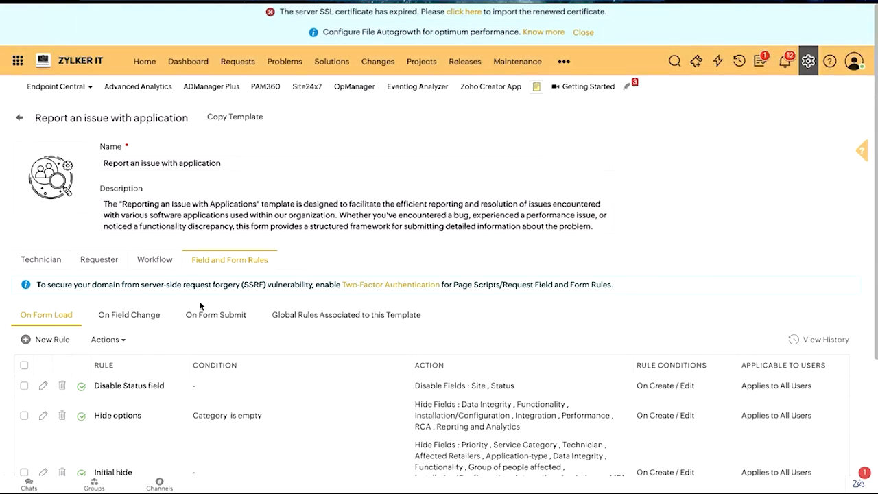
Start a new On Form Load rule and review its execution options, conditions and available actions.
click(52, 339)
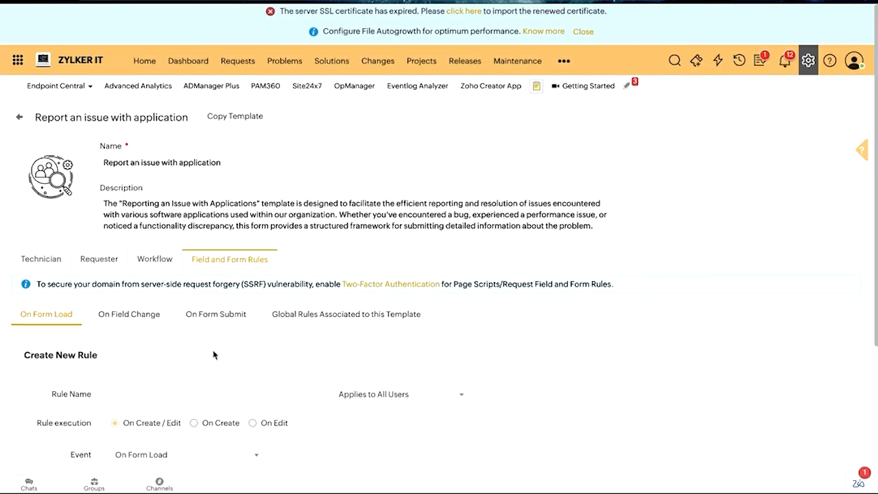
scroll(212, 354, down, 3)
click(190, 381)
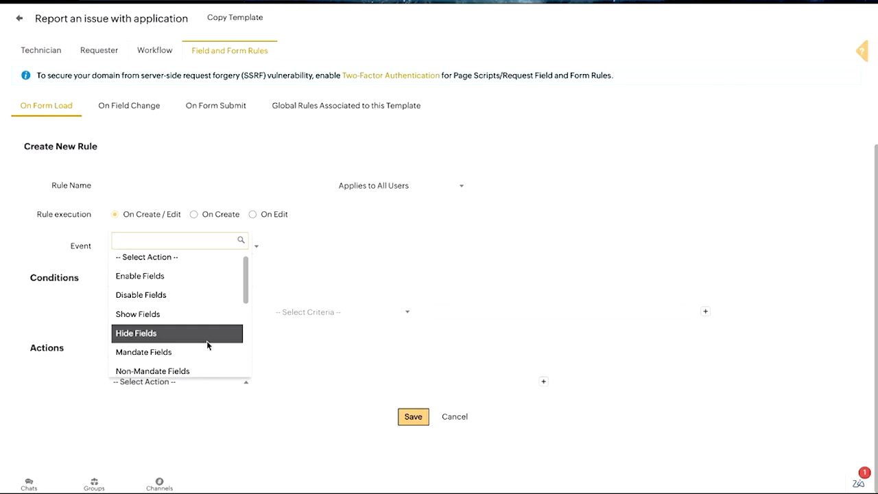
click(378, 329)
scroll(377, 329, up, 2)
scroll(378, 334, up, 1)
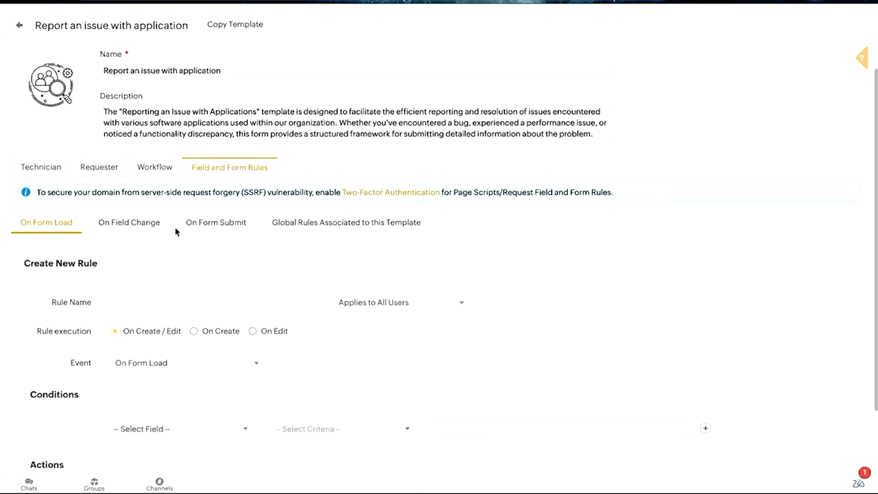
Review the template's existing On Field Change and On Form Submit rules with their conditions and actions.
click(128, 223)
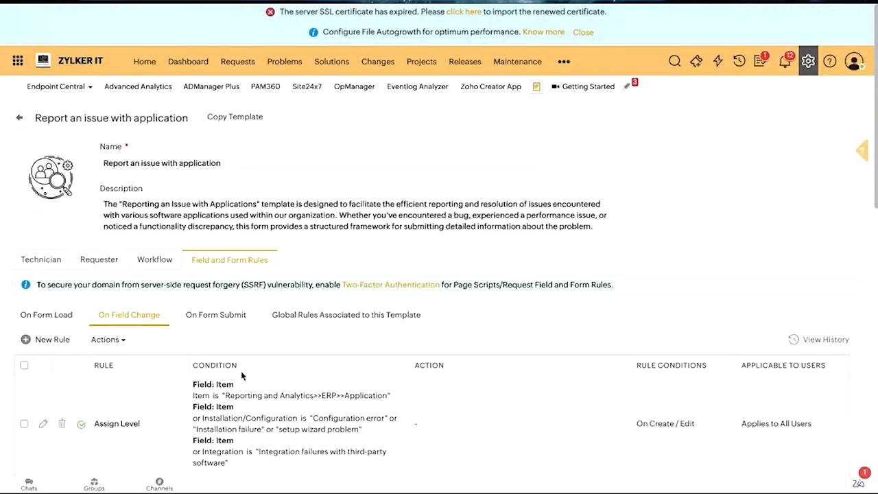
scroll(241, 375, down, 1)
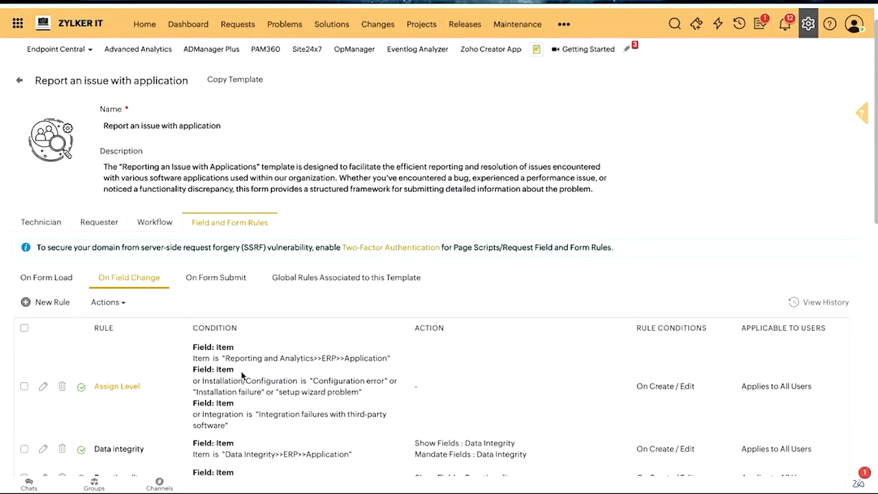
scroll(242, 375, down, 1)
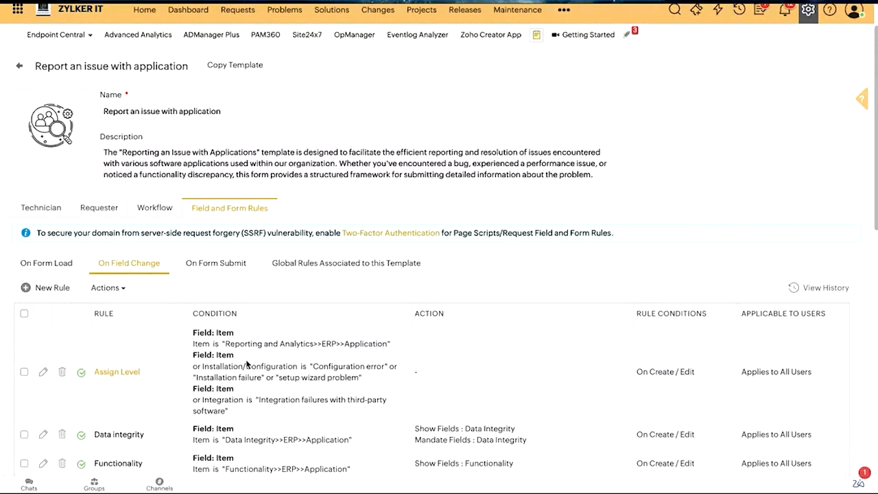
click(226, 267)
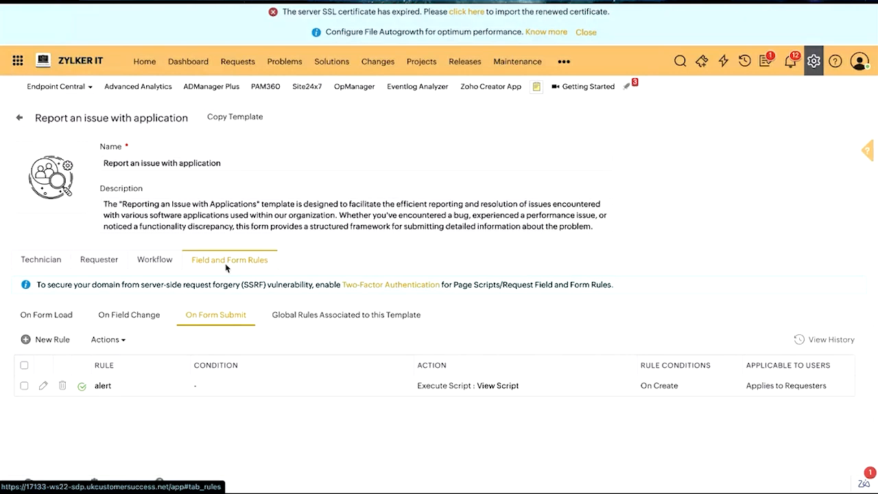
Open the template's workflow configuration and review its life cycle, approval, checklist and task details.
click(166, 264)
scroll(214, 352, down, 5)
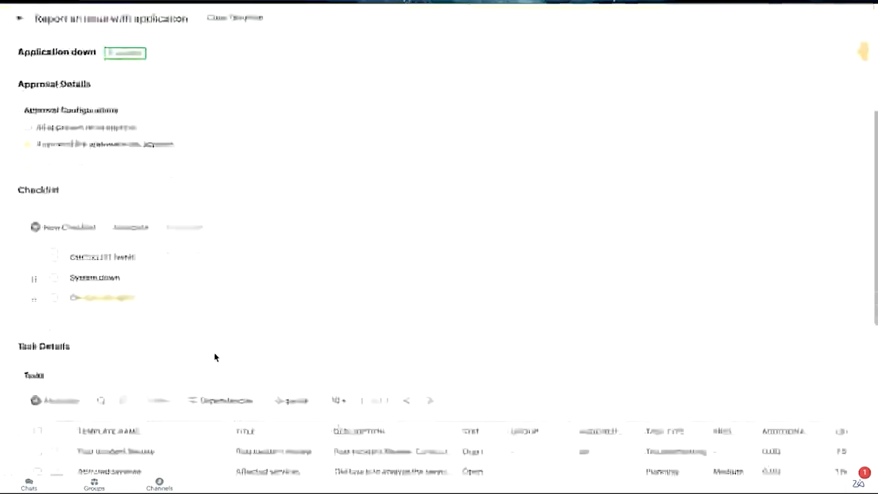
scroll(214, 356, down, 1)
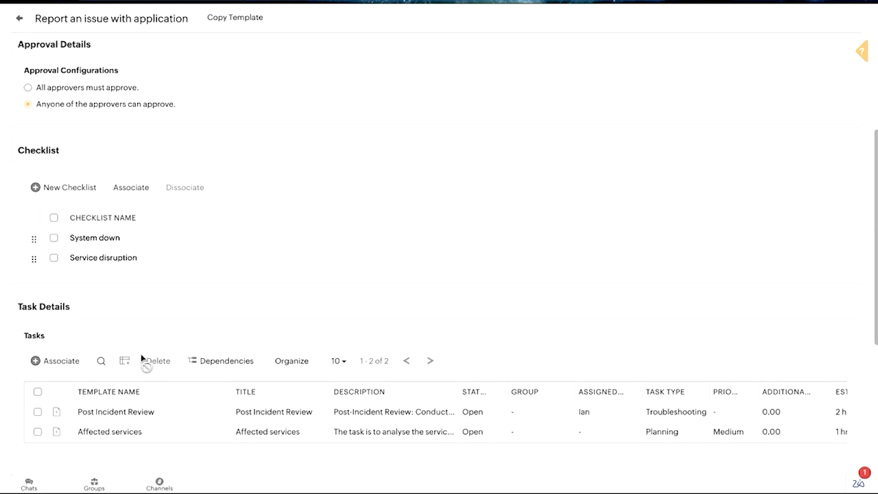
View the contents of the System down and Service disruption checklists, closing each preview.
click(93, 238)
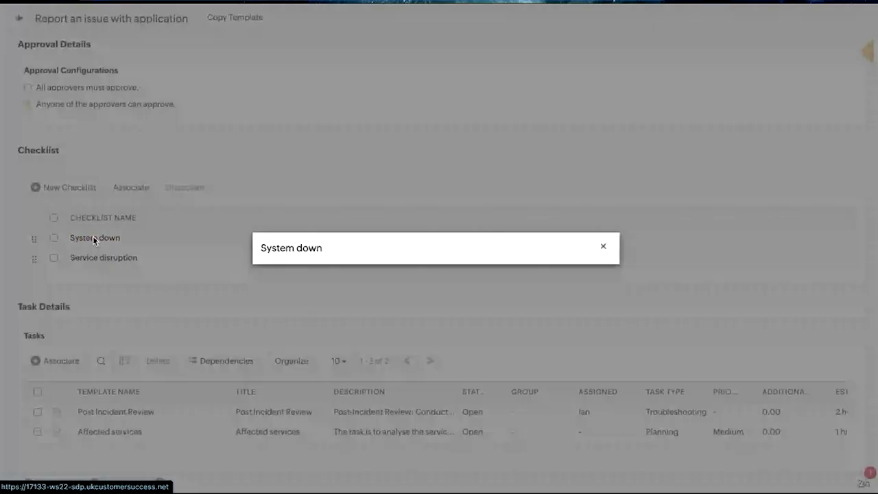
click(604, 247)
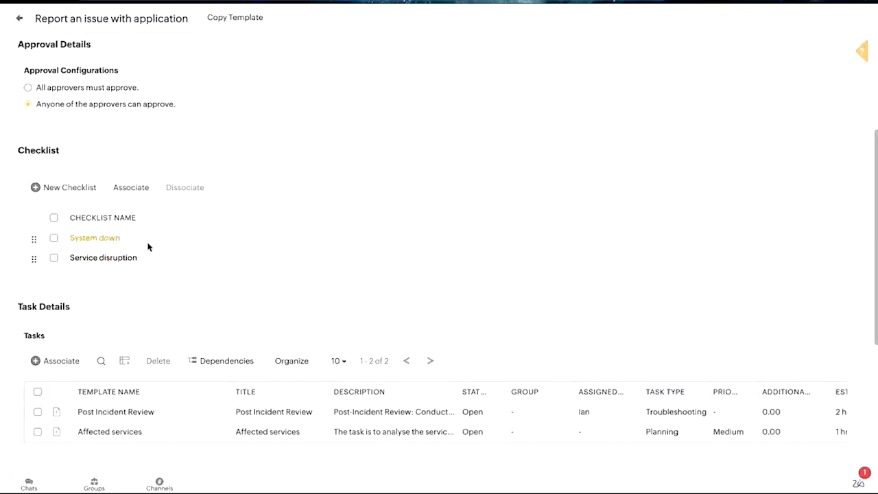
click(122, 264)
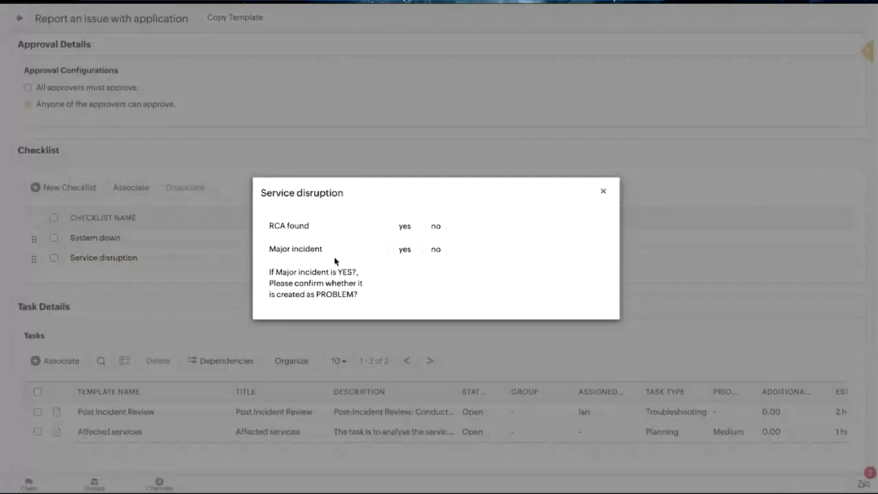
click(604, 192)
scroll(266, 282, down, 1)
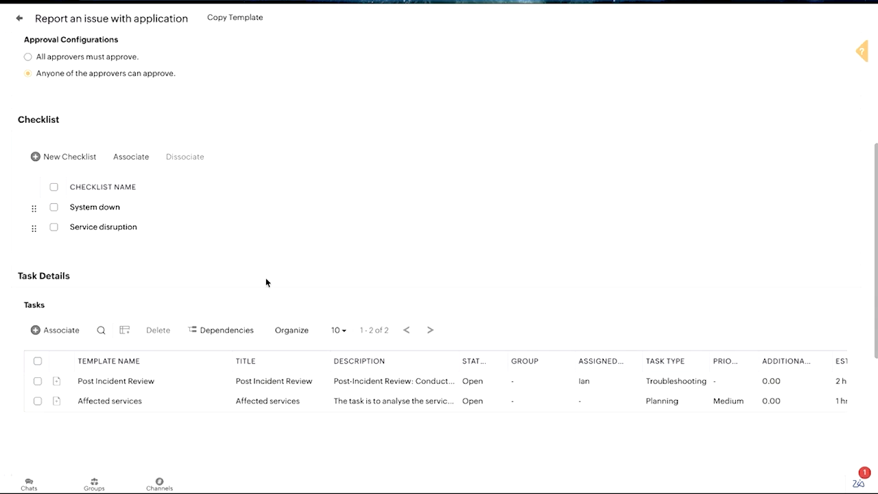
scroll(266, 282, up, 5)
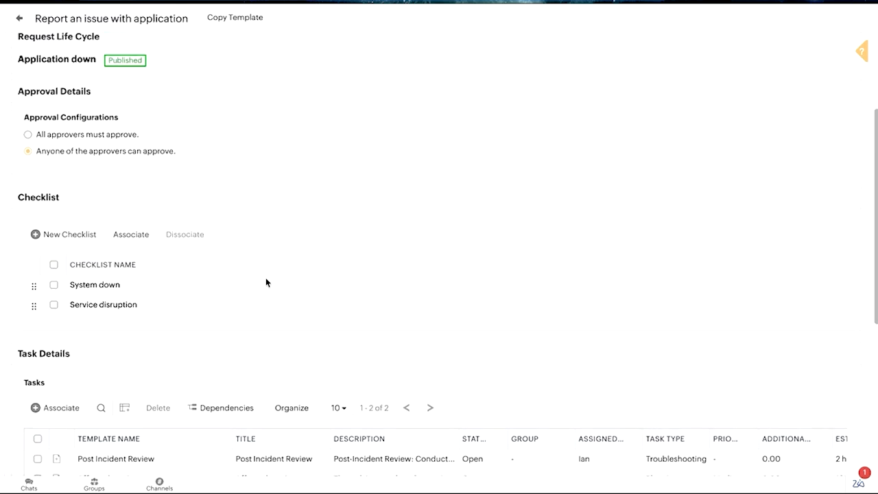
scroll(266, 282, up, 1)
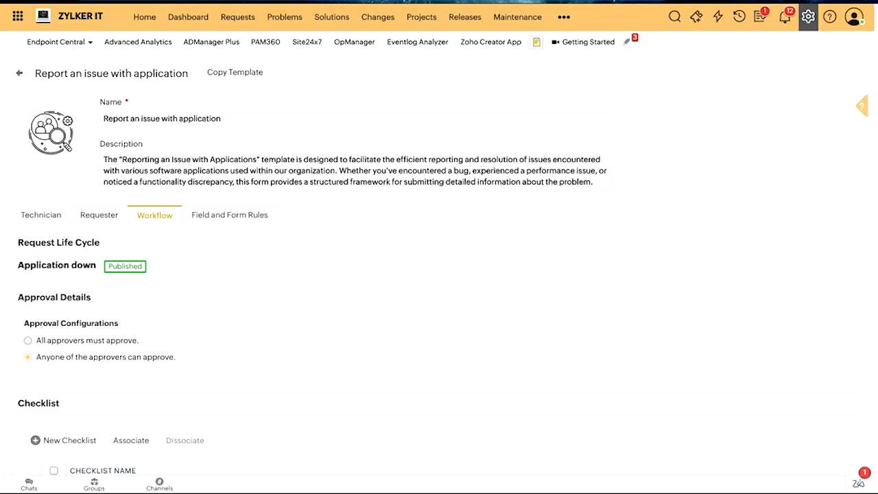
Switch to the Requests list in the ERP down view and look through the related incidents.
click(333, 1)
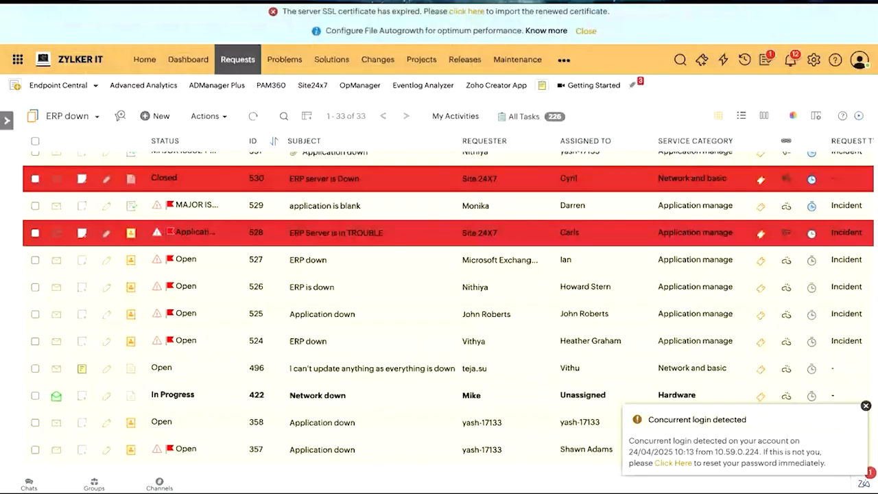
scroll(272, 199, up, 1)
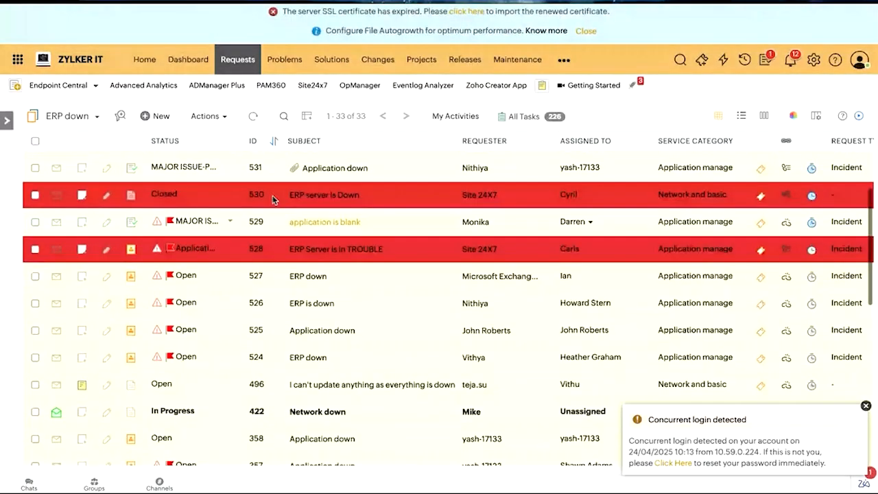
scroll(273, 199, up, 3)
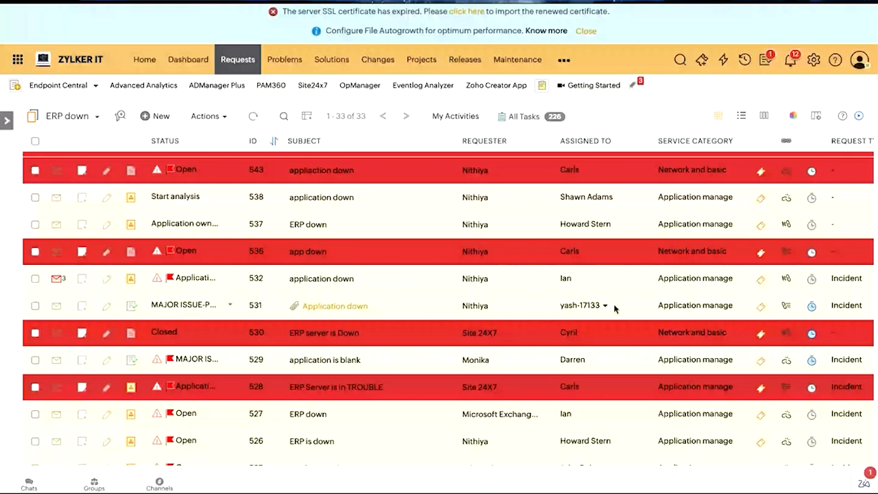
scroll(369, 285, up, 1)
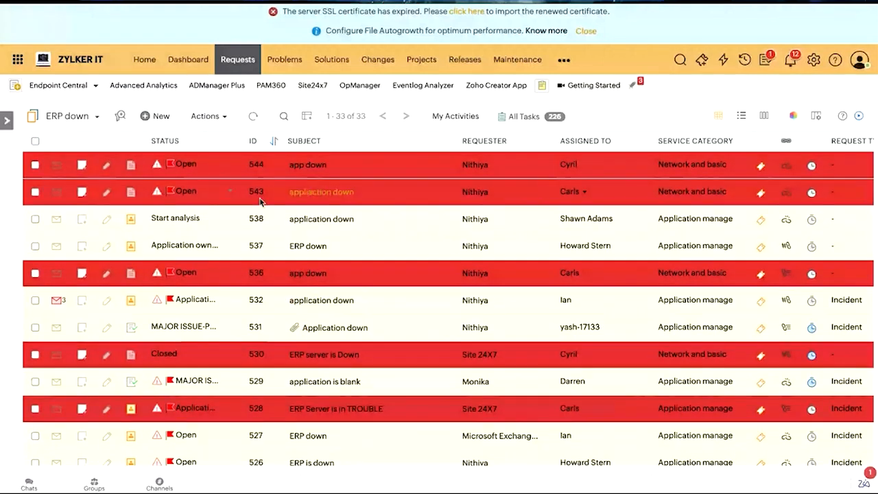
scroll(230, 238, down, 2)
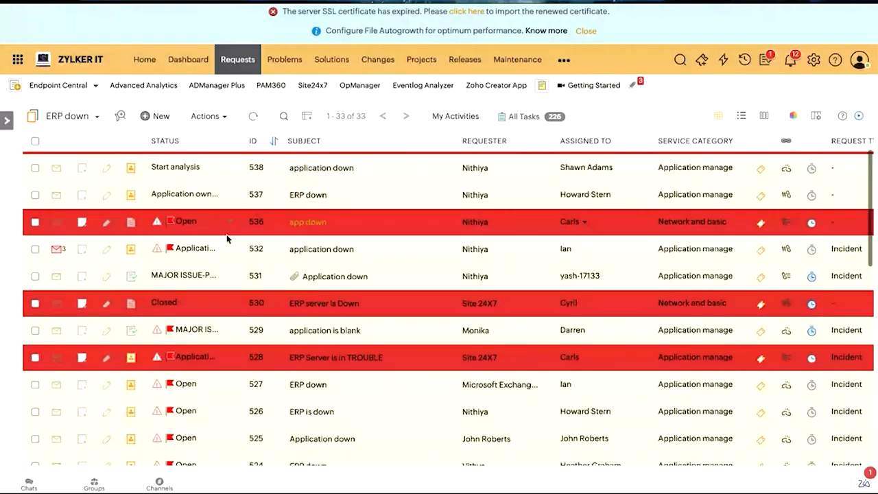
Try to merge requests 538 and 537 in the ERP down list.
click(35, 169)
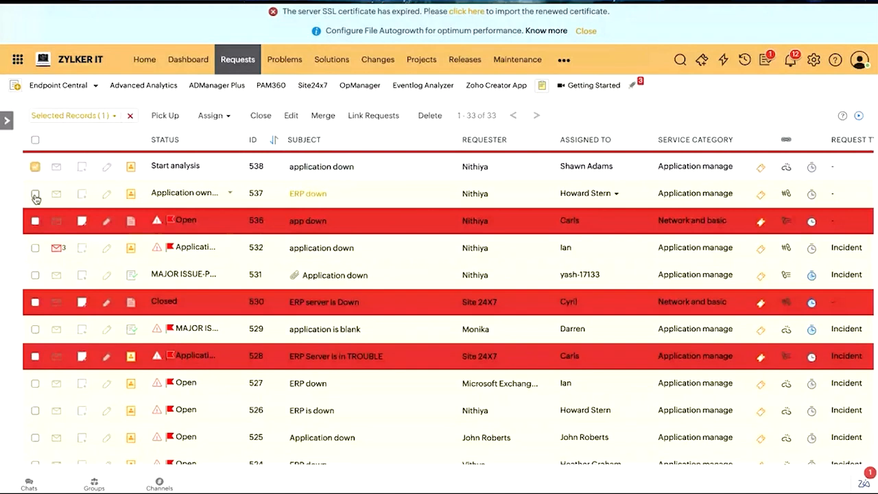
click(35, 194)
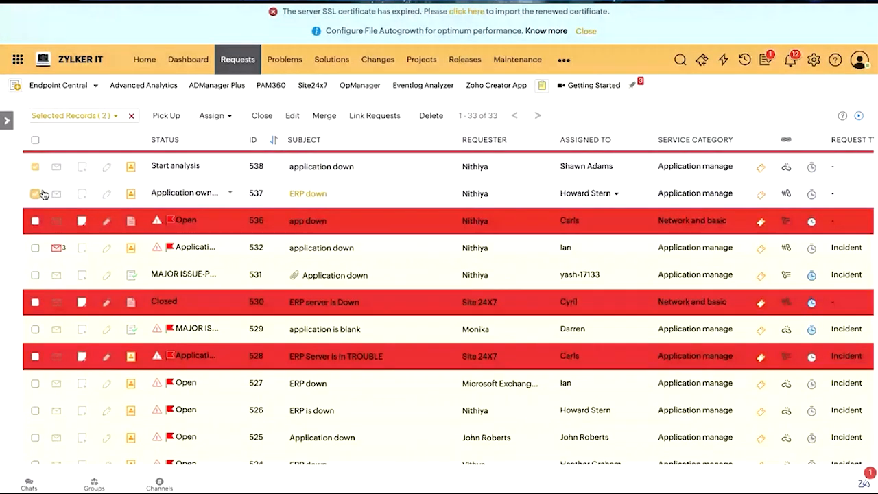
click(321, 117)
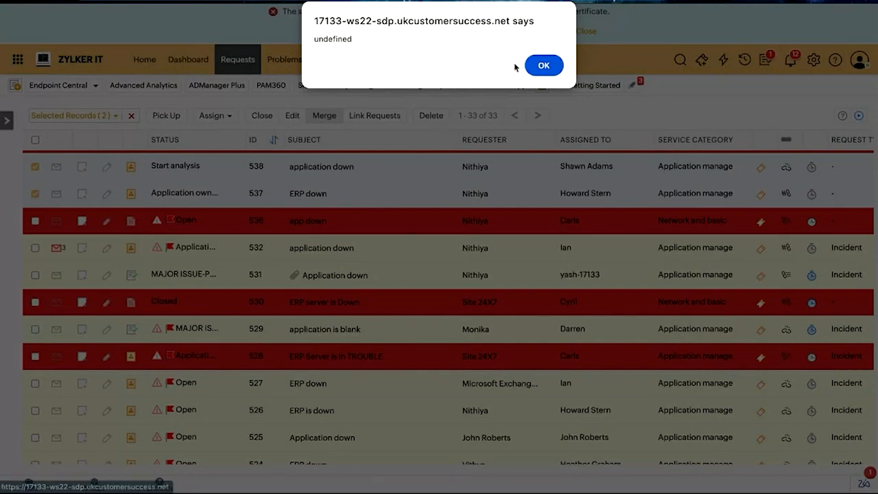
click(542, 65)
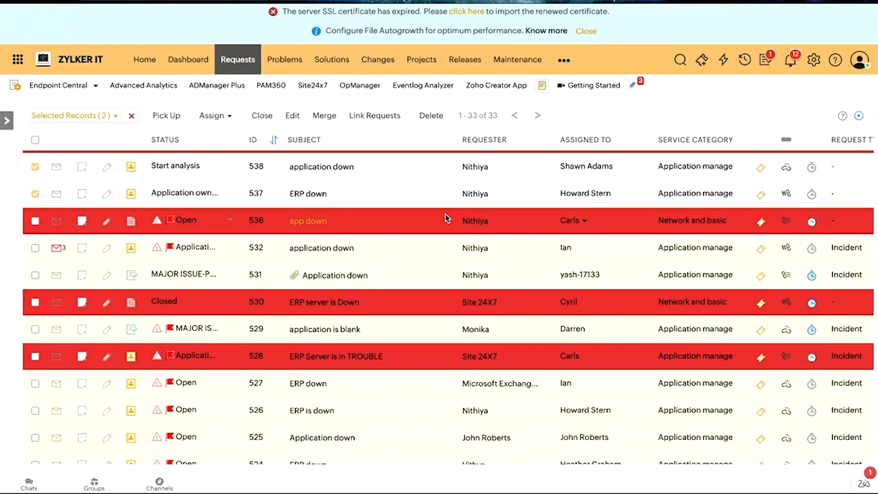
Add requests 525 and 526 to the selection and bring up the Link Requests dialog, closing it without linking.
scroll(445, 217, down, 2)
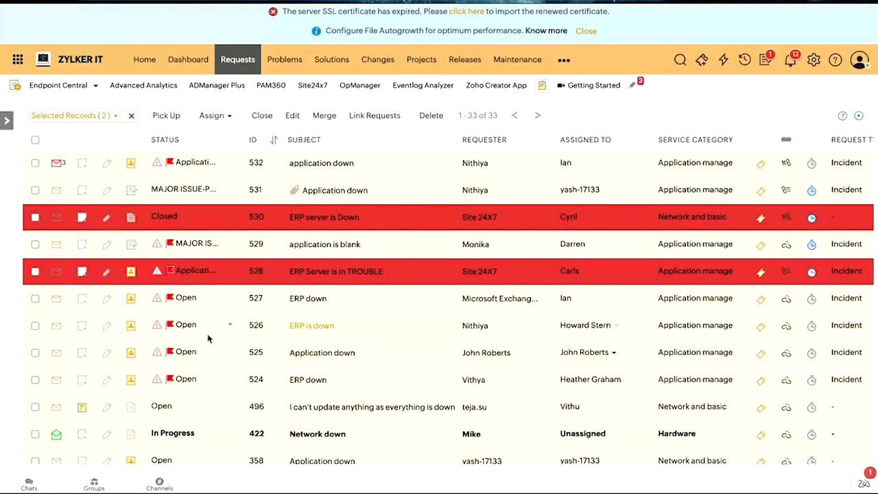
click(35, 352)
click(35, 326)
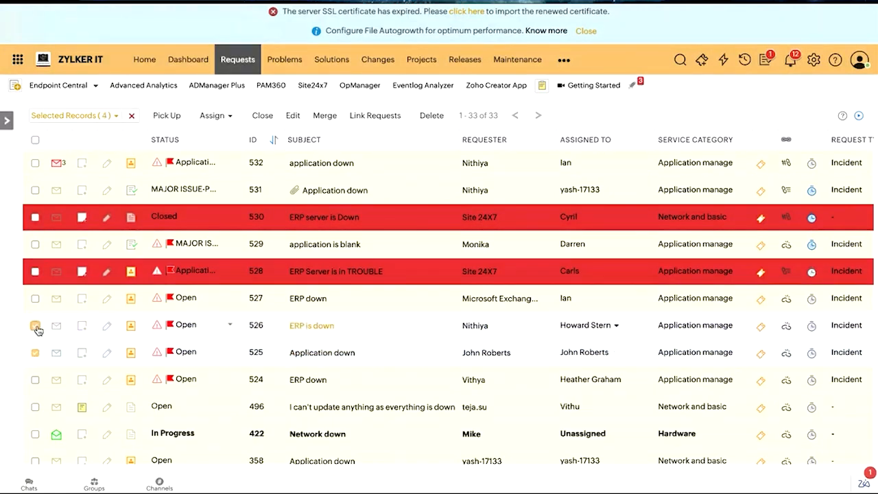
click(358, 120)
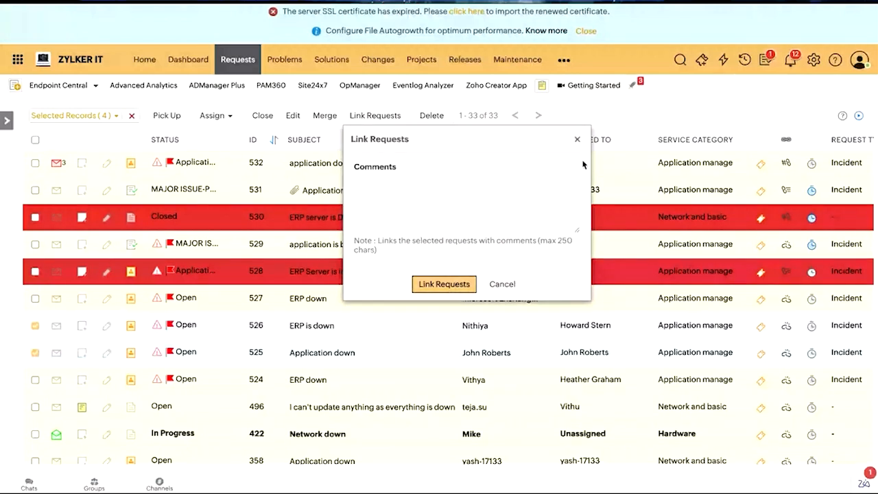
click(577, 141)
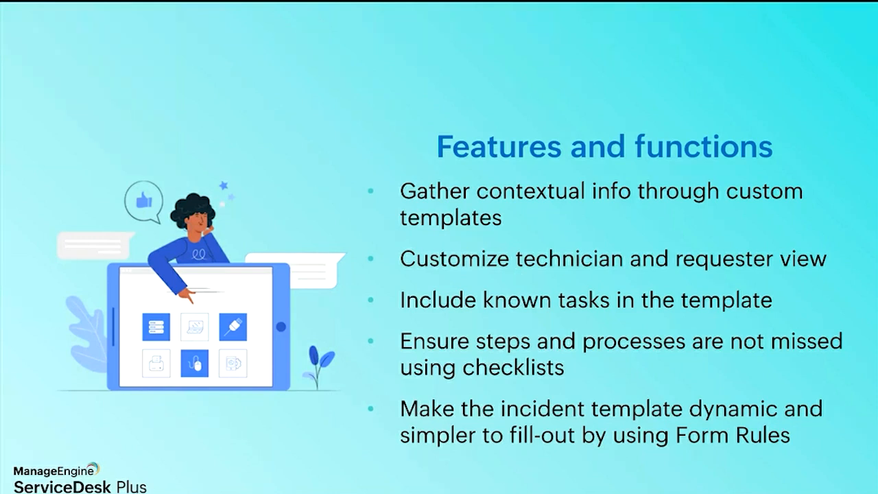
click(517, 275)
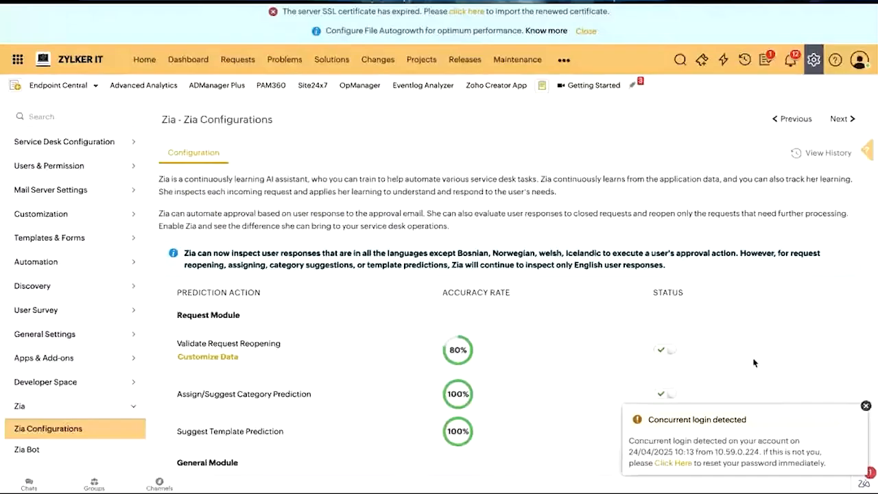
Dismiss the concurrent login notice and review the Zia prediction actions for the request and general modules.
click(865, 407)
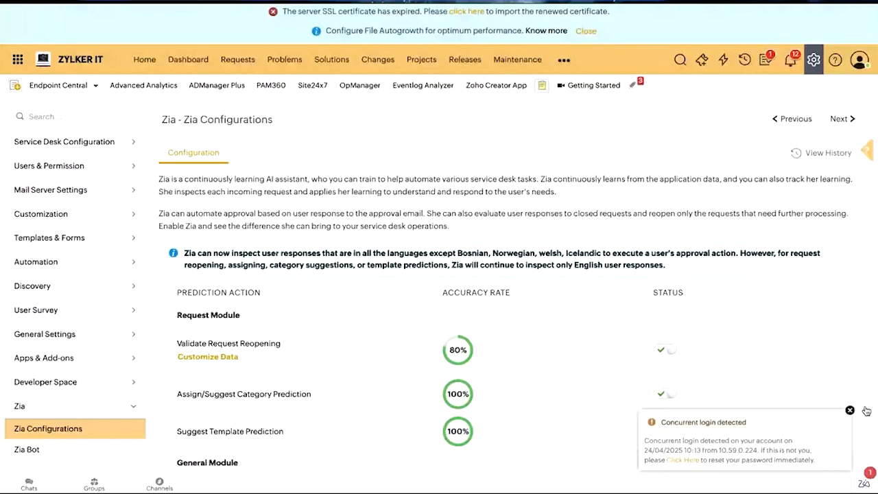
scroll(602, 336, down, 2)
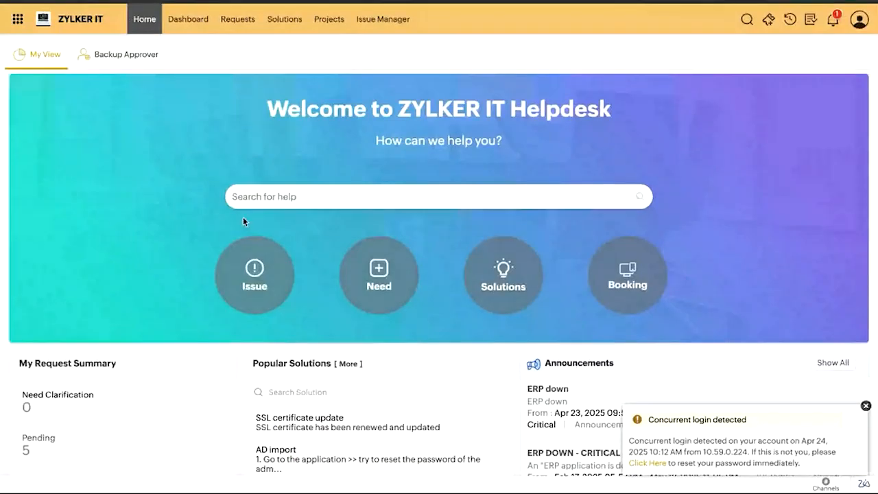
Start a new issue in the requester portal from the Default Request template with the subject "application down".
click(255, 266)
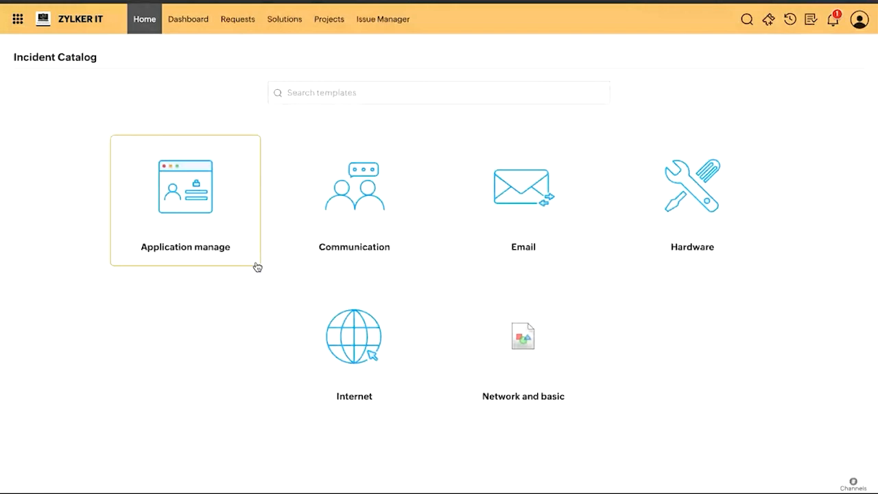
click(322, 94)
text(def)
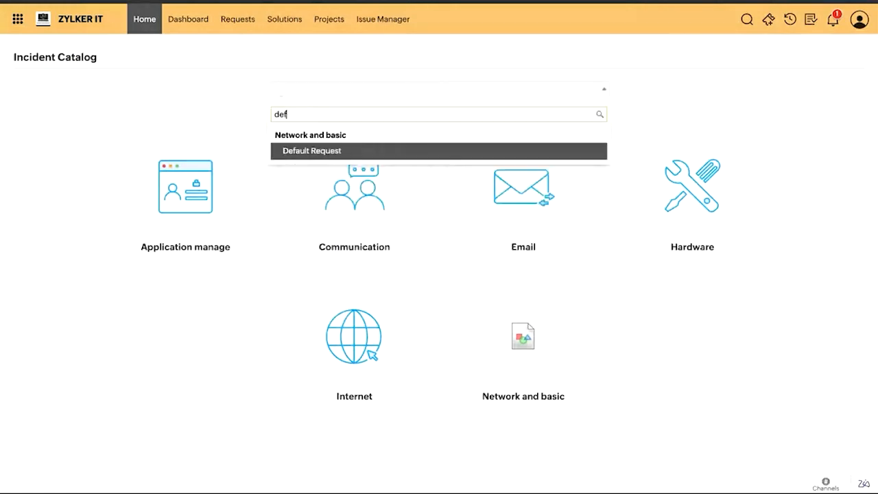
click(324, 149)
click(214, 264)
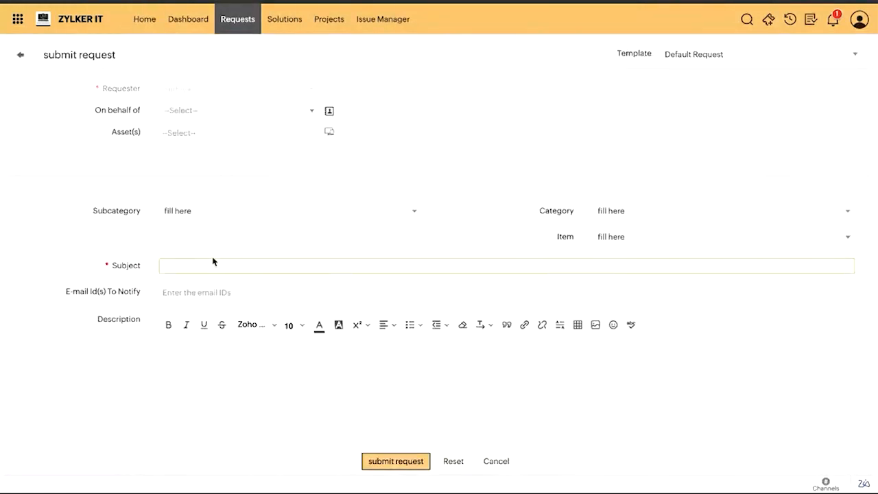
text(application down)
click(212, 391)
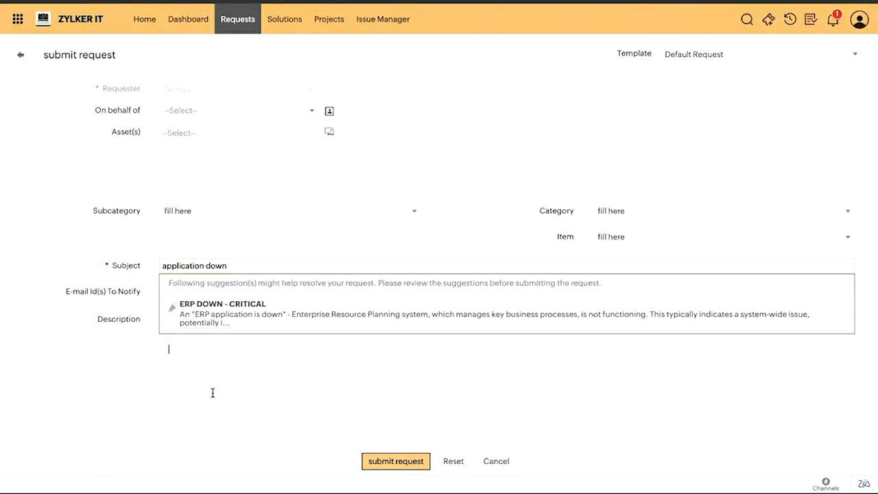
Submit the request and apply Zia's suggested template "Report an issue with application".
click(422, 464)
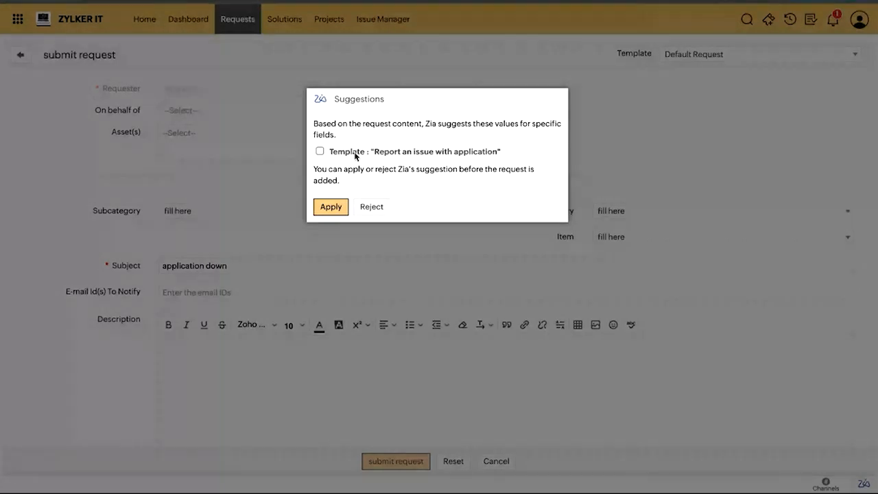
click(319, 152)
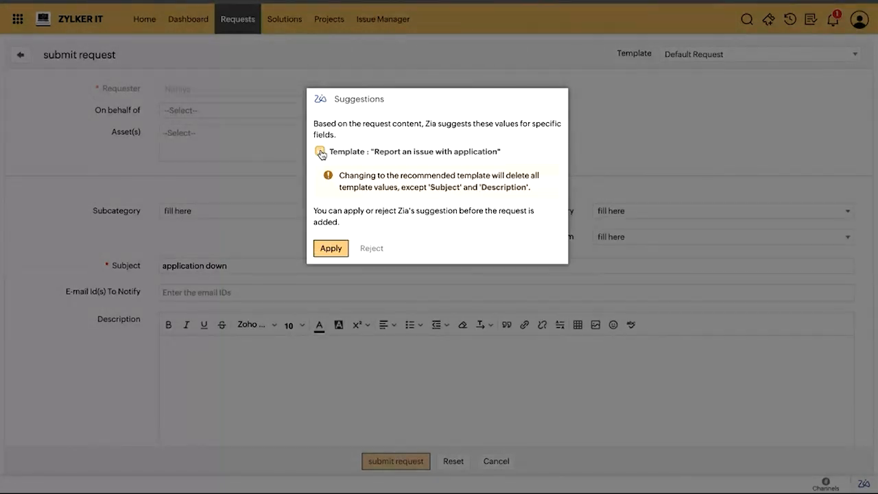
click(332, 253)
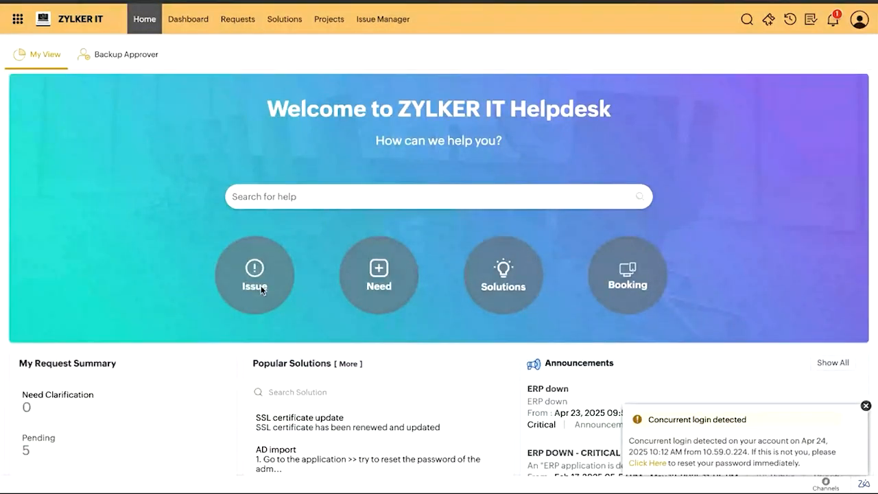
Start another issue from the Default Request template with the subject "app down" and the category Internet.
click(261, 288)
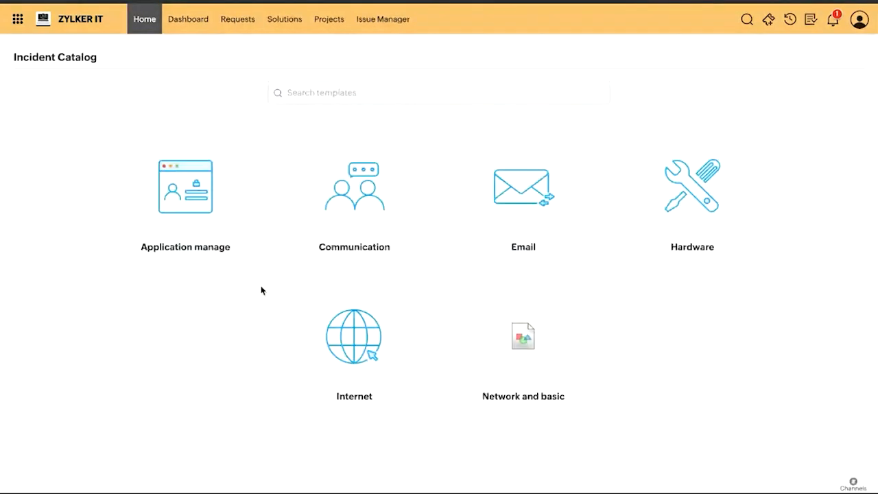
click(314, 93)
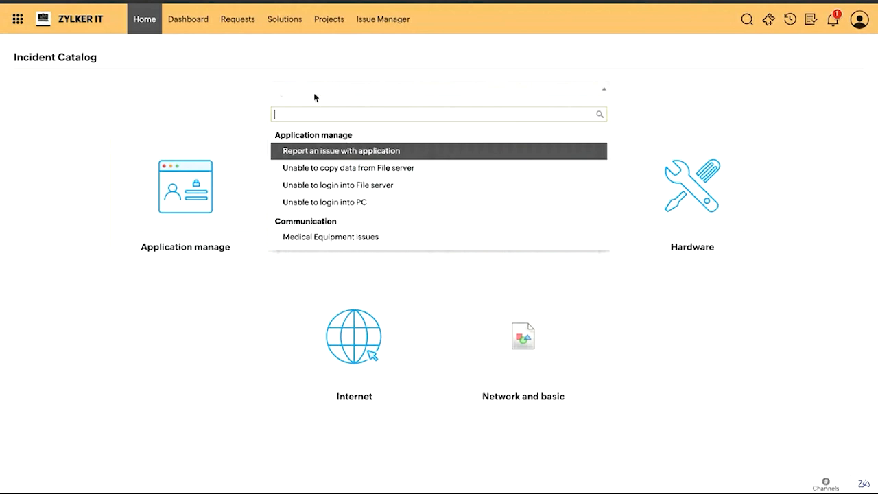
text(def)
click(332, 148)
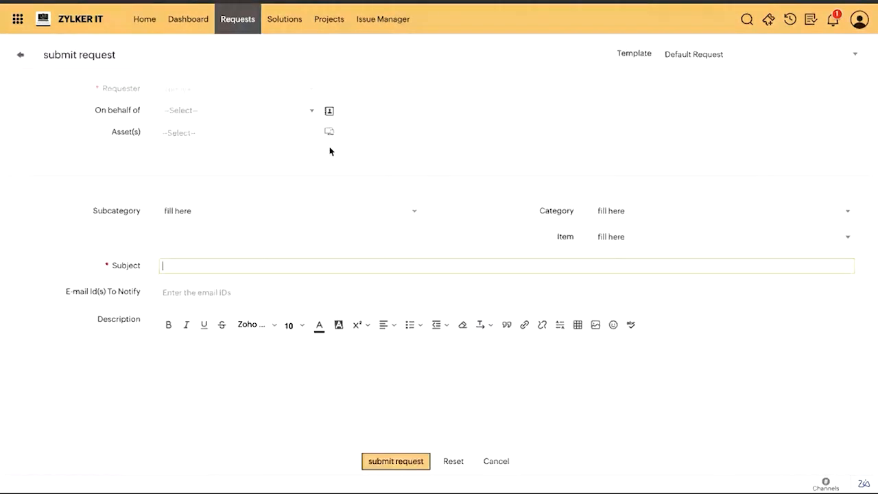
text(app do)
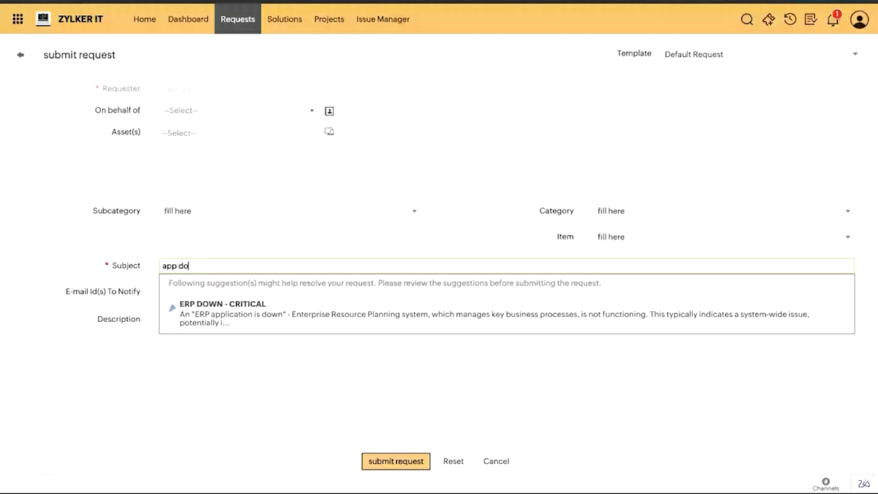
text(wn)
click(657, 211)
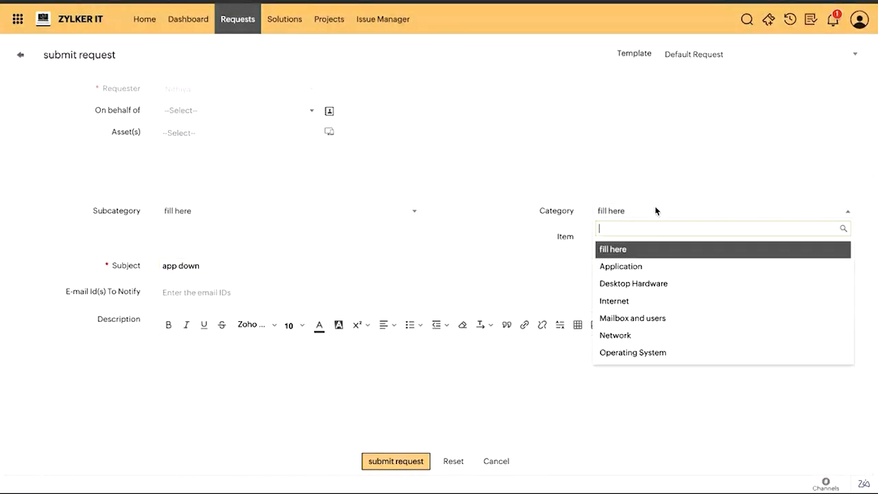
click(639, 300)
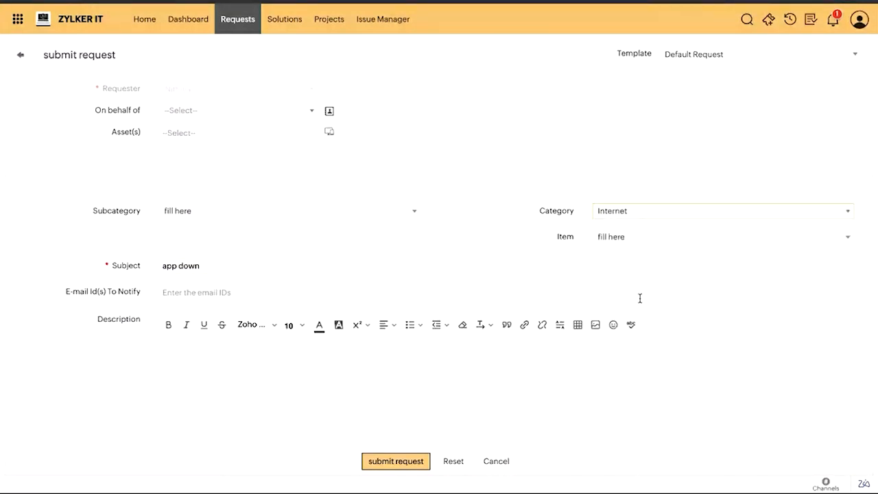
Submit the "app down" request and apply Zia's suggested category Application.
click(380, 469)
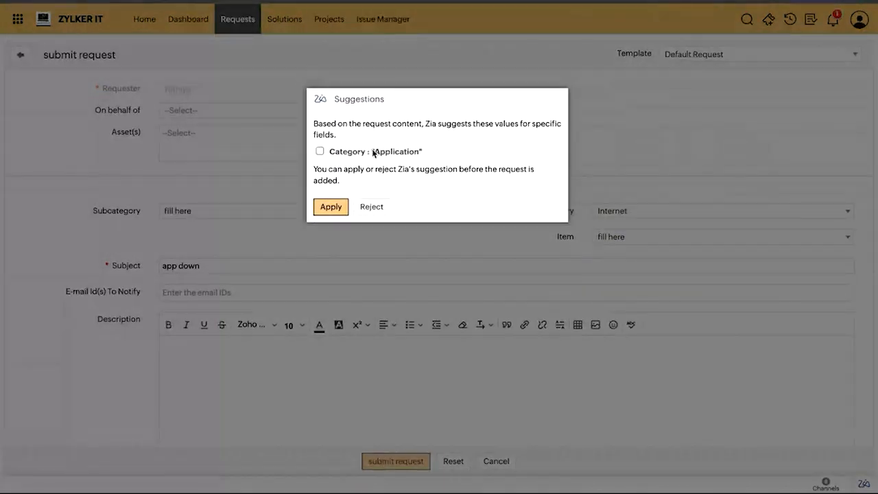
click(320, 152)
click(327, 206)
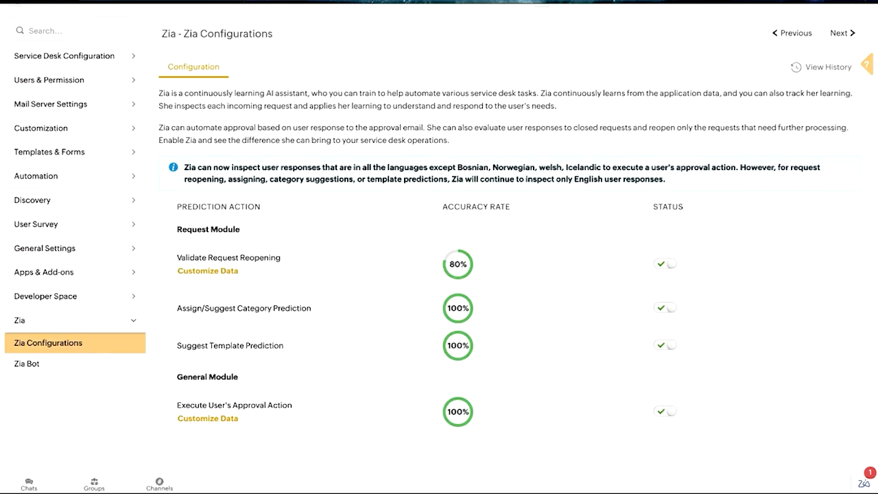
Switch to the technician's view of request #358 "Application down" and review its approval level and approvers.
click(442, 1)
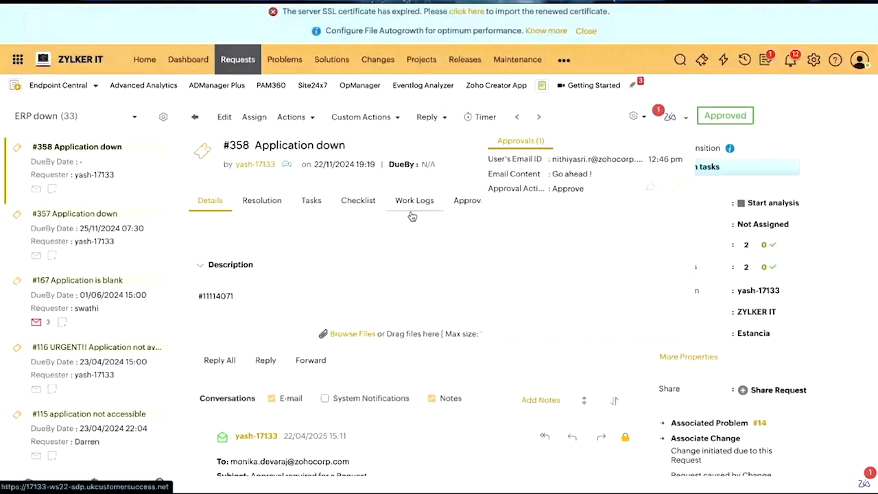
click(456, 204)
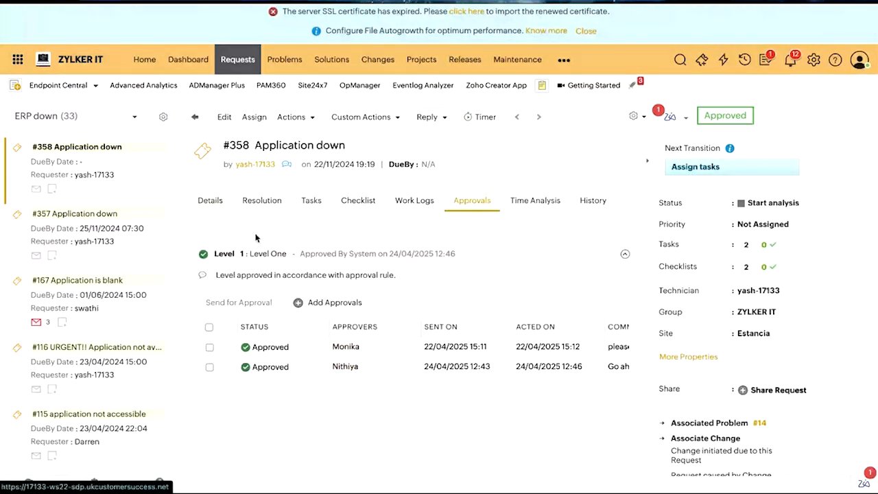
Read the approval request email and the approver's latest reply in the conversations of request #358's details.
click(215, 204)
scroll(315, 353, down, 1)
scroll(316, 353, down, 2)
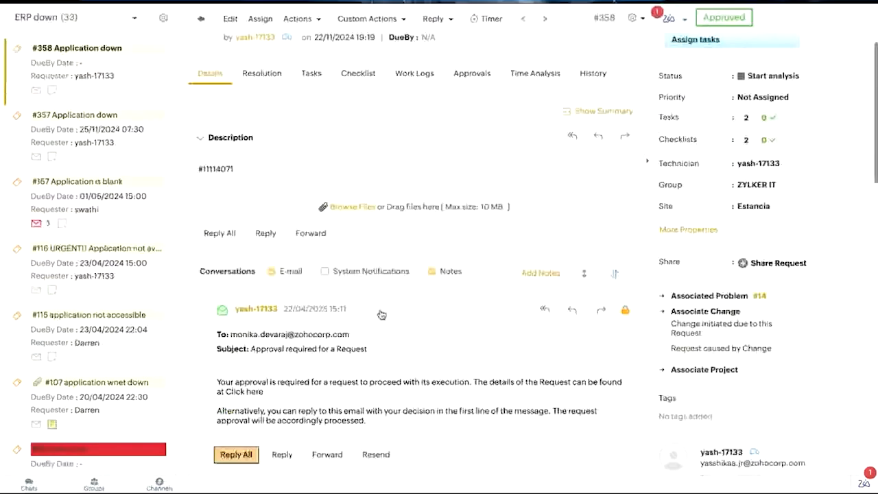
click(382, 314)
scroll(374, 320, down, 2)
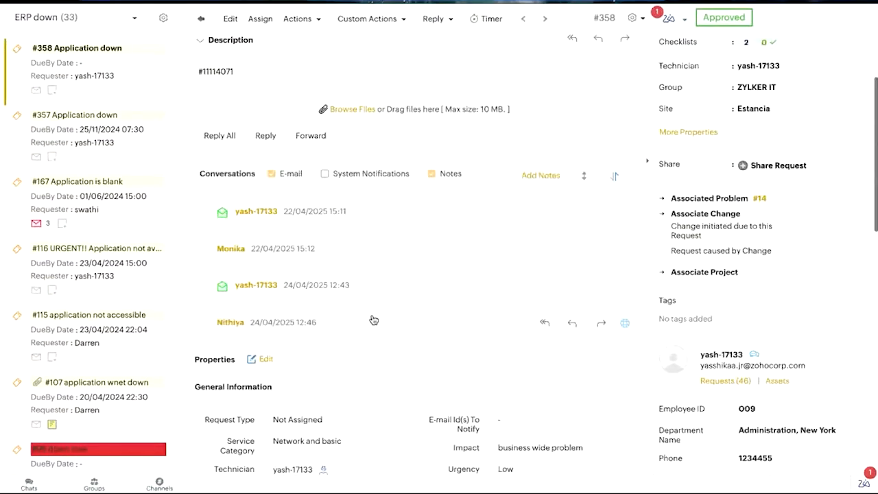
click(374, 320)
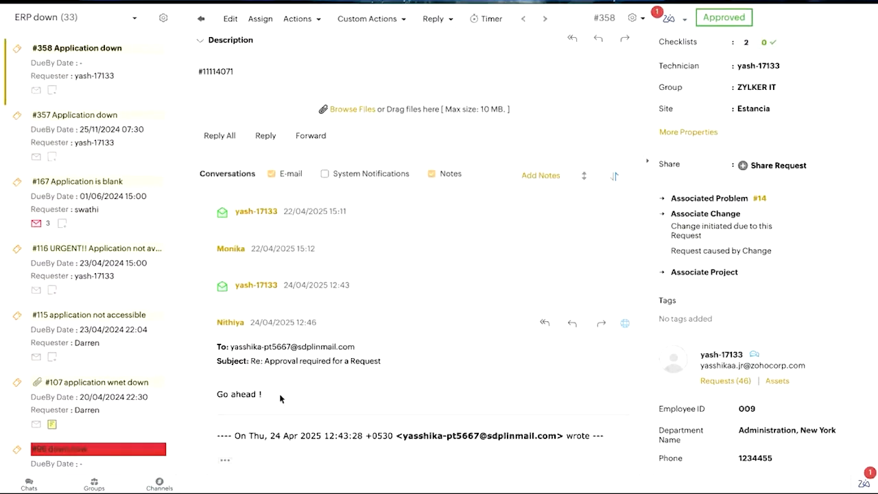
Check the approval action Zia derived from the email reply on request #358, then close the Zia summary.
scroll(280, 397, up, 3)
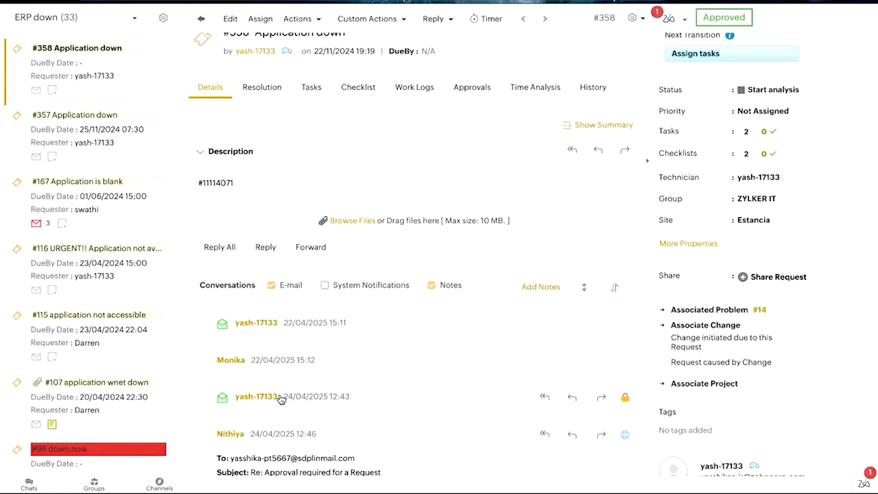
scroll(280, 397, up, 1)
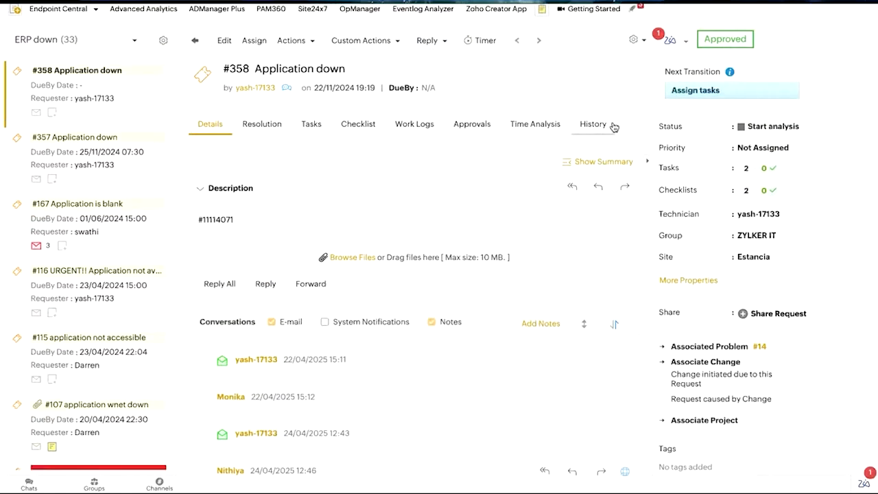
click(672, 44)
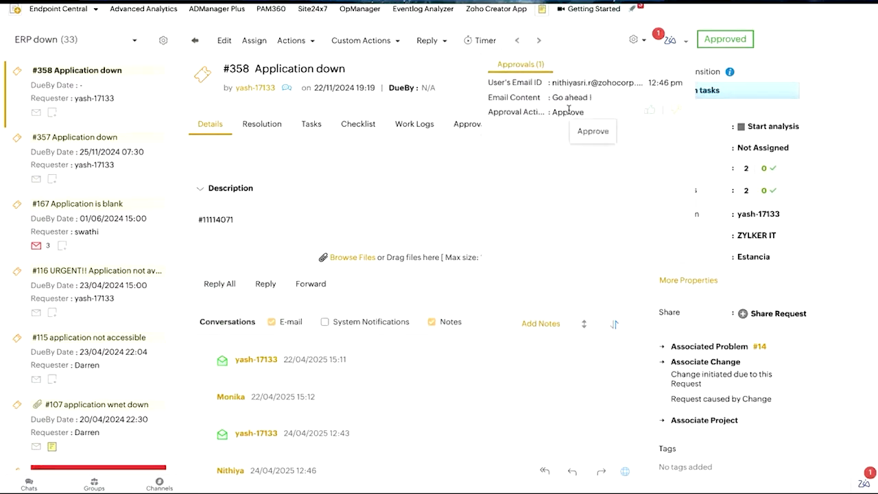
click(590, 116)
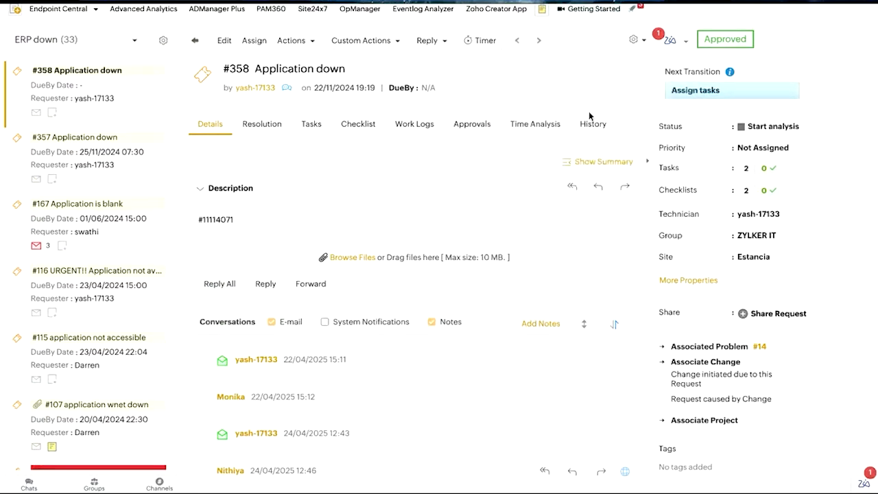
Reopen Zia's approval prediction for request #358 and give it positive feedback.
click(670, 42)
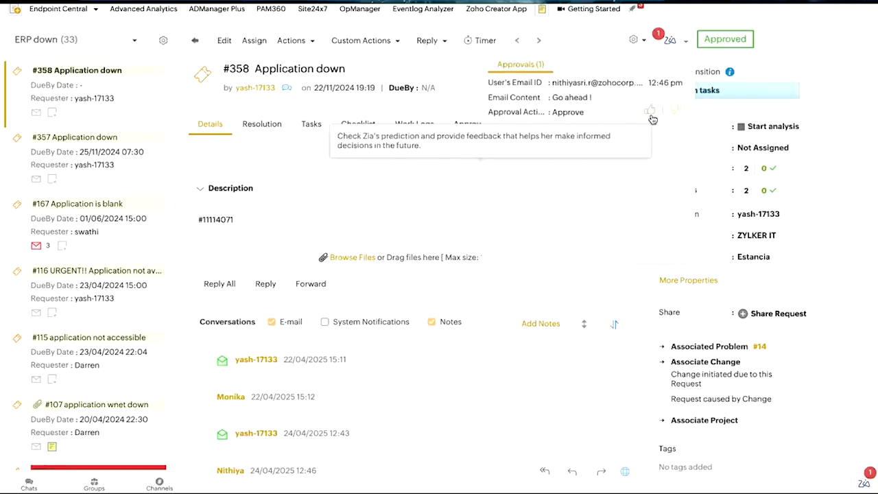
click(650, 112)
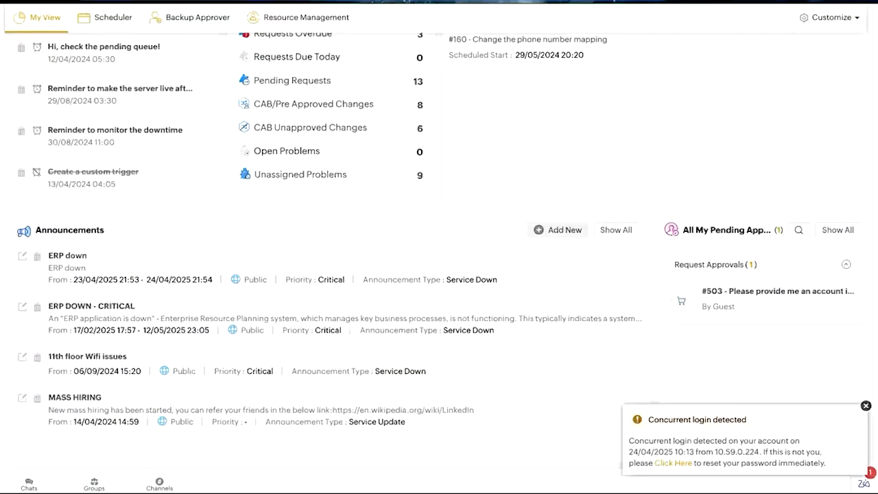
Dismiss the concurrent login notice and review the announcements on the home page.
click(865, 405)
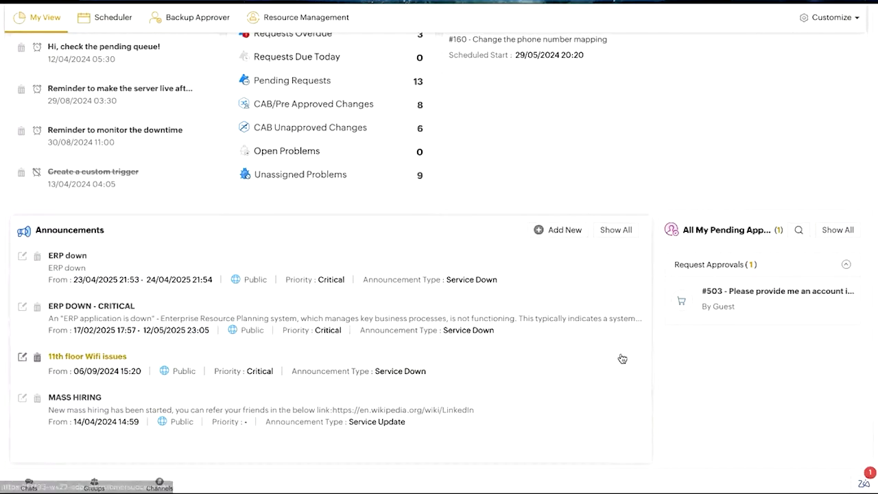
scroll(578, 217, up, 3)
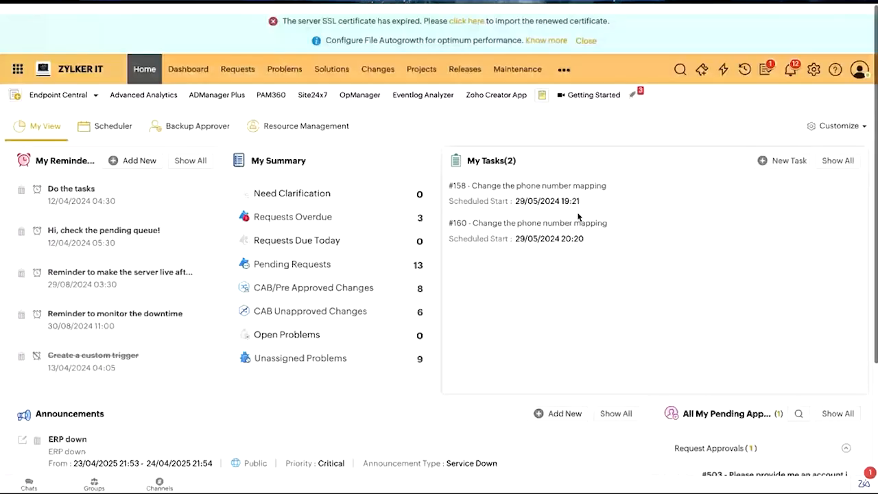
scroll(578, 217, down, 3)
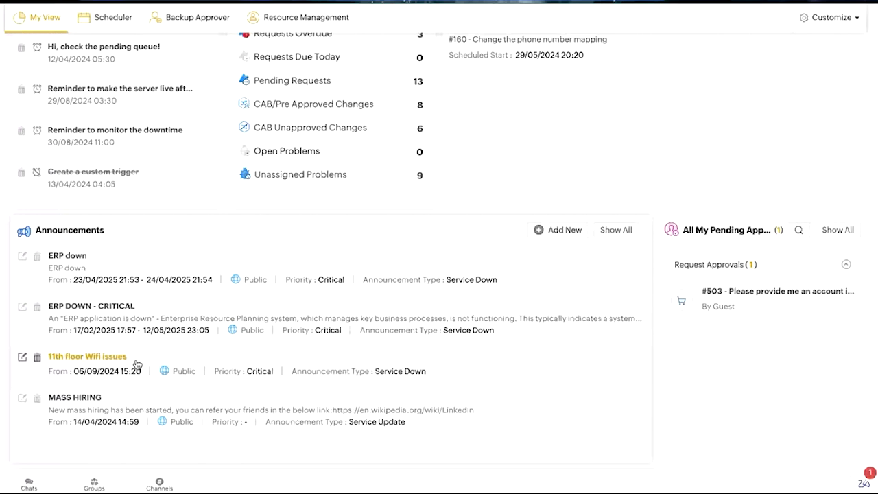
Start a new announcement and look through the announcement type, priority and services involved choices.
click(554, 235)
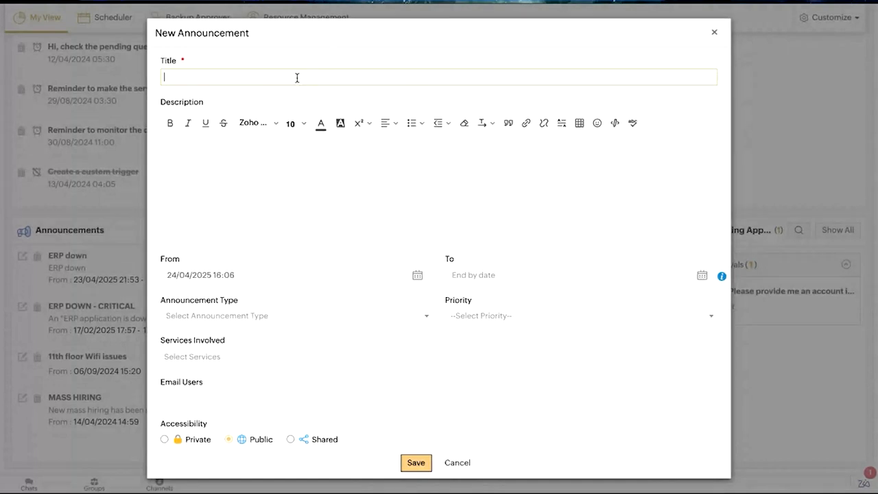
scroll(256, 168, down, 1)
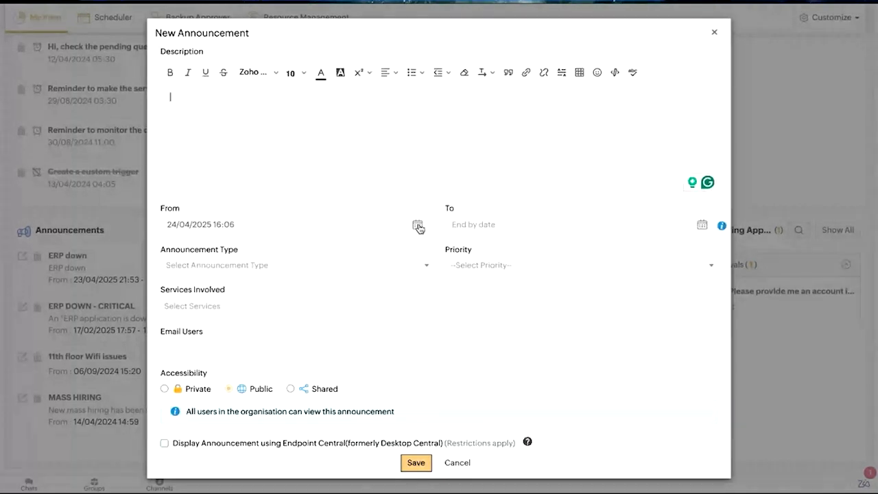
click(378, 268)
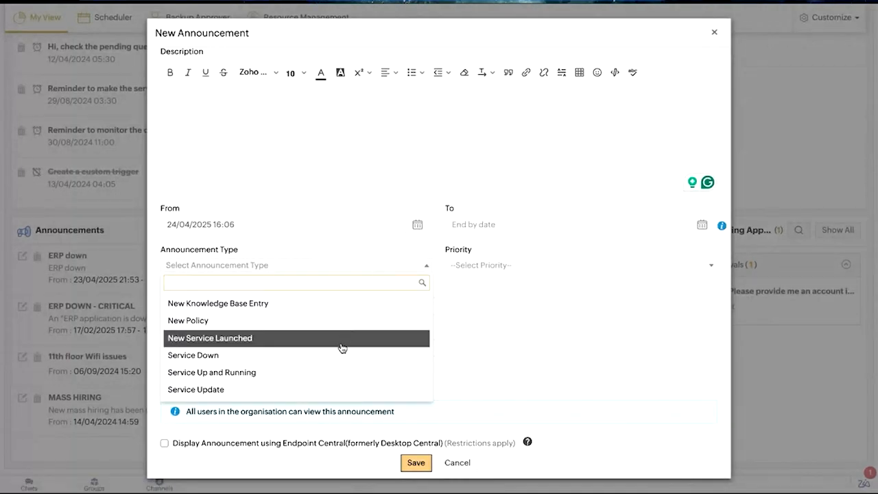
click(522, 267)
click(521, 269)
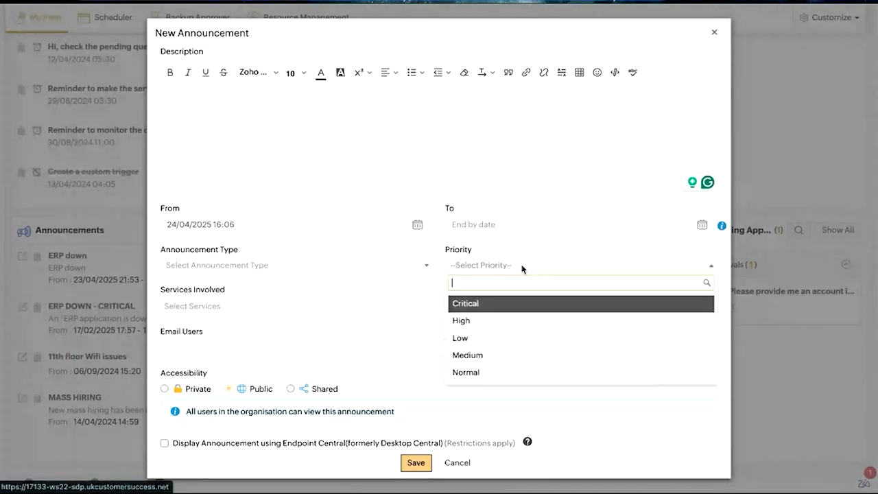
click(366, 302)
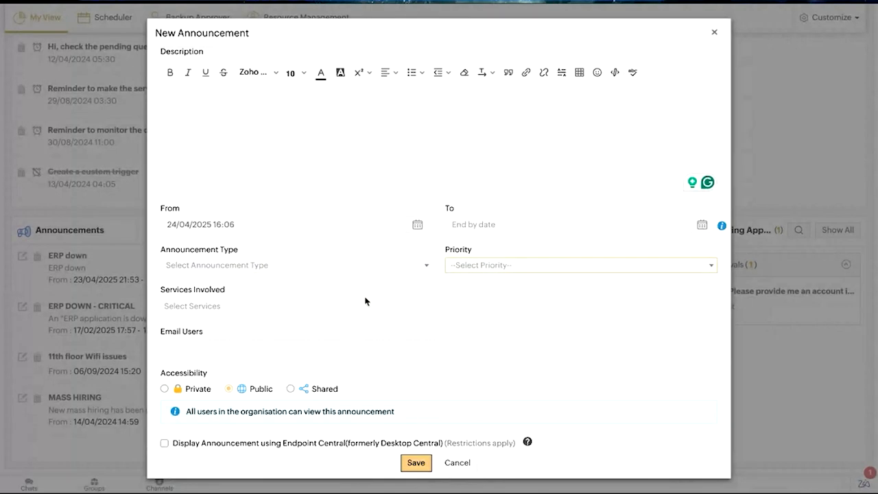
click(306, 310)
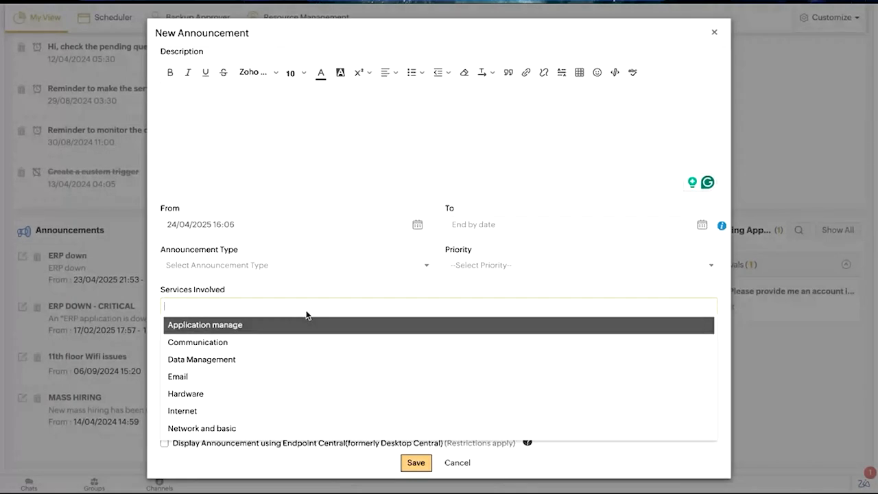
click(339, 270)
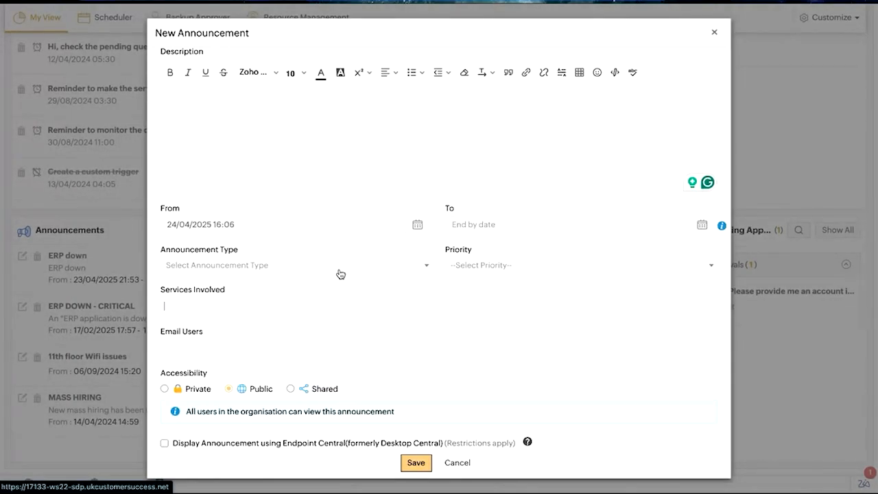
Compare the announcement's Private, Public and Shared accessibility options and view the user groups available for sharing.
scroll(288, 334, down, 1)
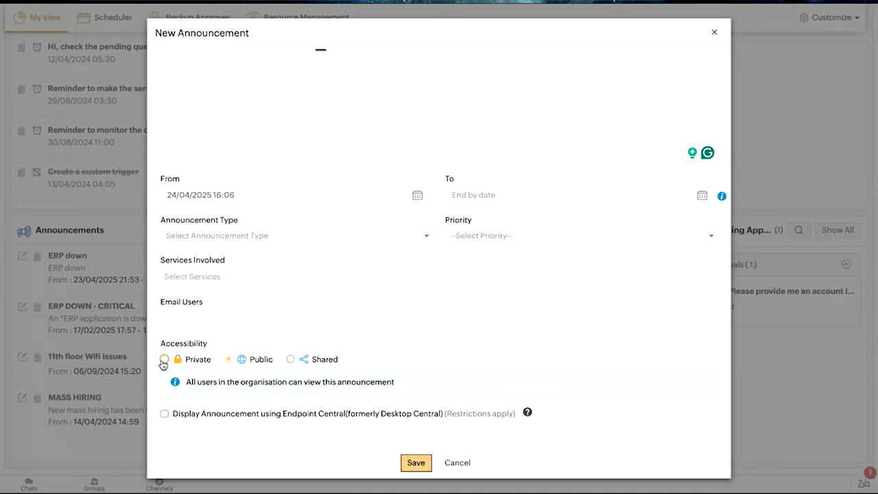
click(164, 360)
click(229, 361)
click(290, 359)
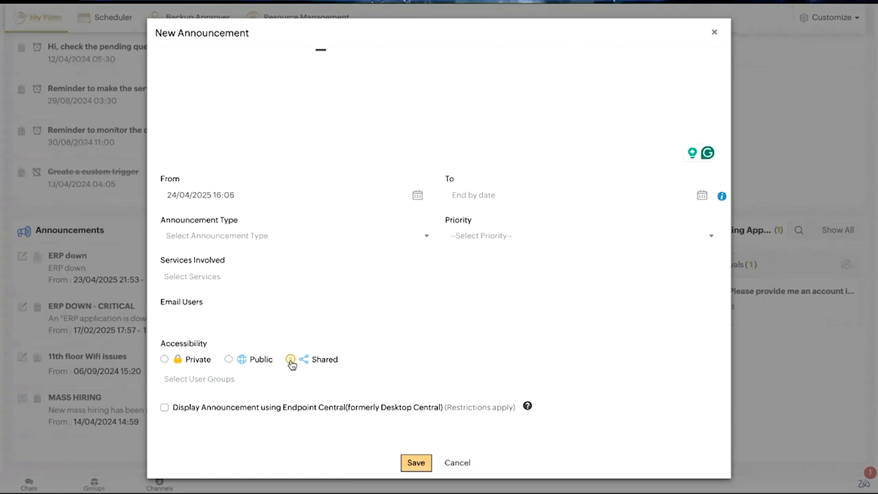
click(274, 379)
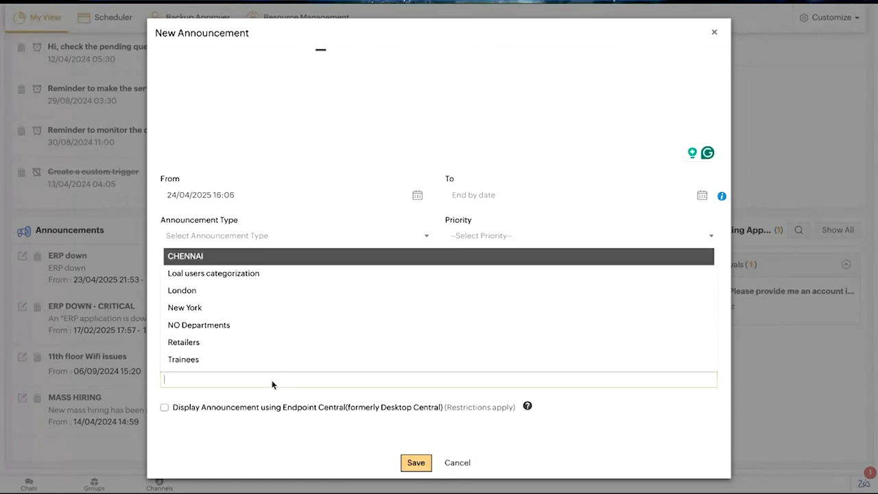
click(309, 221)
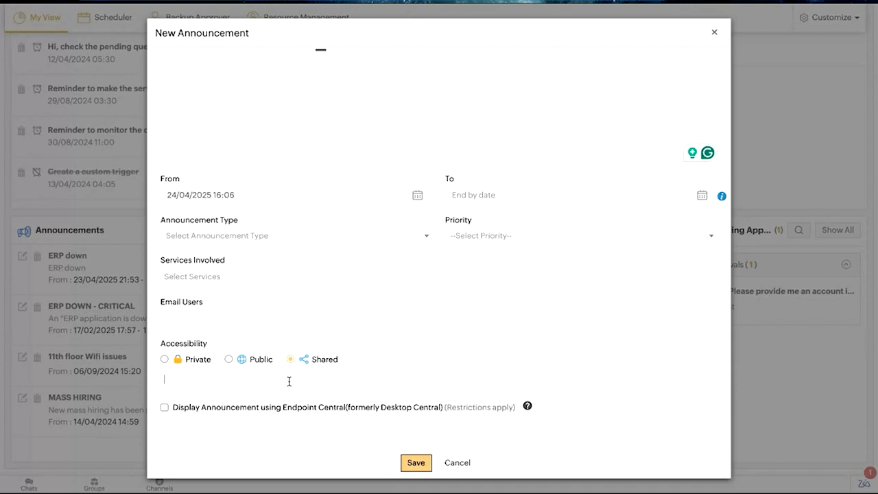
scroll(308, 308, up, 1)
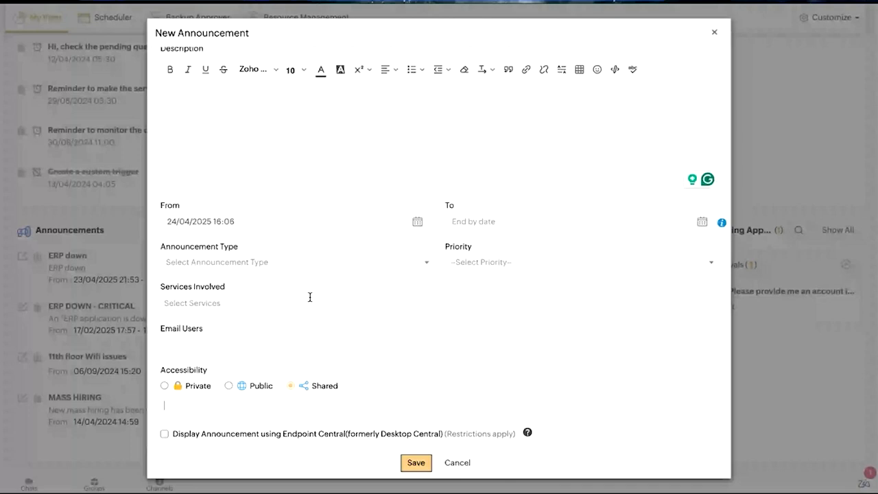
scroll(309, 297, up, 1)
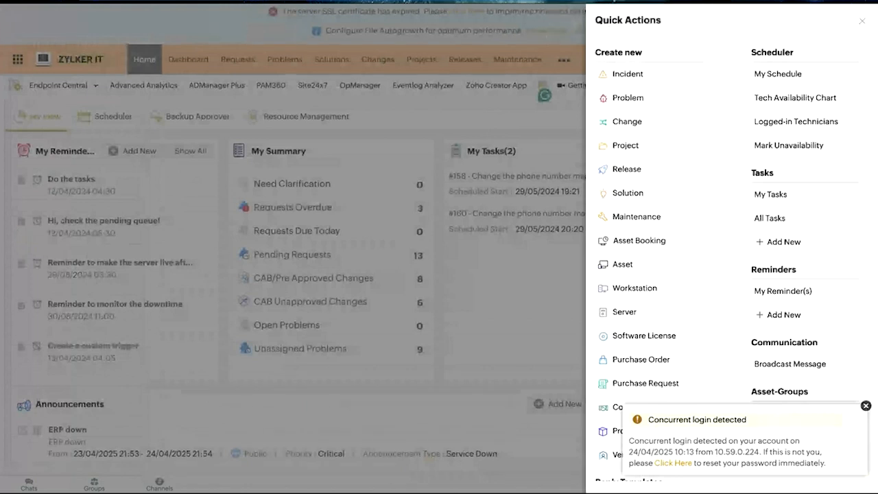
Dismiss the login notice, start a broadcast message and try the Logged-in Technicians and All Technicians recipient options.
click(862, 408)
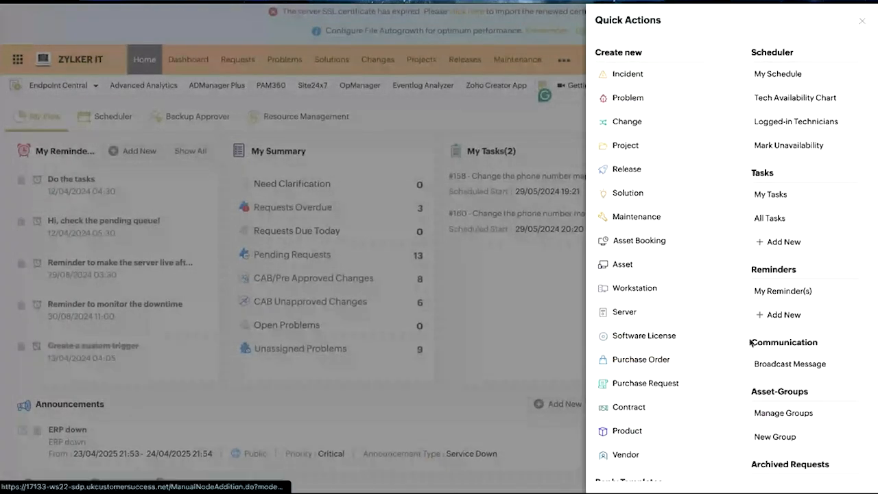
click(756, 364)
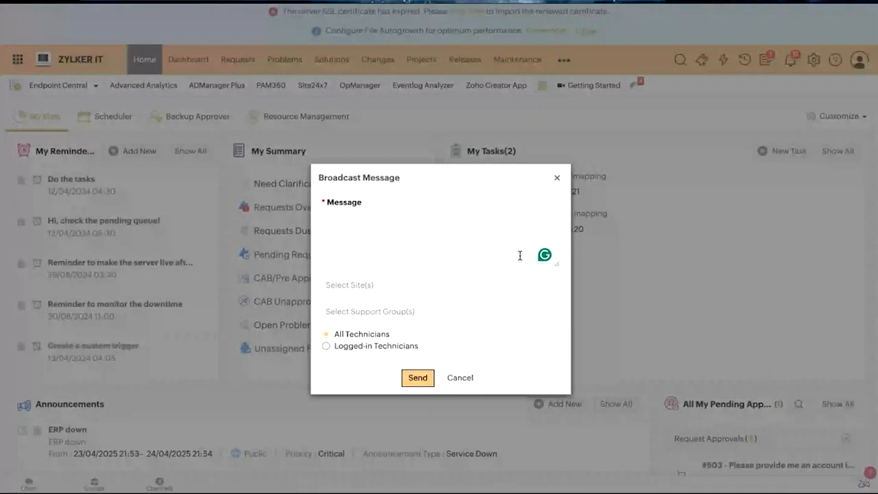
click(453, 217)
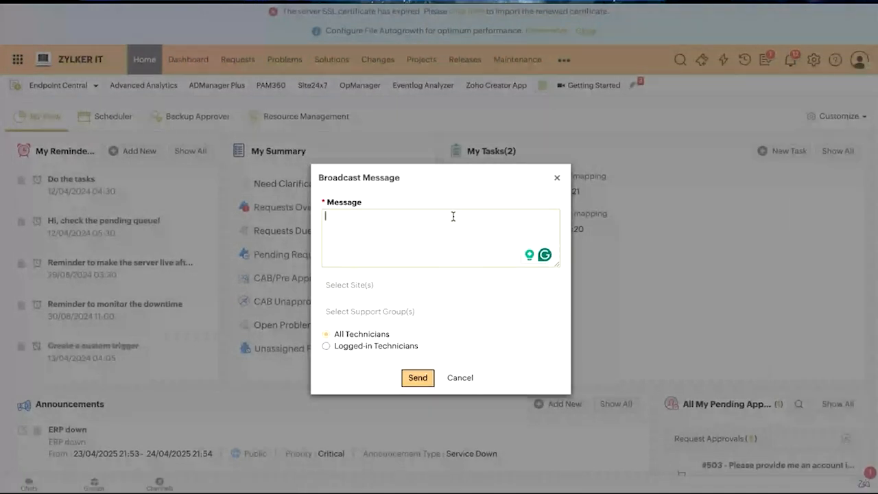
click(364, 348)
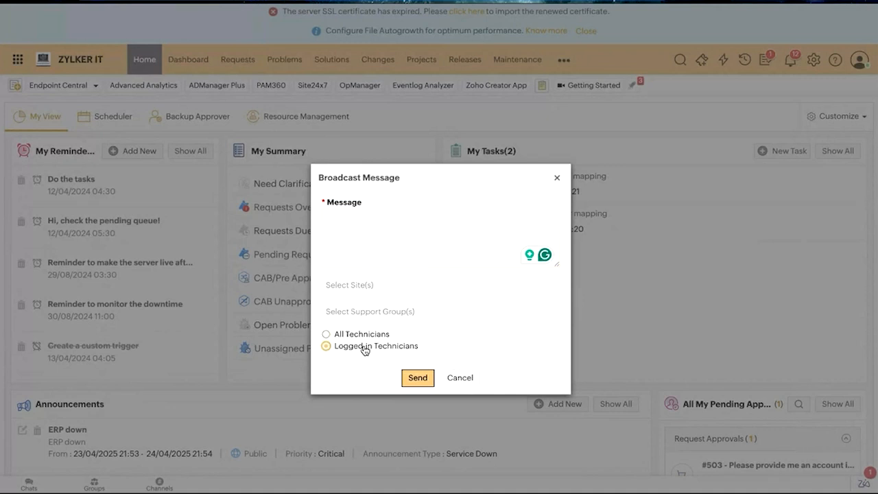
click(358, 336)
click(372, 235)
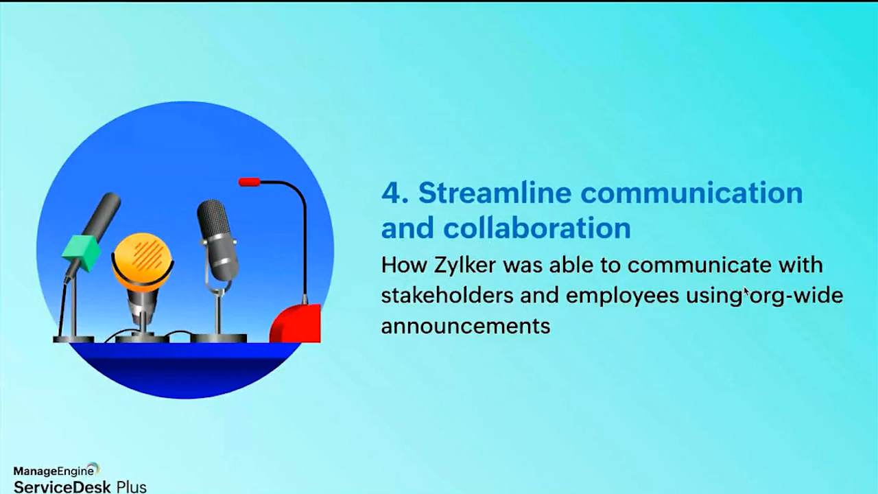
key(Right)
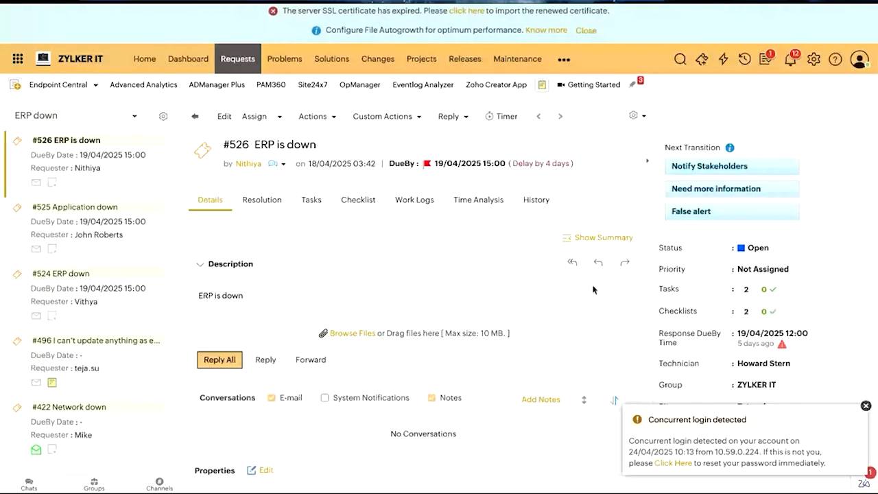
Dismiss the login notice and review the description, properties and available transitions of request #526 "ERP is down".
click(866, 405)
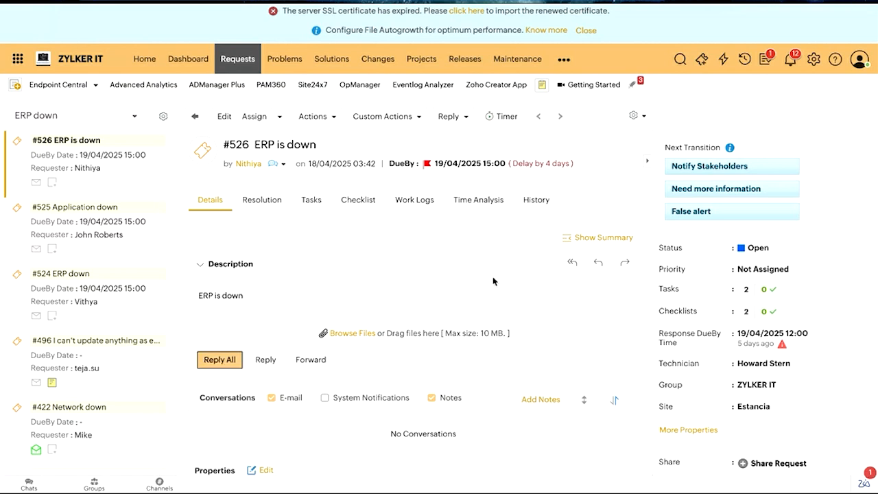
scroll(492, 278, down, 1)
scroll(492, 281, down, 1)
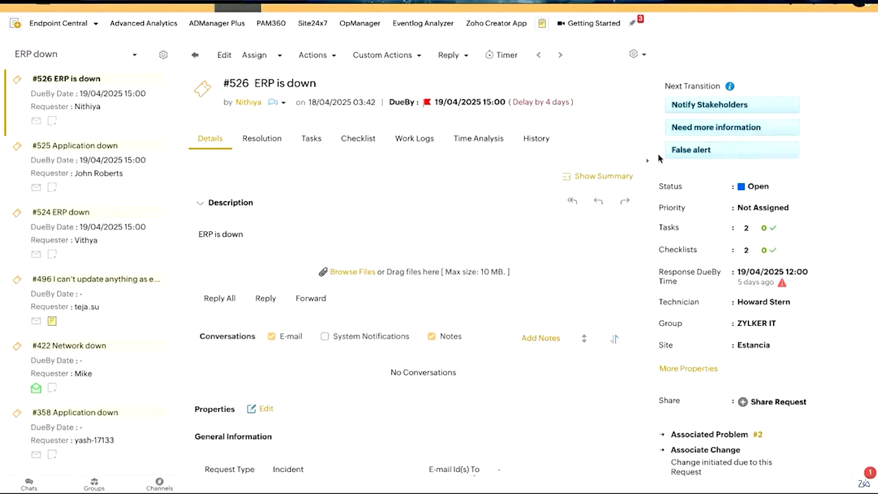
scroll(500, 288, down, 3)
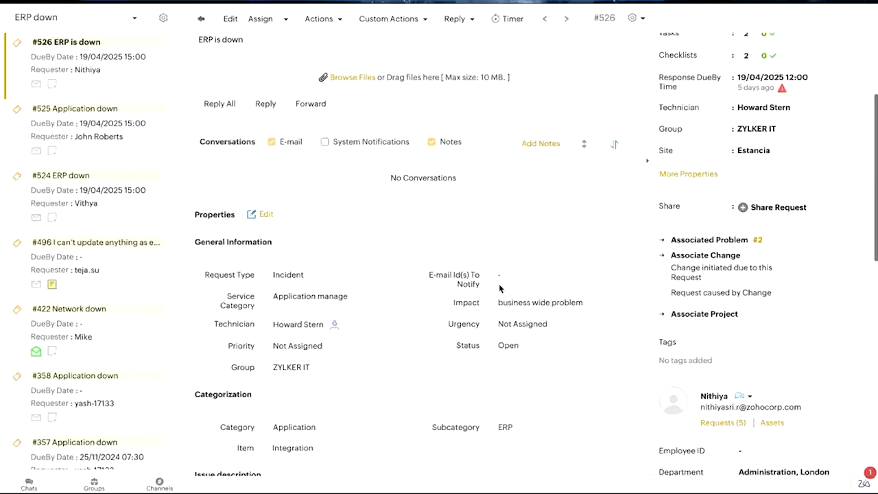
scroll(500, 288, down, 1)
scroll(500, 289, up, 3)
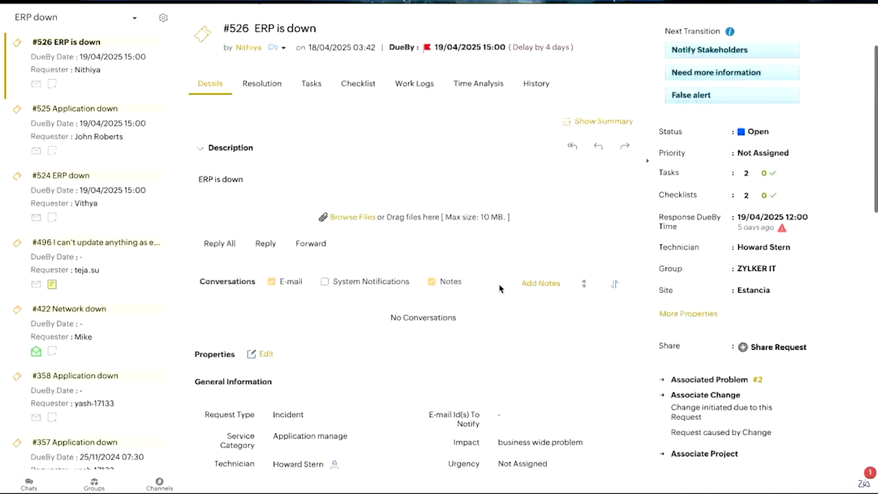
scroll(500, 289, up, 1)
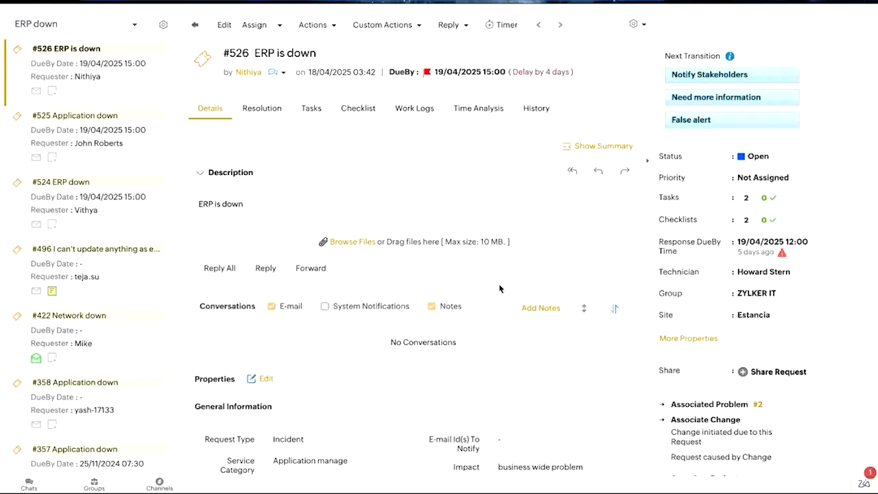
scroll(499, 289, up, 2)
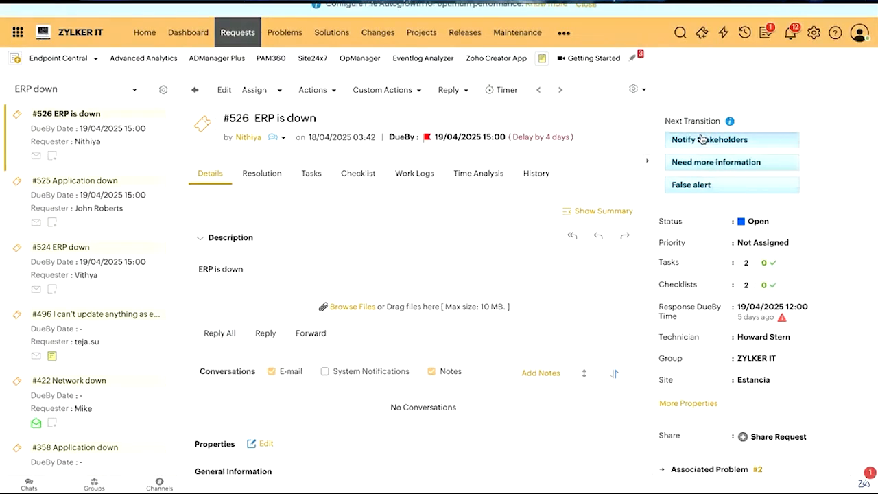
Run the Notify Stakeholders transition on request #526 and check the next transition offered.
click(702, 139)
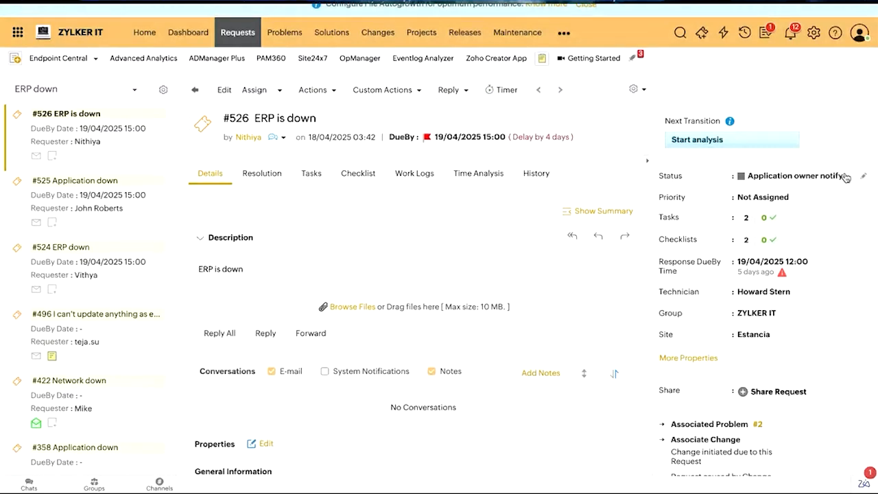
triple_click(702, 120)
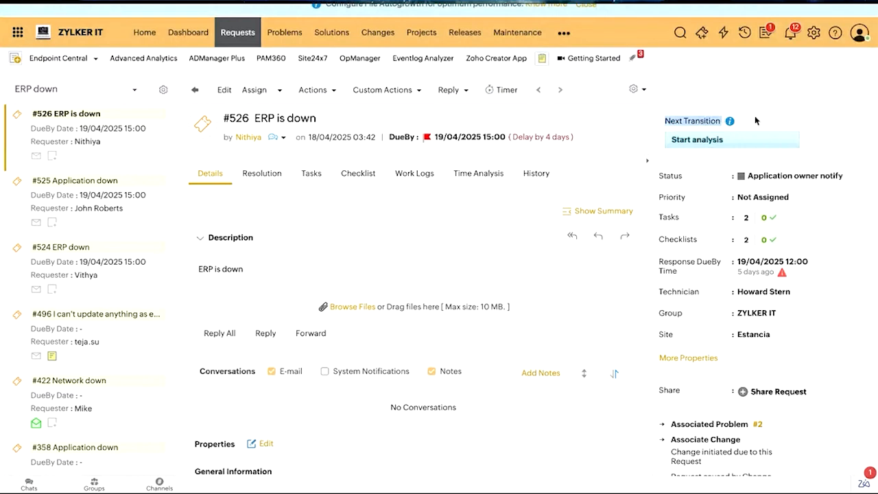
click(755, 121)
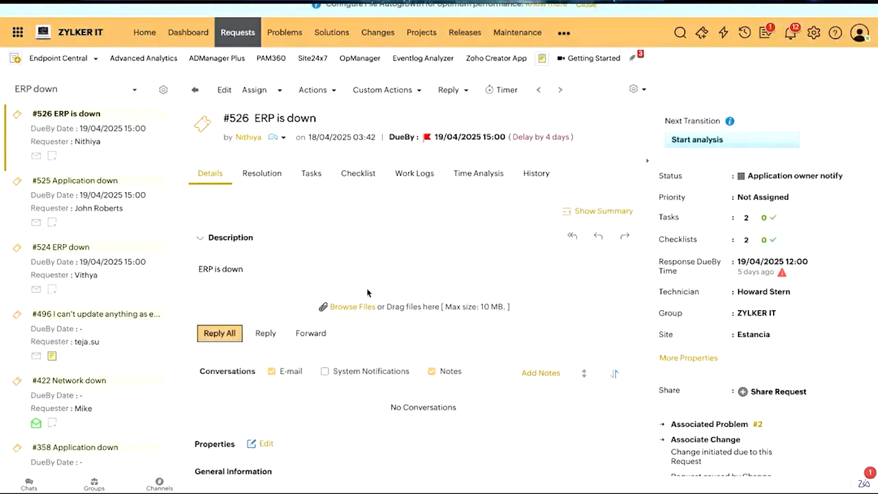
Include system notifications in the conversations of request #526 and open the "Critical application issue notification" message.
click(343, 371)
scroll(348, 373, down, 1)
scroll(348, 373, down, 5)
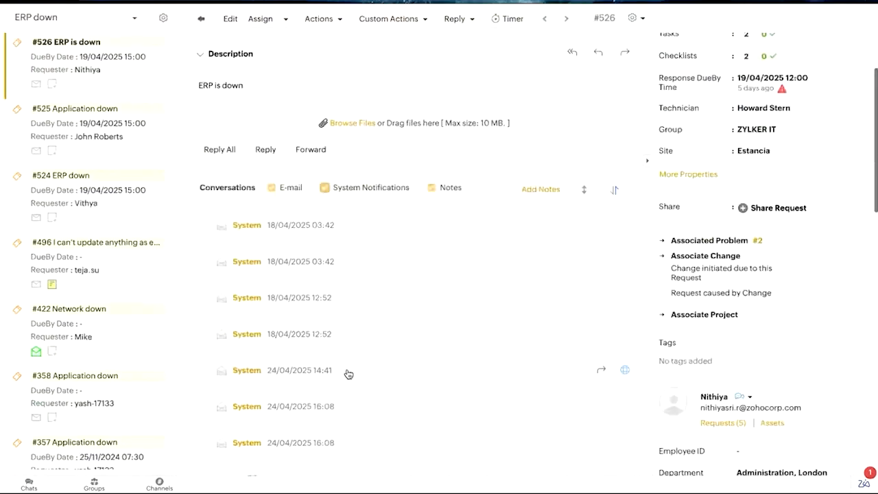
click(360, 357)
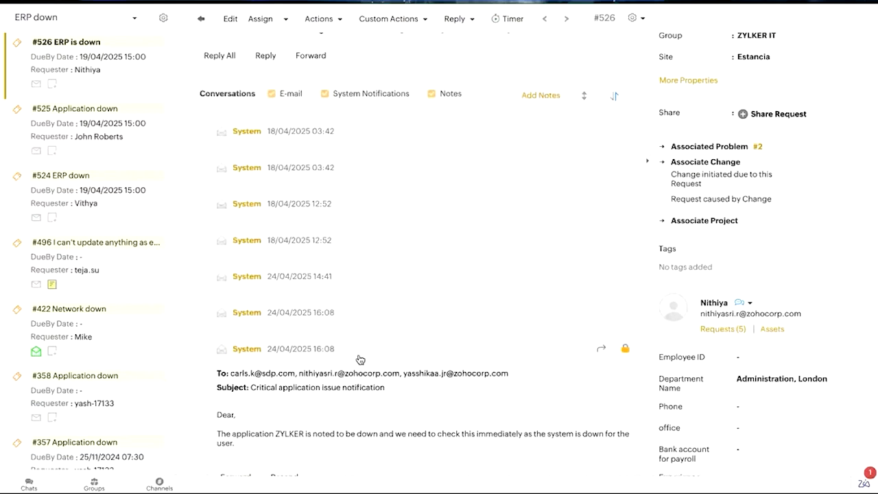
Review the subject, recipients and message text of the "Critical application issue notification" in the conversations of request #526.
scroll(360, 353, down, 2)
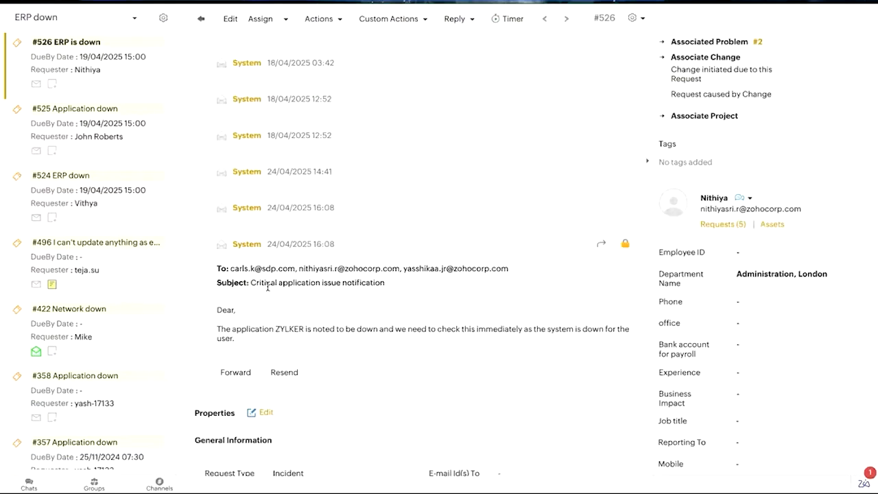
drag(251, 284, 409, 286)
click(377, 313)
triple_click(347, 268)
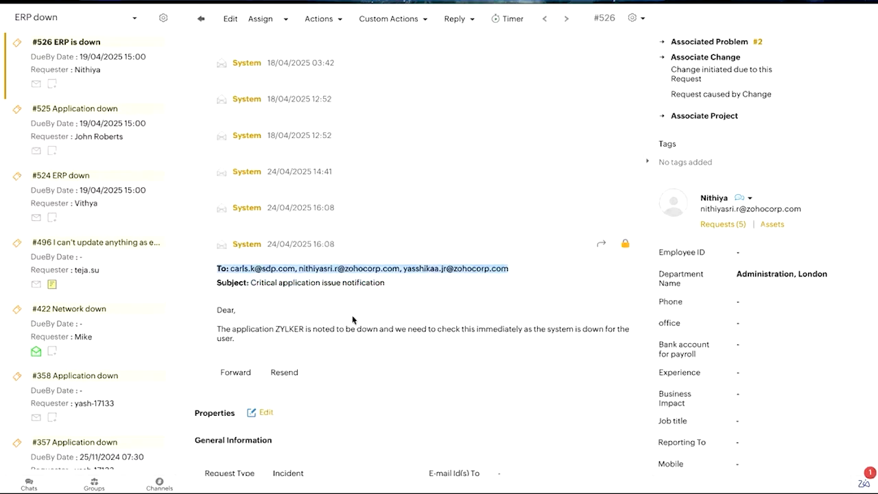
click(352, 320)
scroll(353, 320, up, 1)
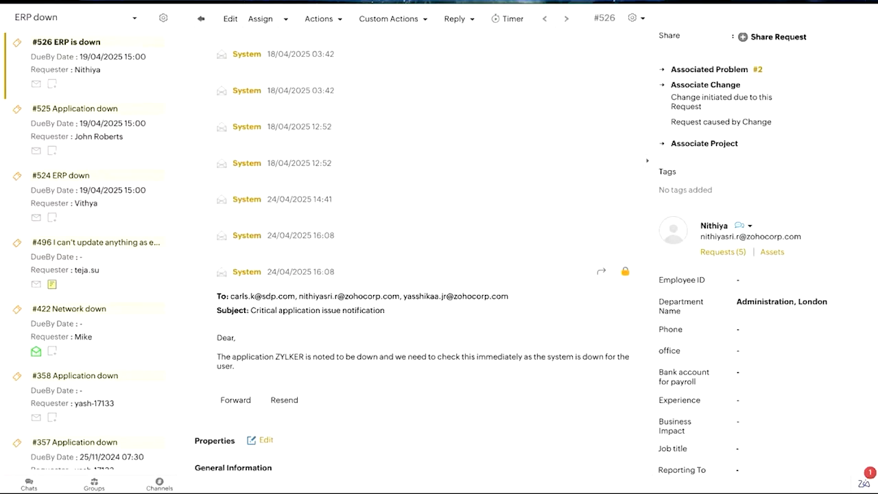
Switch to the admin settings, dismiss the login notice and open the published "Application down" request life cycle at its start node.
click(614, 1)
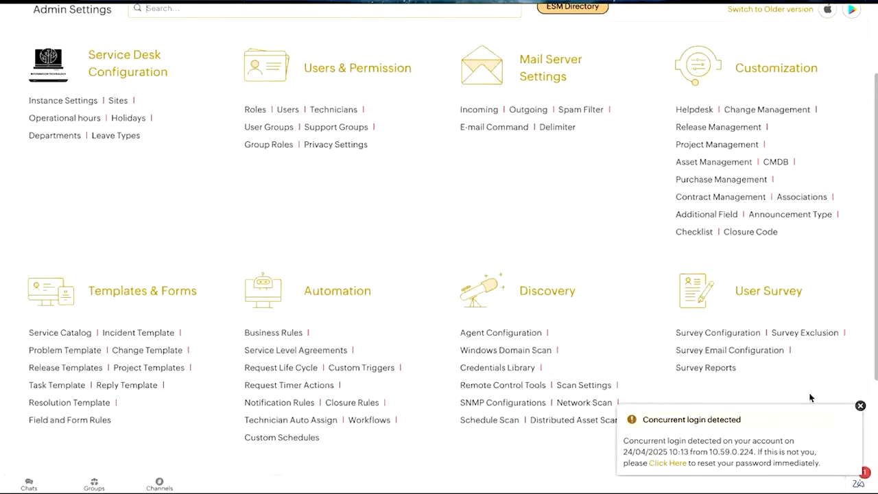
click(859, 406)
scroll(446, 314, down, 1)
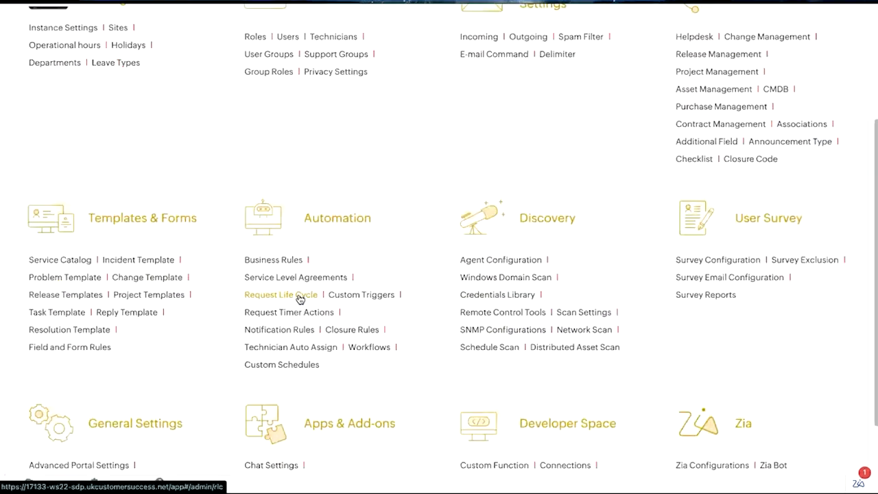
click(299, 296)
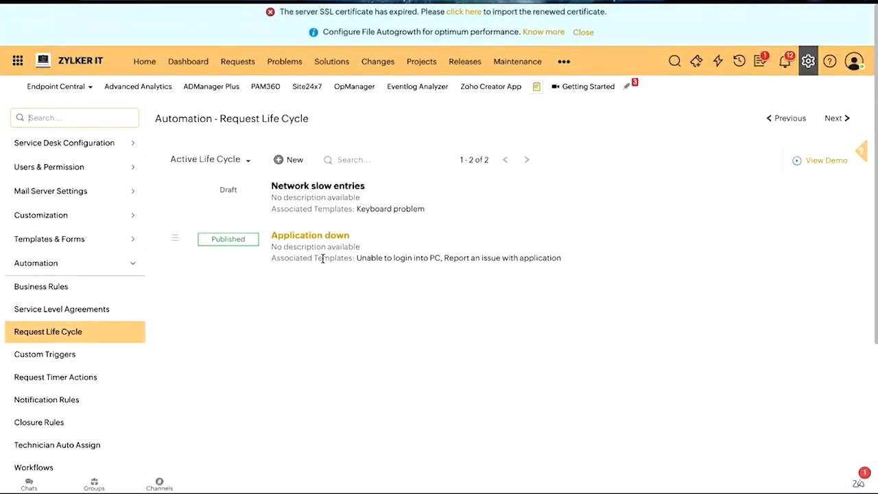
click(312, 236)
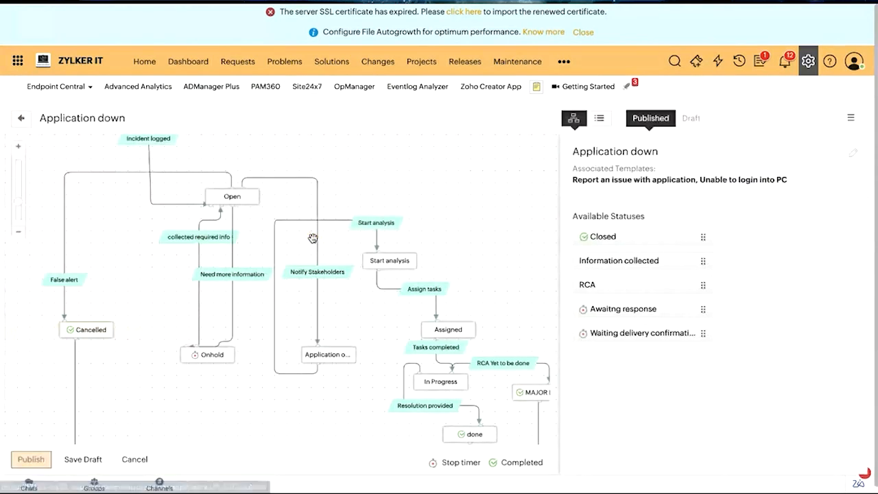
drag(402, 192, 405, 247)
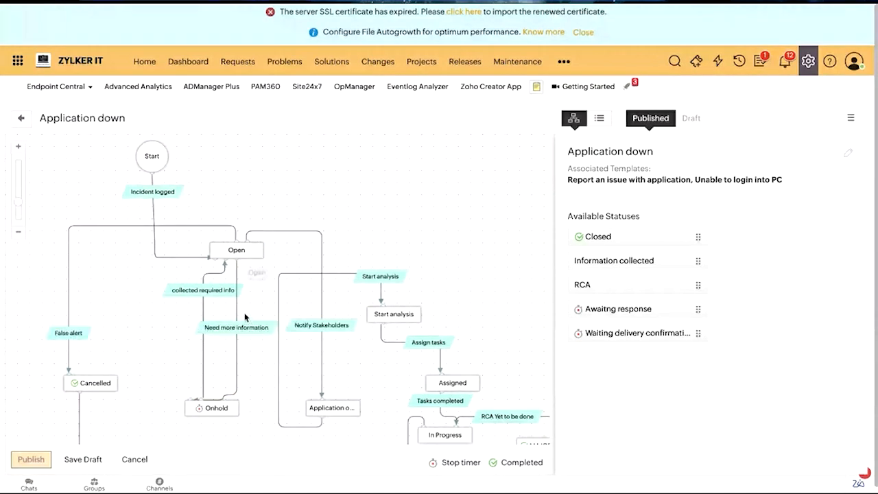
Examine the Before, During and After settings of the Notify Stakeholders transition, including the new rule form.
click(312, 326)
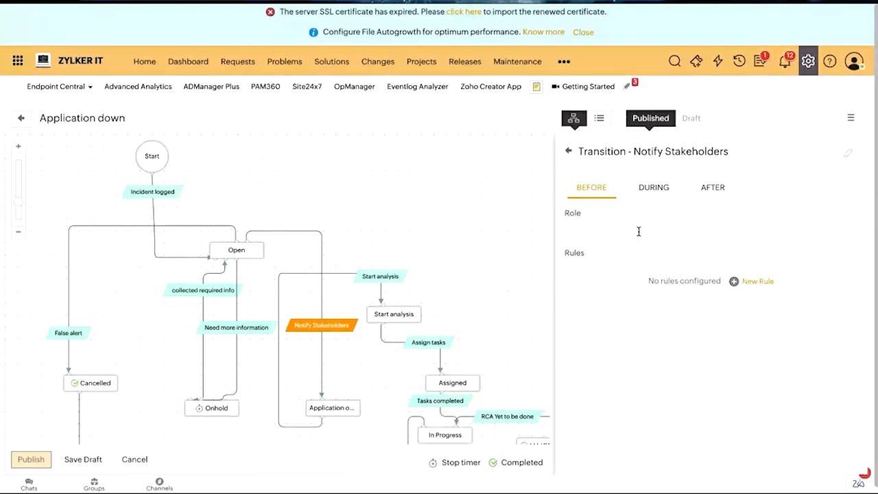
click(654, 195)
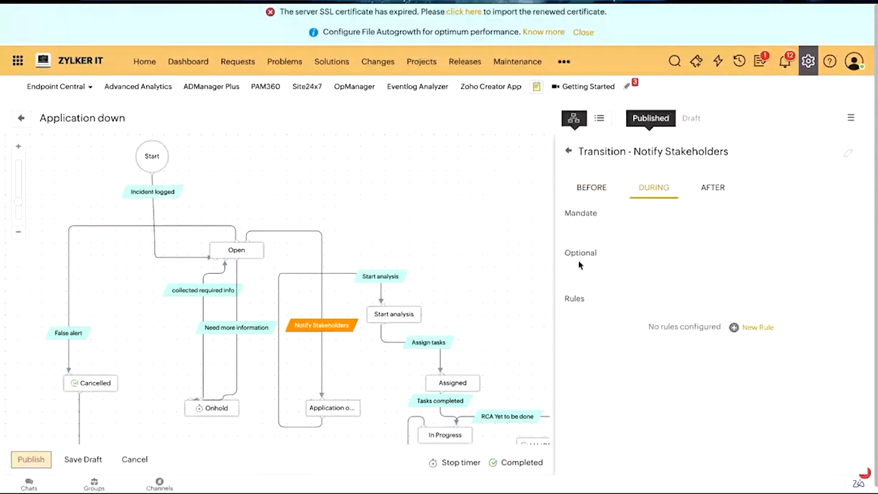
click(711, 197)
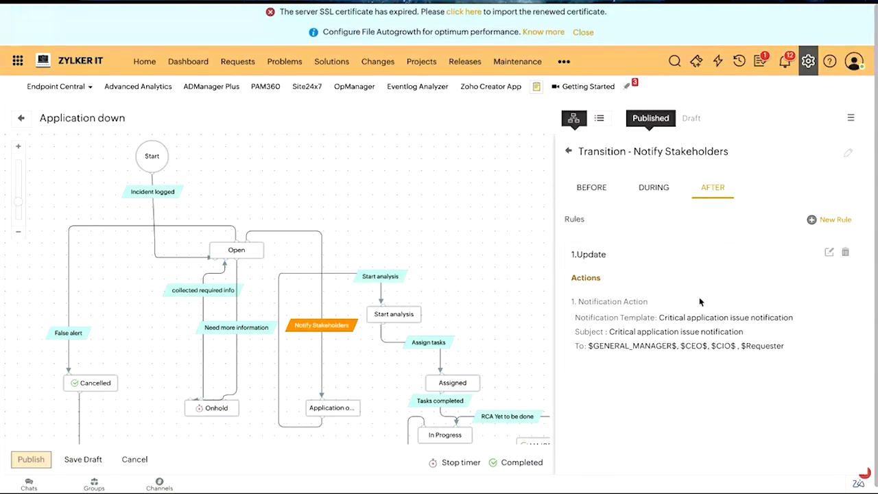
click(828, 219)
click(732, 54)
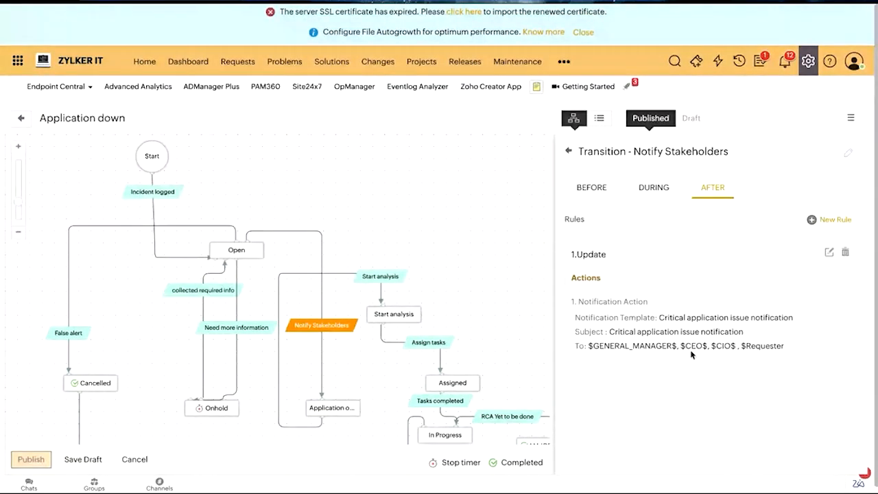
Inspect the conditions and notification action of the Notify Stakeholders transition's Update rule, then close it without saving.
click(827, 252)
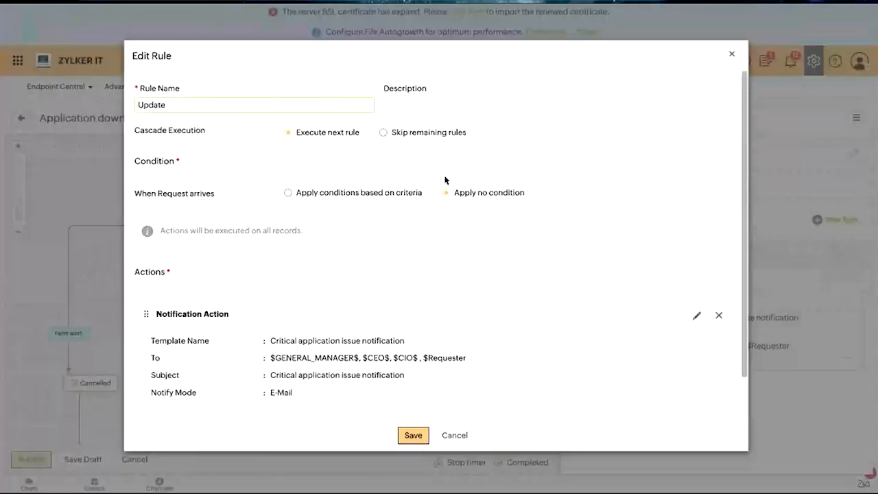
scroll(444, 179, down, 1)
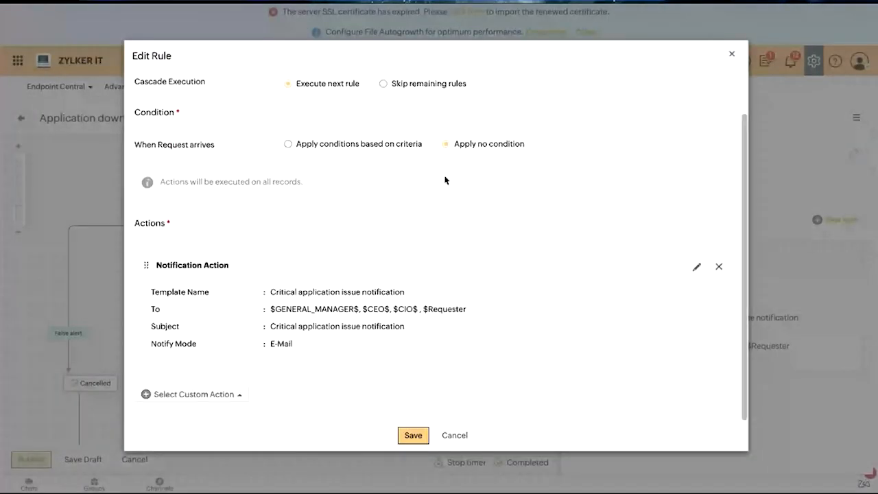
triple_click(340, 326)
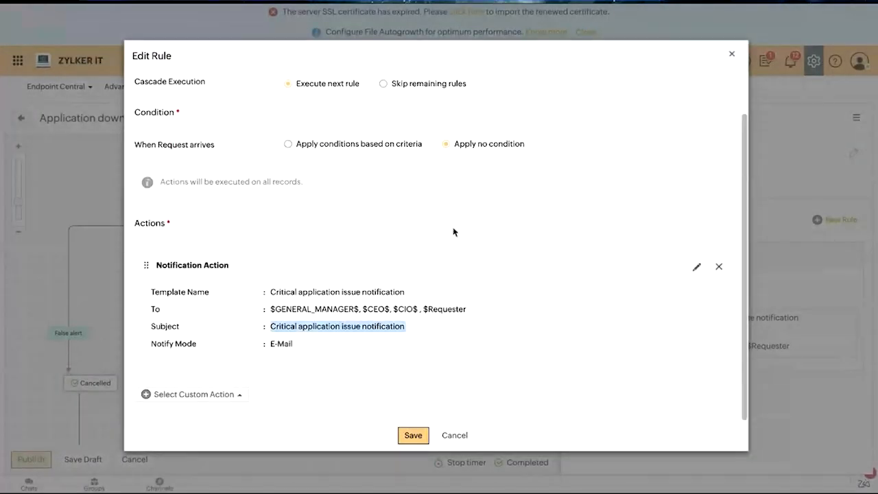
click(731, 54)
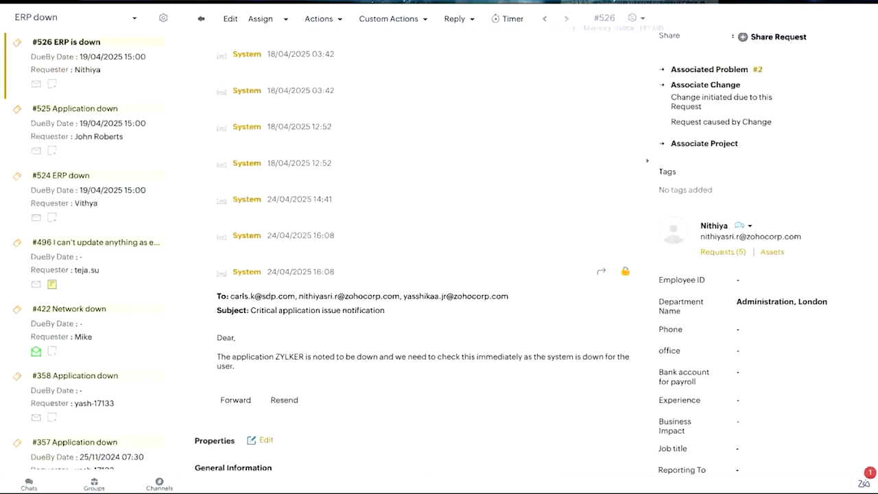
Return to request #526 "ERP is down" and run its Start analysis transition.
scroll(587, 234, up, 3)
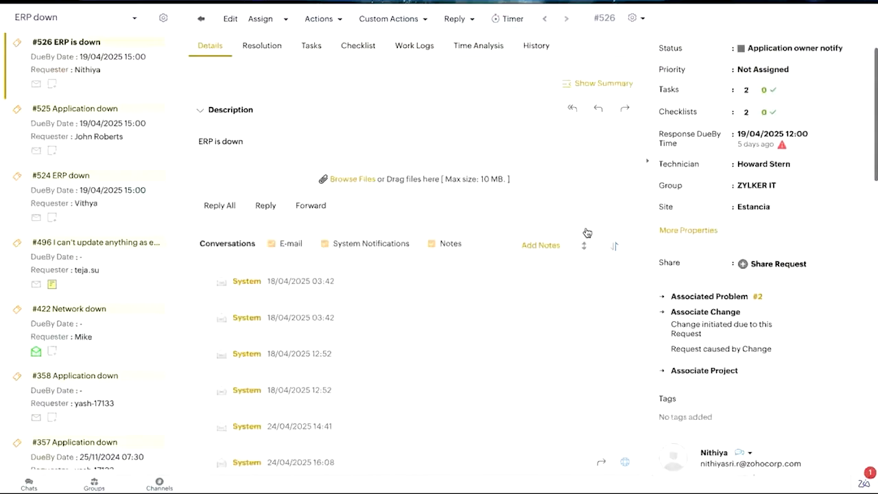
scroll(587, 233, up, 3)
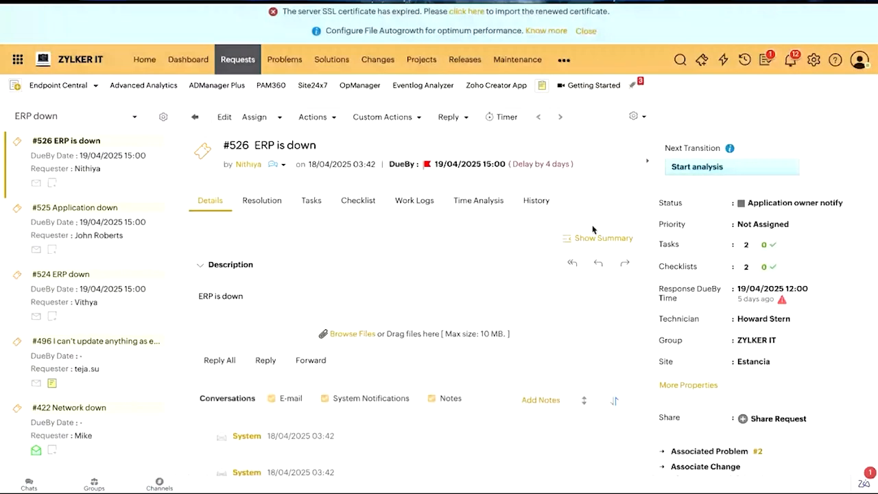
click(693, 168)
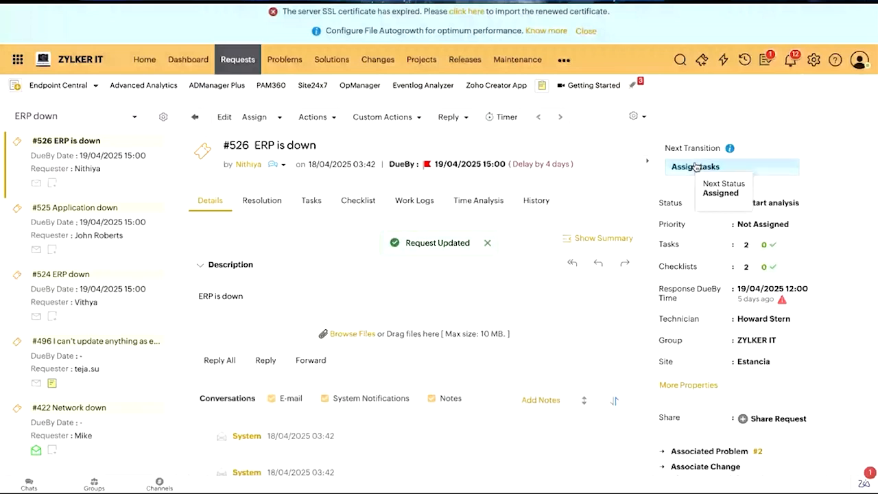
double_click(685, 147)
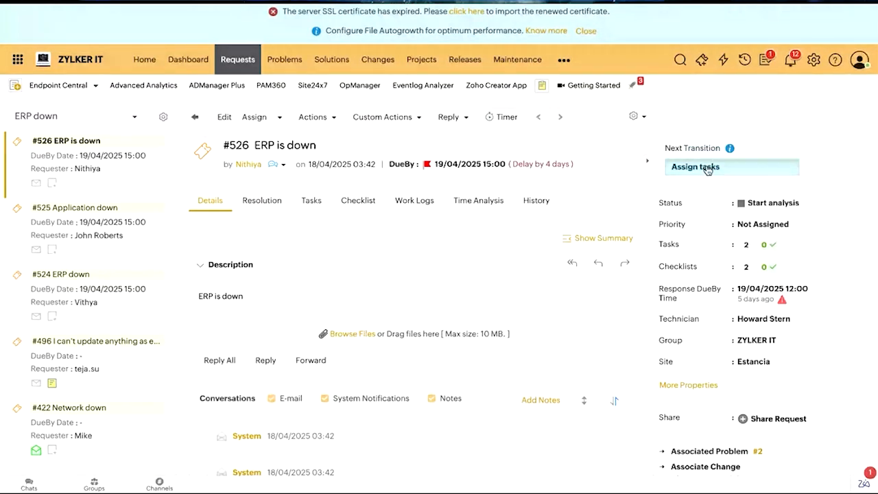
Run the Assign tasks transition on request #526 with the mandatory group set to ZYLKER IT.
click(709, 166)
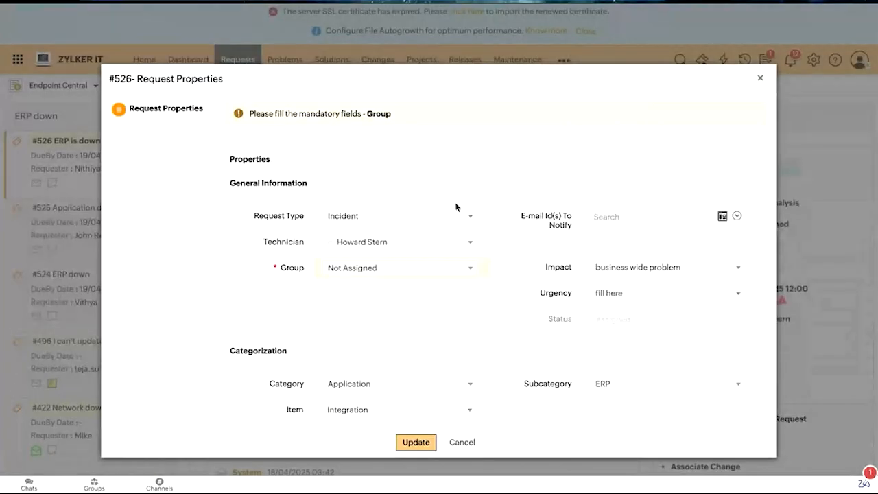
click(428, 272)
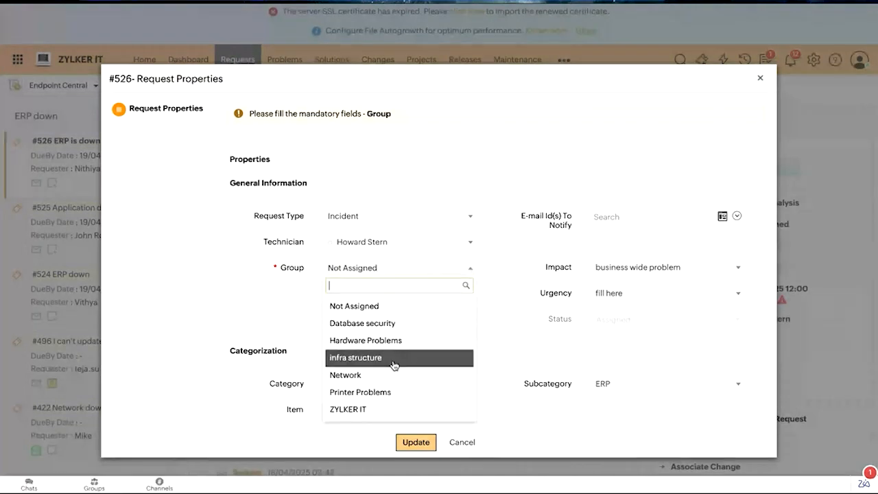
click(374, 409)
click(415, 441)
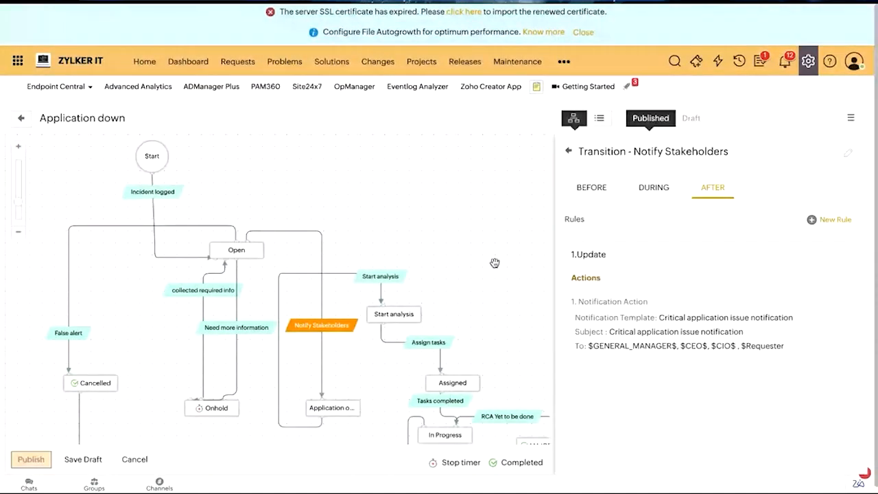
Check the During settings of the Assign tasks transition in the "Application down" life cycle.
click(444, 343)
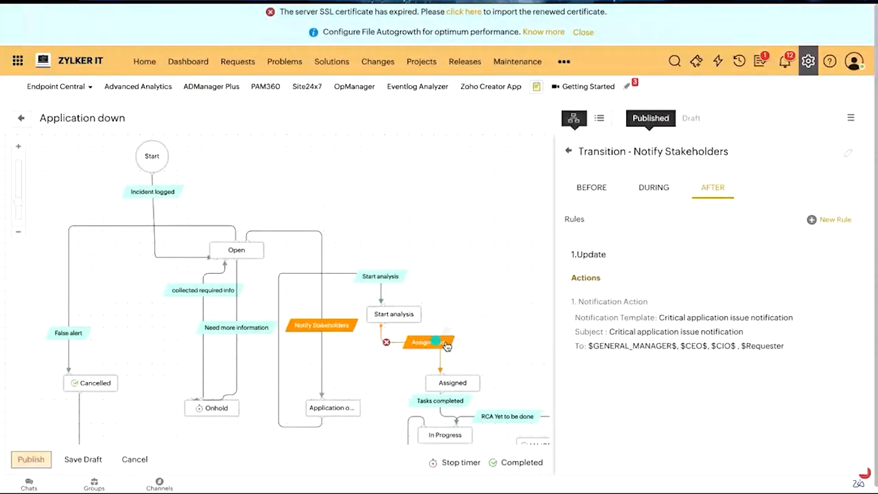
click(649, 190)
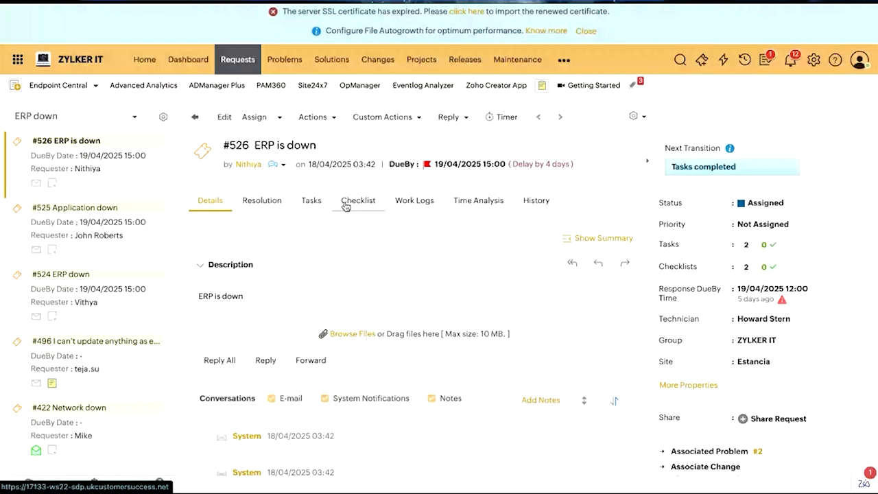
Show the tasks of request #526, try the Tasks completed transition and acknowledge the resulting alert.
click(312, 200)
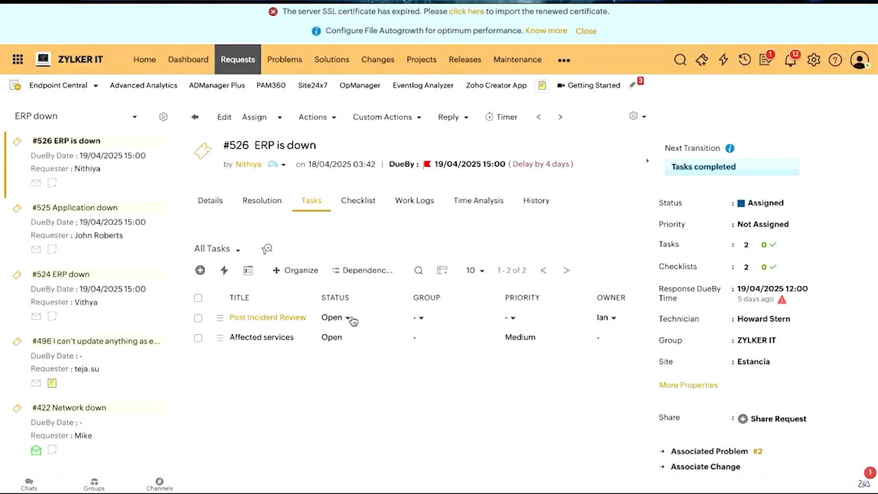
click(724, 168)
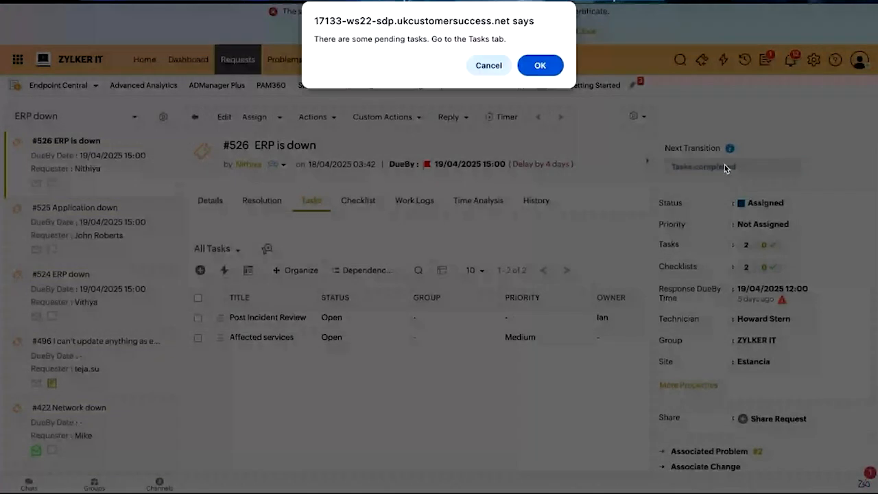
triple_click(414, 39)
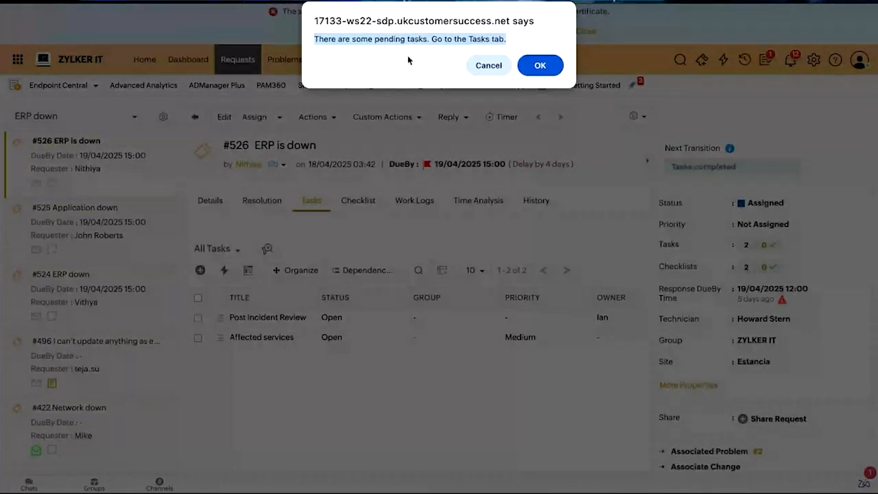
click(540, 65)
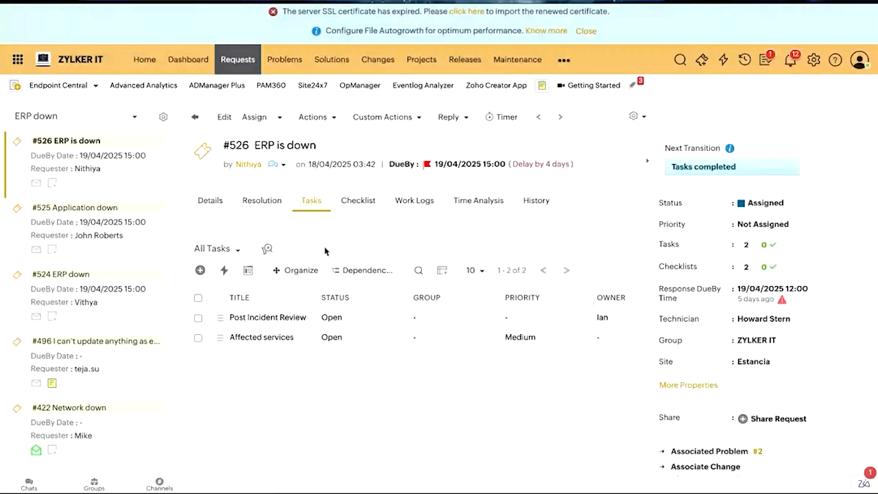
Set the Post Incident Review and Affected services tasks to Closed, then run the Tasks completed transition on request #526.
click(331, 316)
click(355, 373)
click(333, 337)
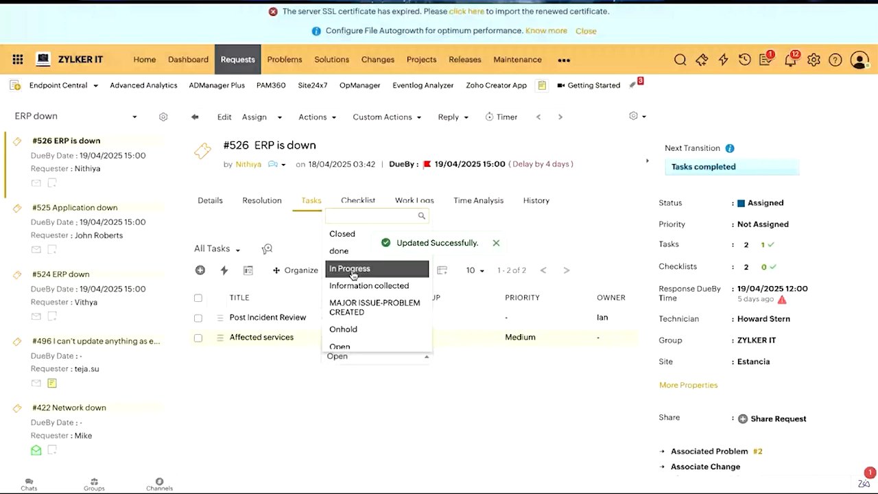
click(342, 234)
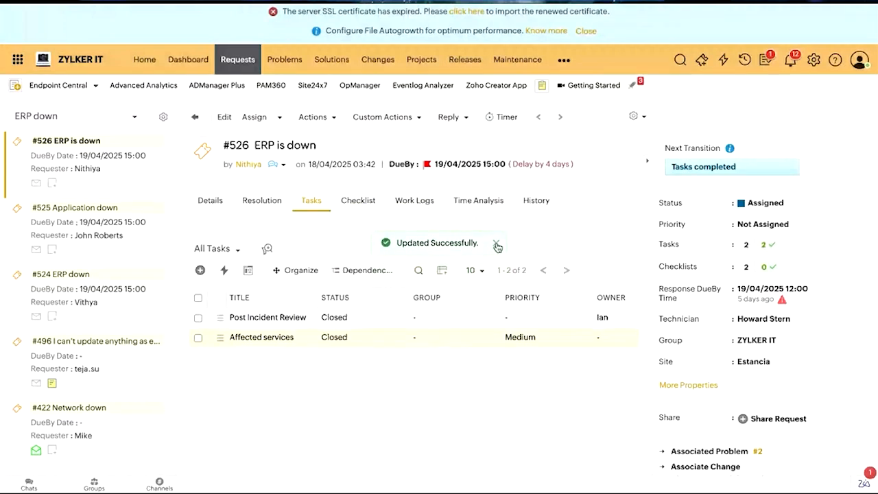
click(495, 244)
click(712, 171)
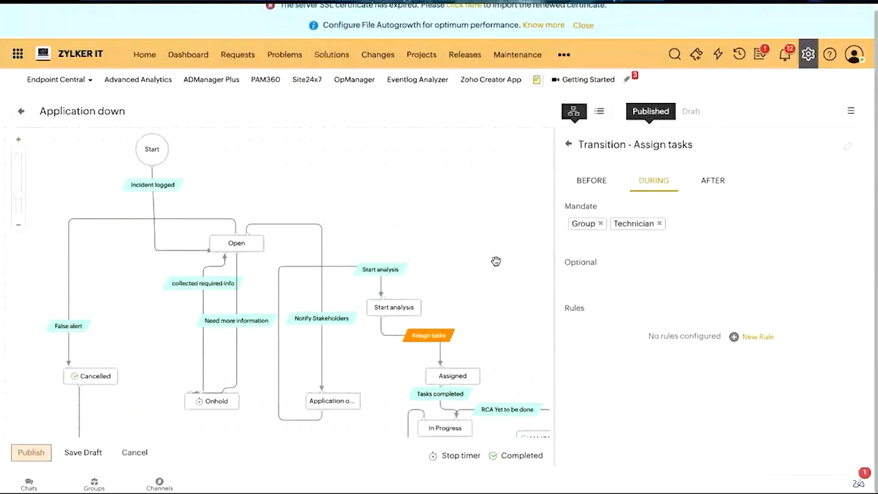
Check the mandatory During criteria of the Tasks completed transition and the following part of the "Application down" life cycle.
click(460, 396)
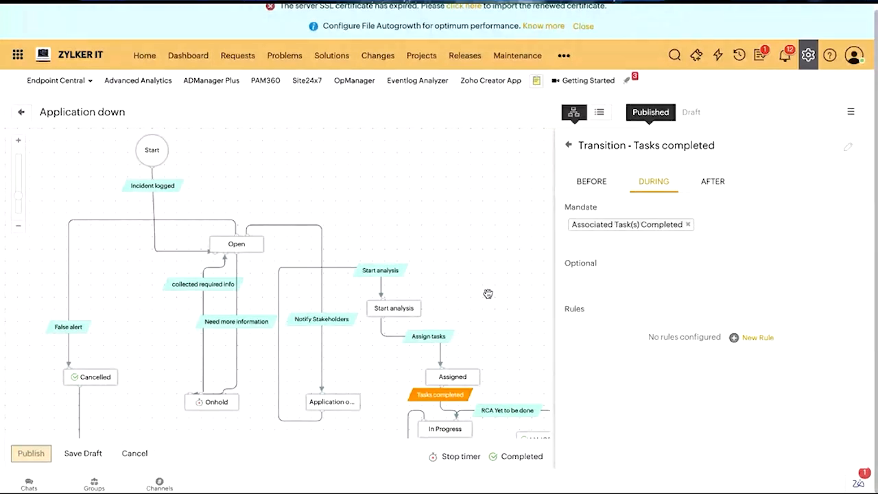
drag(488, 294, 454, 195)
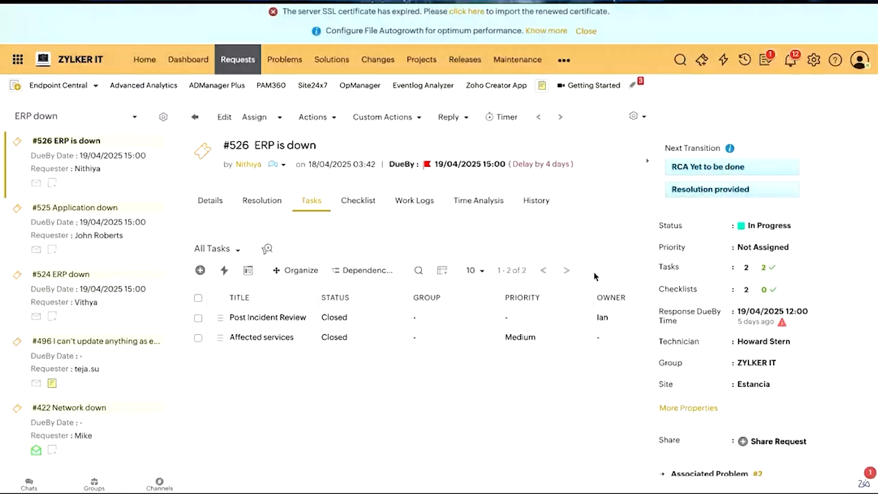
Try the RCA Yet to be done transition, then complete the System down checklist with yes answers and problem creation confirmed, marking it Verified.
click(687, 169)
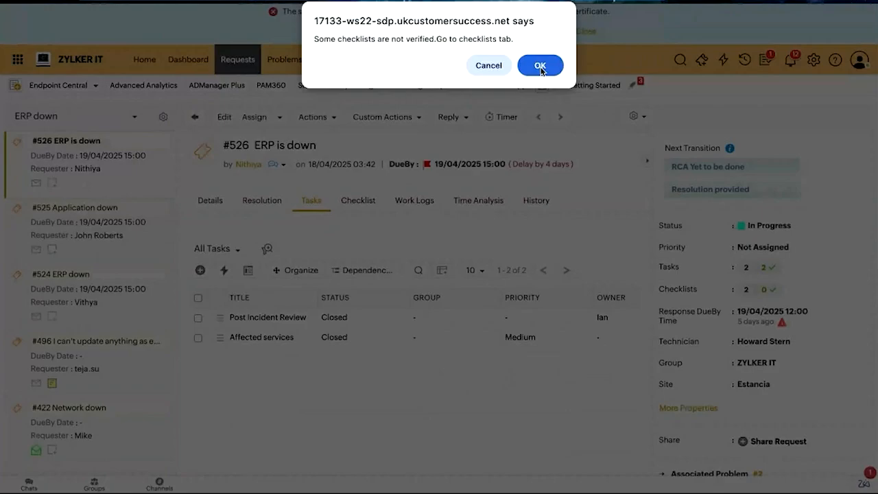
click(540, 66)
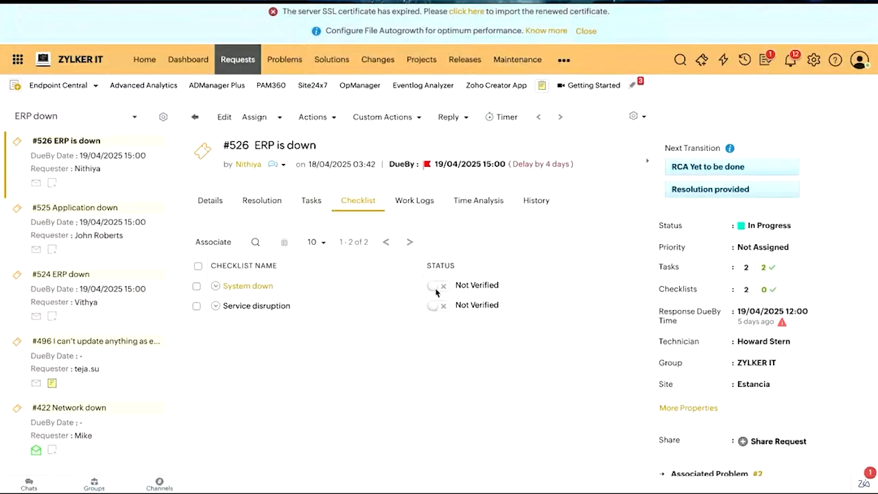
click(435, 286)
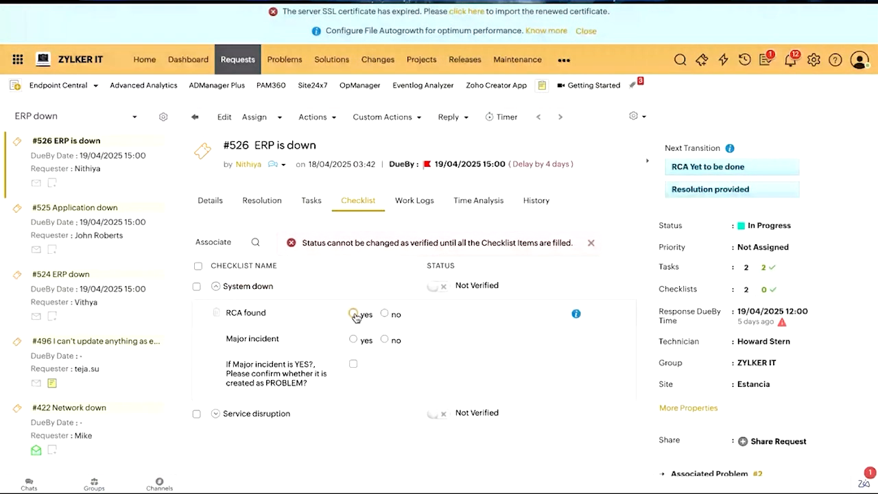
click(353, 314)
click(352, 339)
click(352, 363)
click(436, 287)
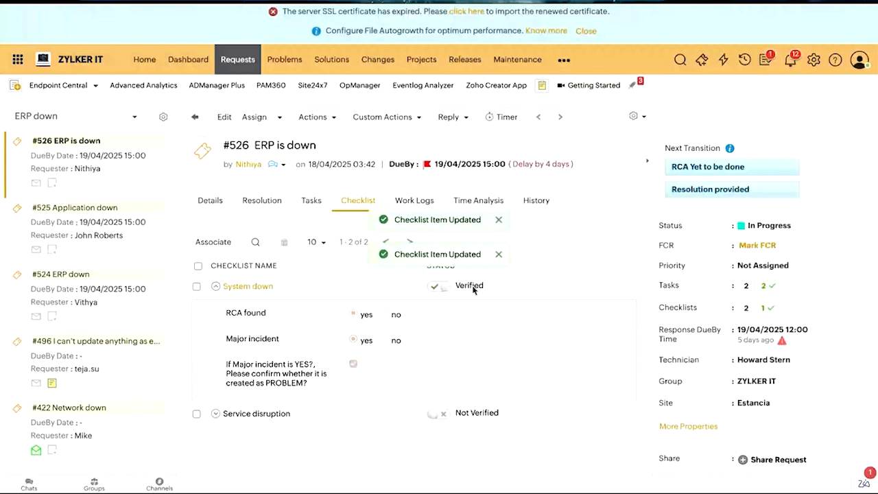
Complete the Service disruption checklist with Major incident yes, RCA found no and encrypted password sharing yes, and mark it Verified.
click(434, 414)
click(353, 334)
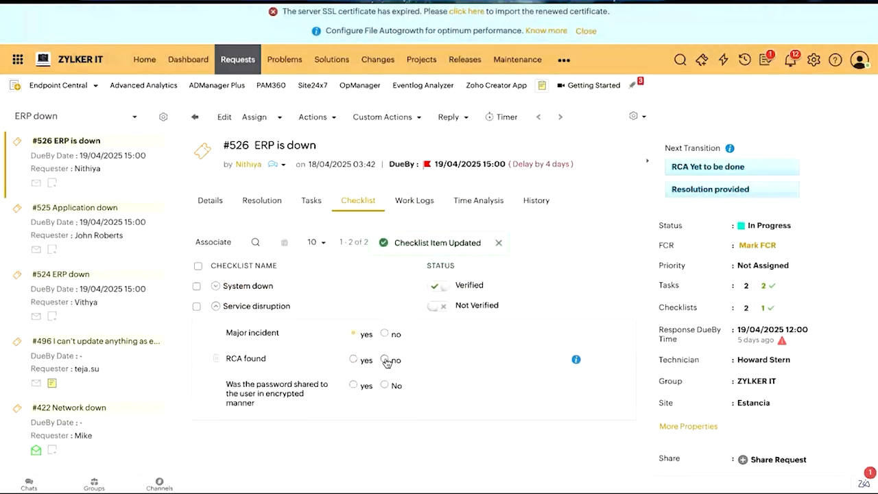
click(385, 360)
click(353, 386)
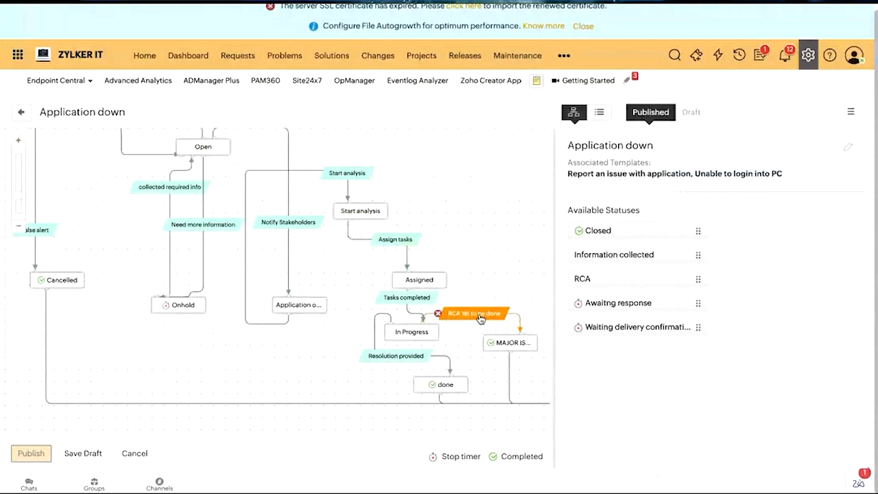
Check the RCA Yet to be done transition in the "Application down" life cycle, then run it on request #526.
click(480, 319)
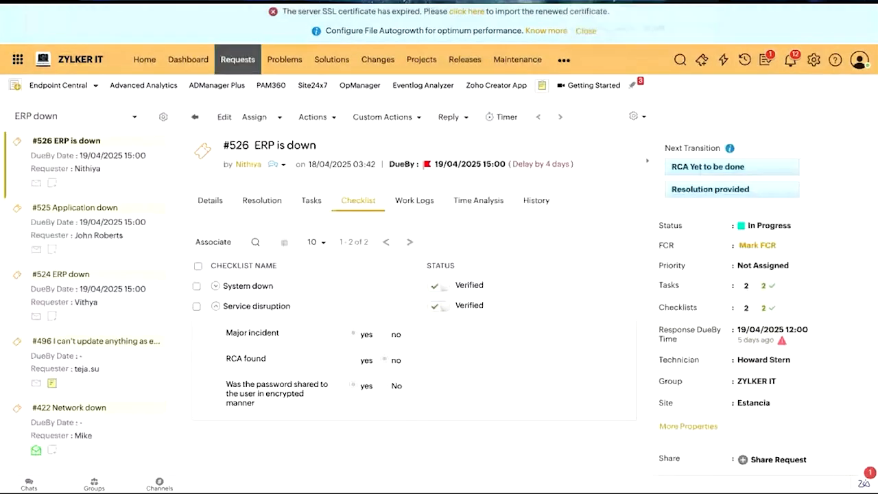
mouse_move(695, 170)
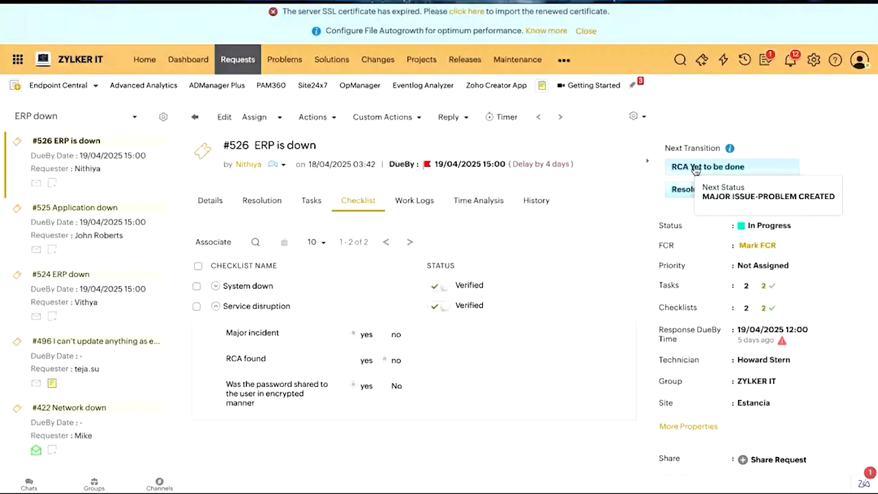
click(695, 168)
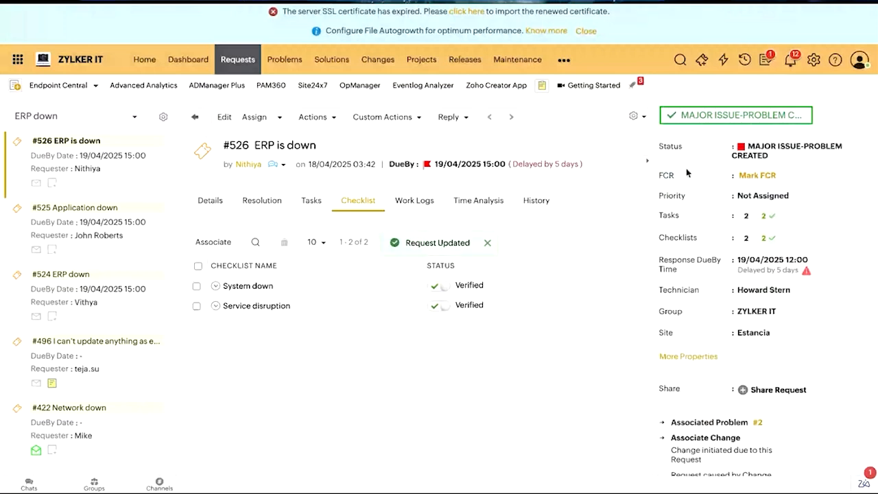
click(487, 242)
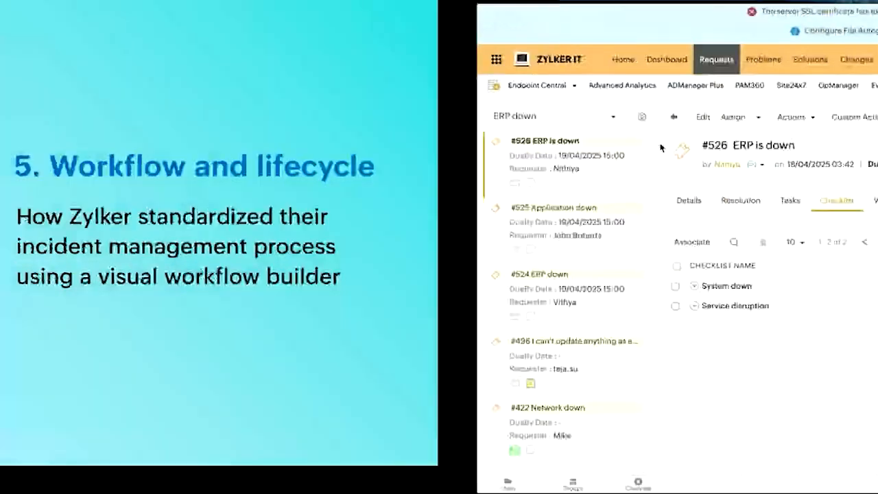
Review the associations of request #526 and detach associated problem #2.
key(Right)
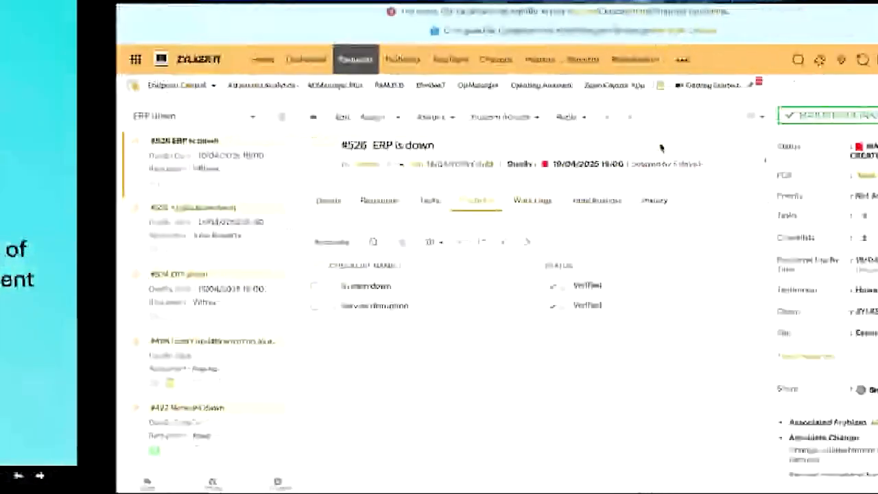
scroll(614, 284, down, 3)
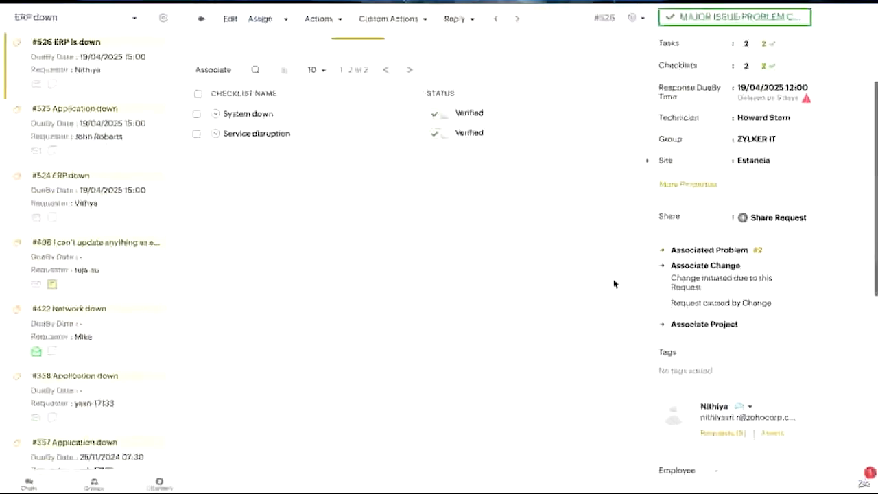
mouse_move(772, 253)
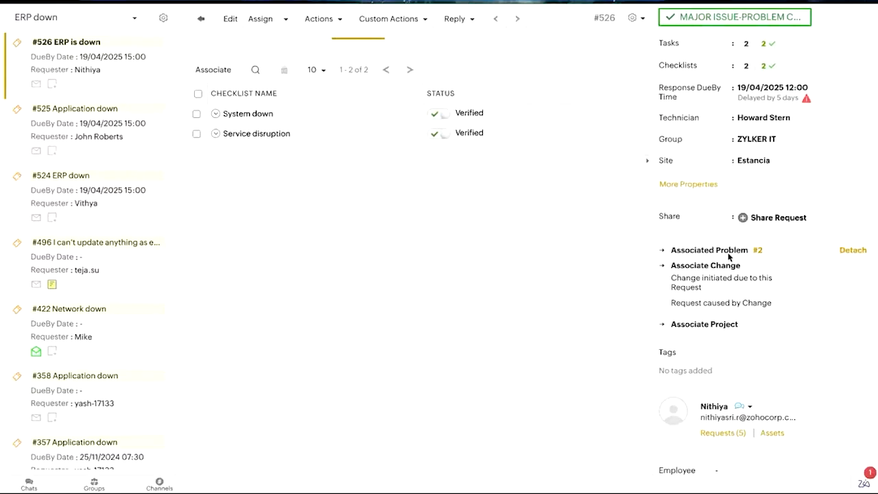
scroll(690, 169, up, 3)
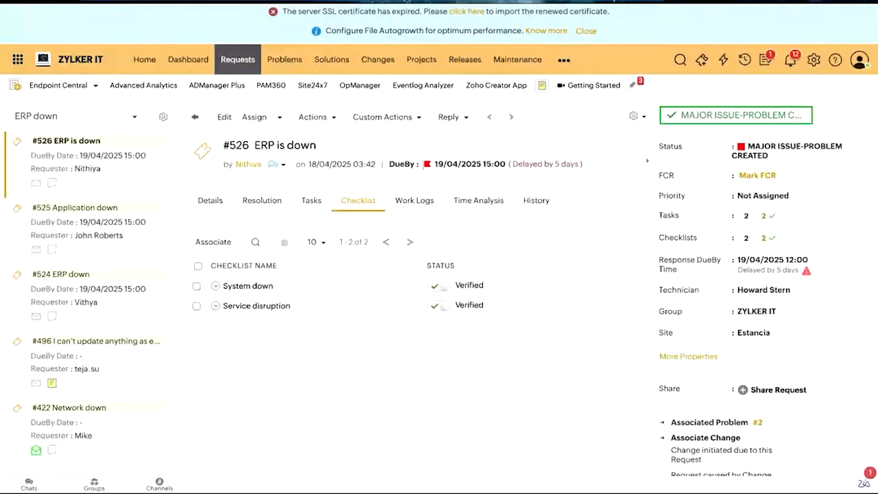
scroll(764, 298, down, 3)
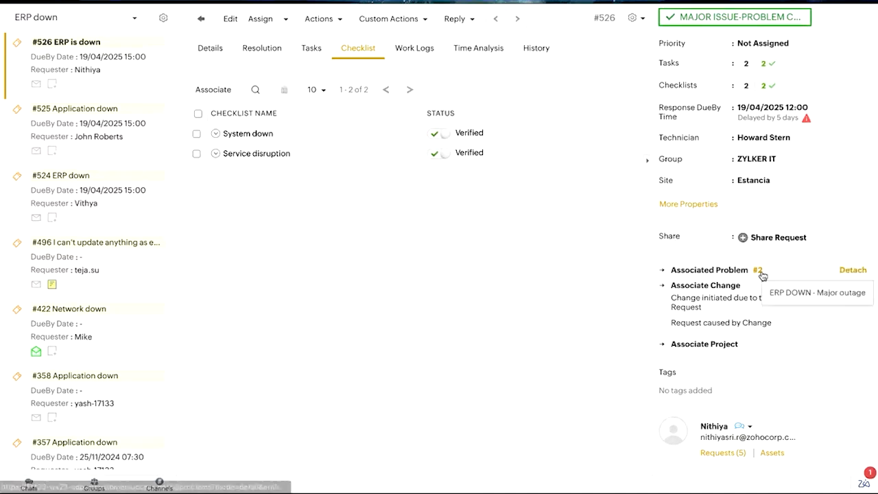
click(854, 272)
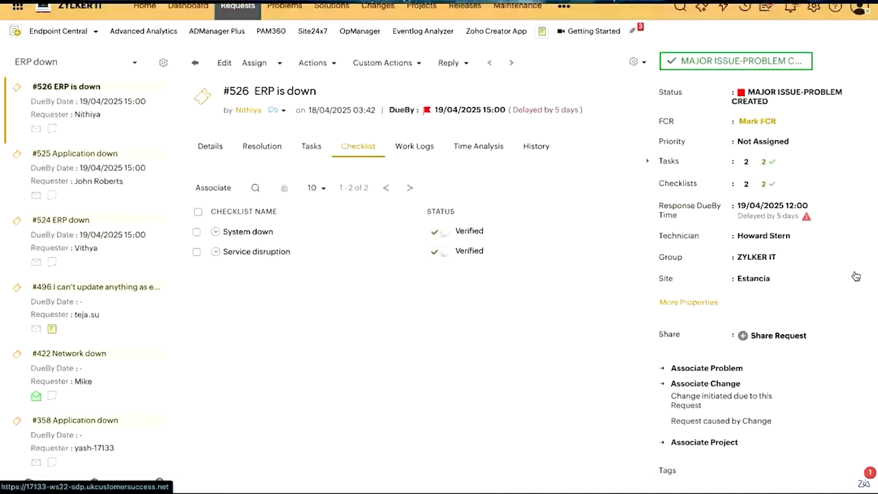
Start a new problem from request #526, retaining available request details and applying problem template values to empty fields, and review its form.
mouse_move(811, 371)
click(815, 368)
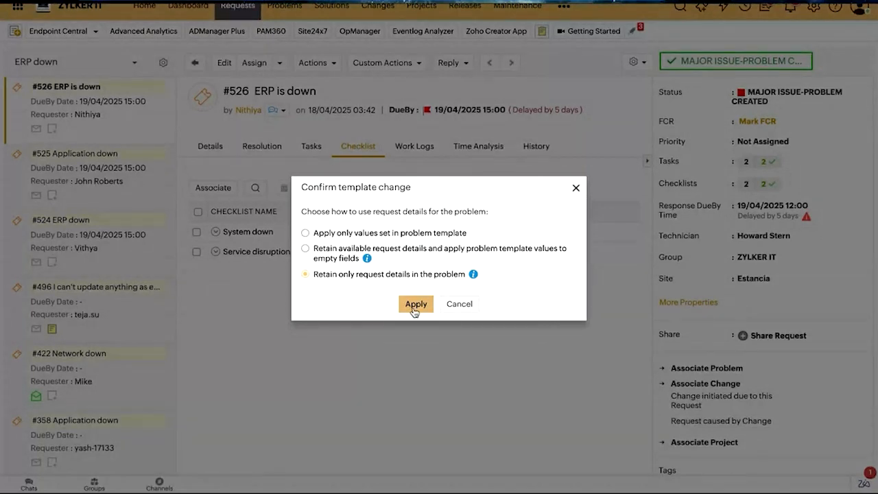
click(412, 254)
click(417, 306)
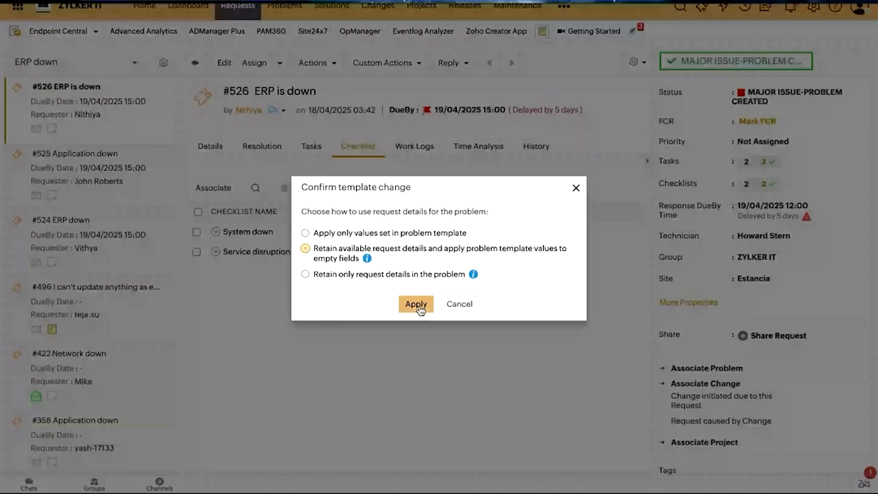
click(418, 306)
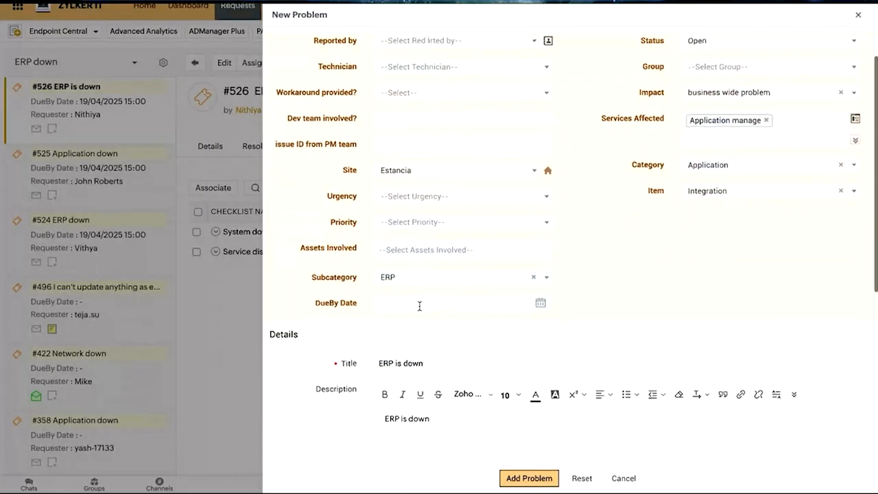
scroll(420, 309, down, 2)
scroll(421, 310, down, 1)
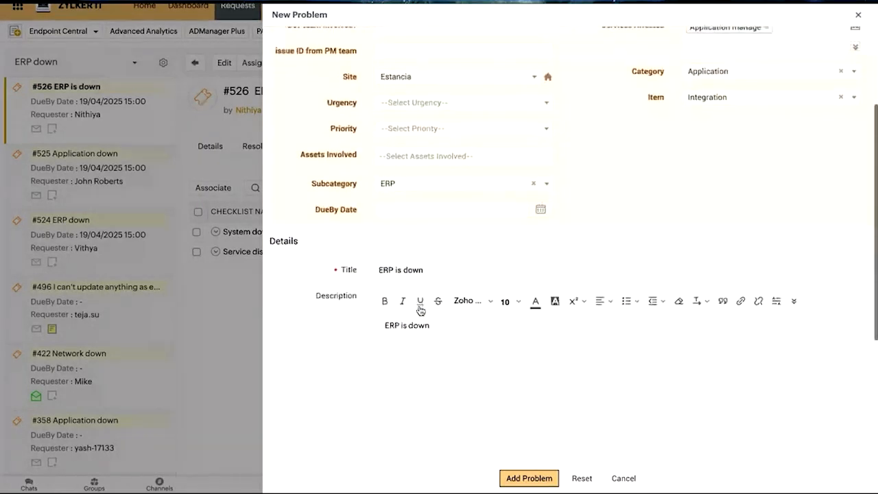
scroll(418, 308, up, 3)
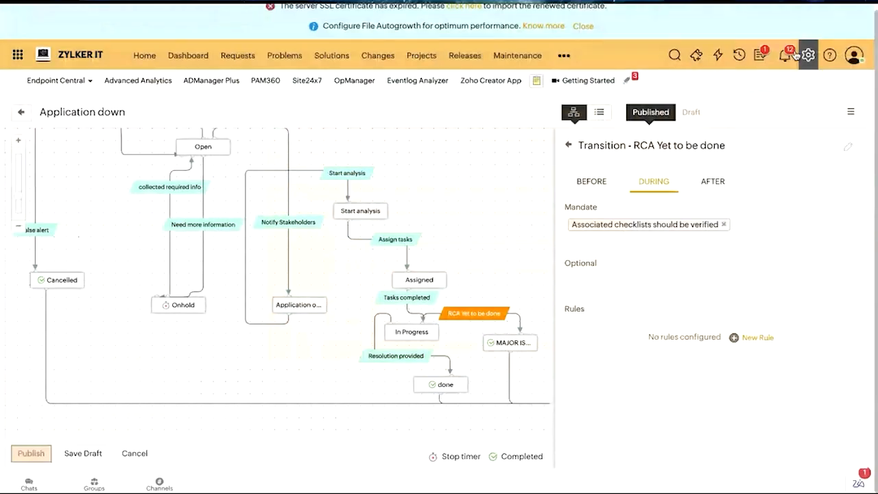
Open the Application outage problem template in the admin settings and check its associated tasks.
click(801, 54)
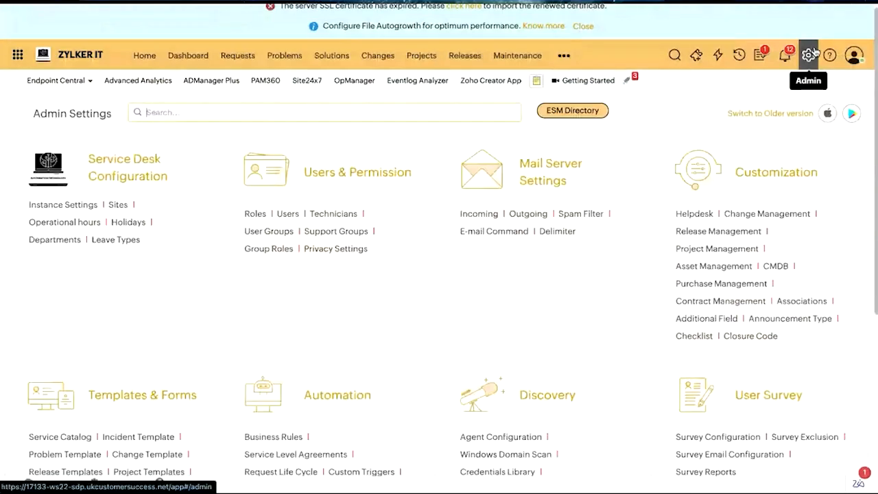
scroll(314, 288, down, 2)
scroll(314, 289, down, 1)
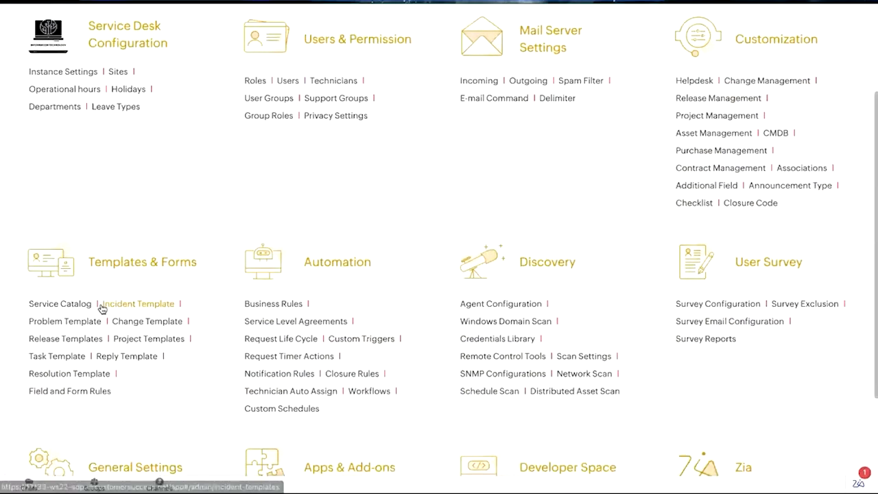
click(88, 322)
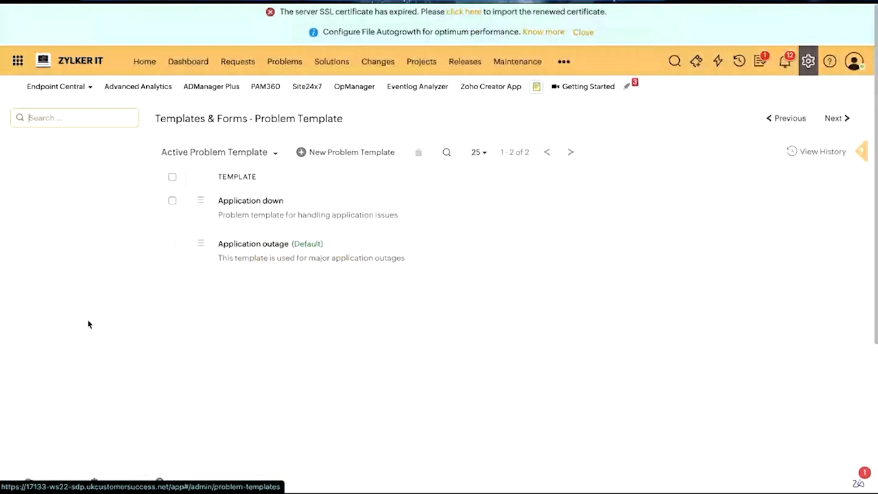
click(251, 248)
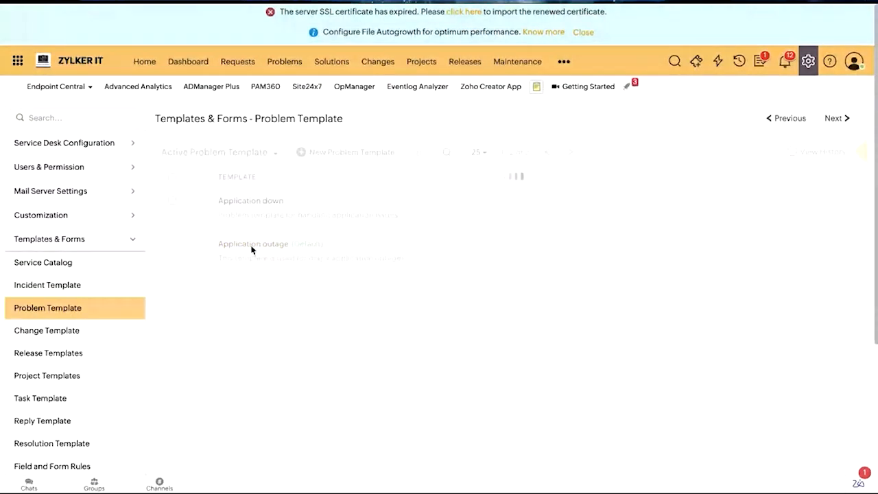
click(74, 240)
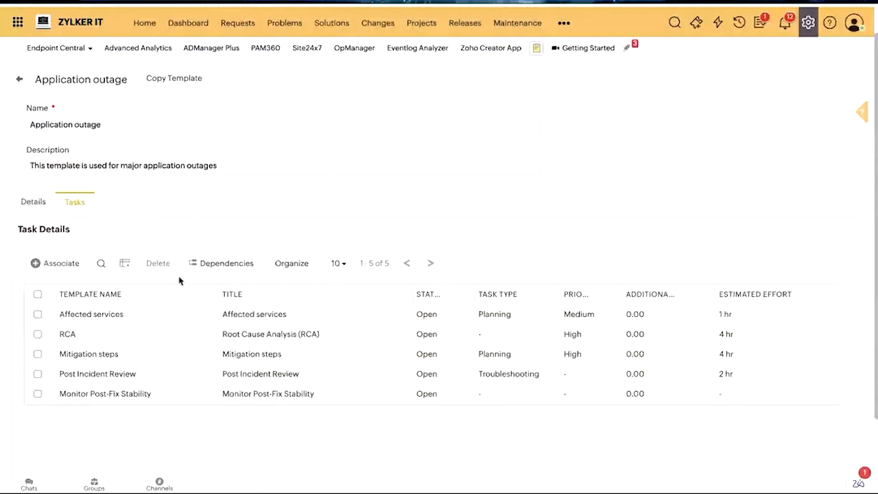
scroll(179, 279, down, 1)
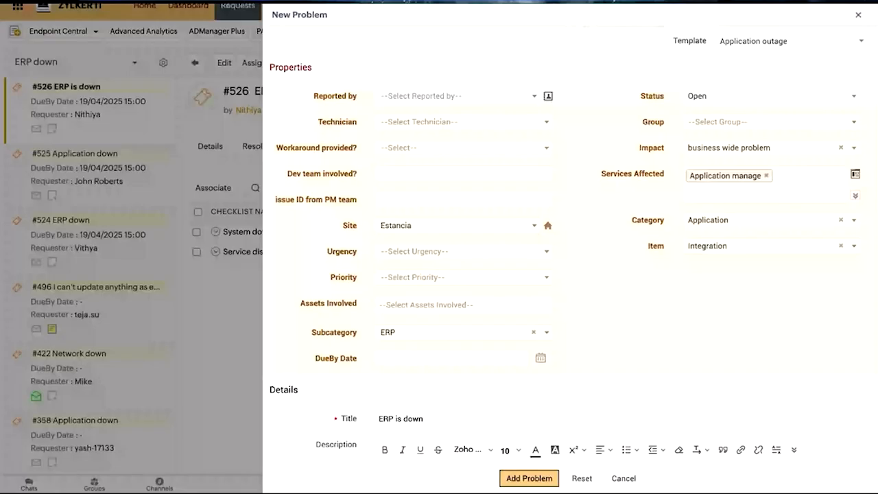
Review the new "ERP is down" problem based on the Application outage template and add it to request #526.
scroll(523, 283, down, 3)
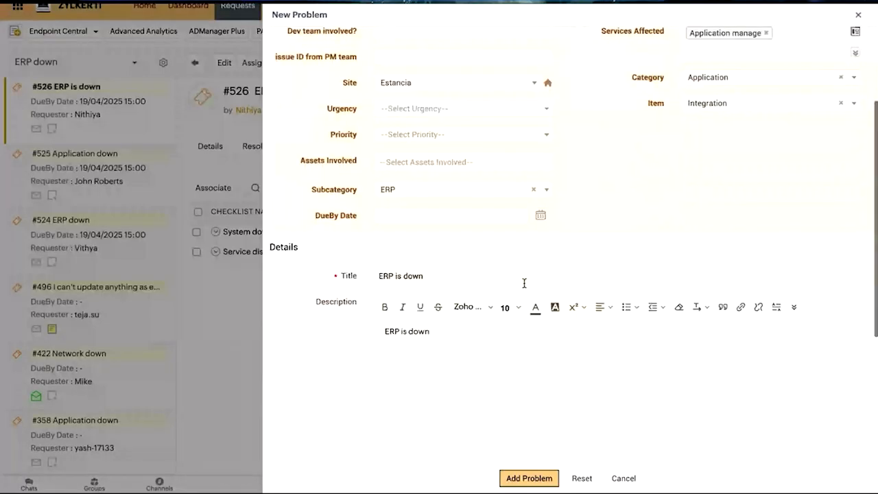
scroll(523, 229, up, 3)
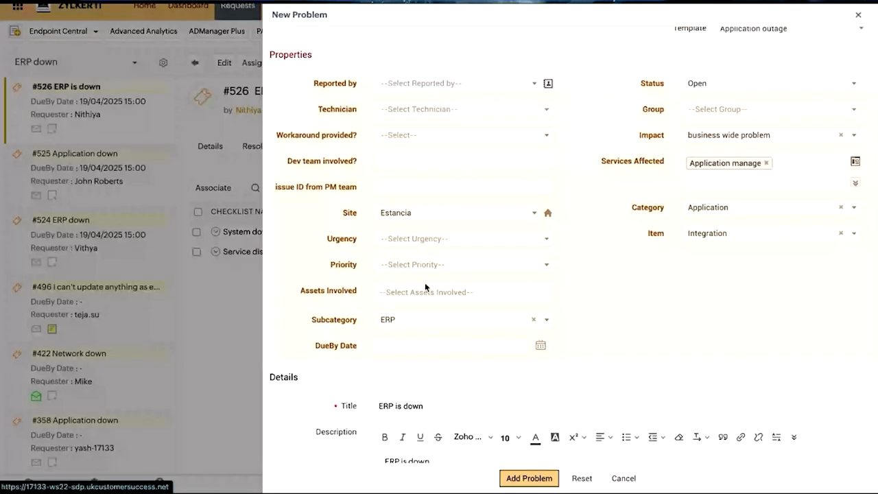
click(516, 483)
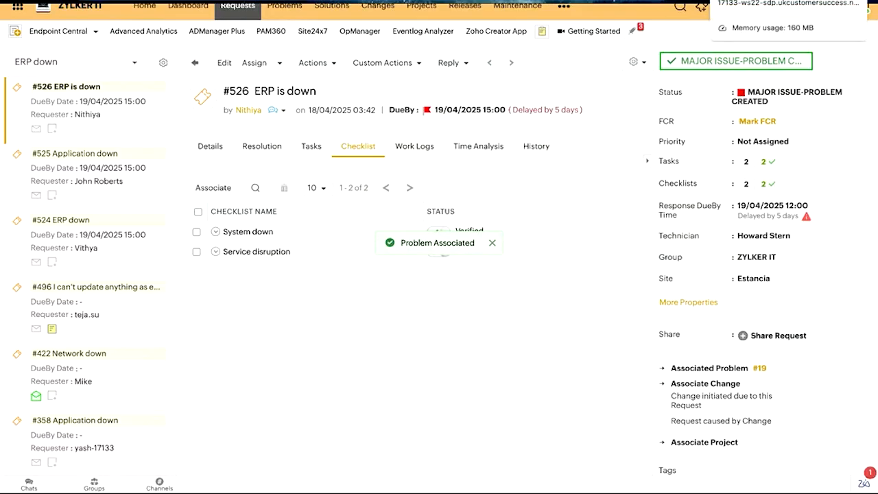
Open the "ERP DOWN - Major outage" problem from the problems list and examine its description and properties.
click(762, 1)
click(289, 63)
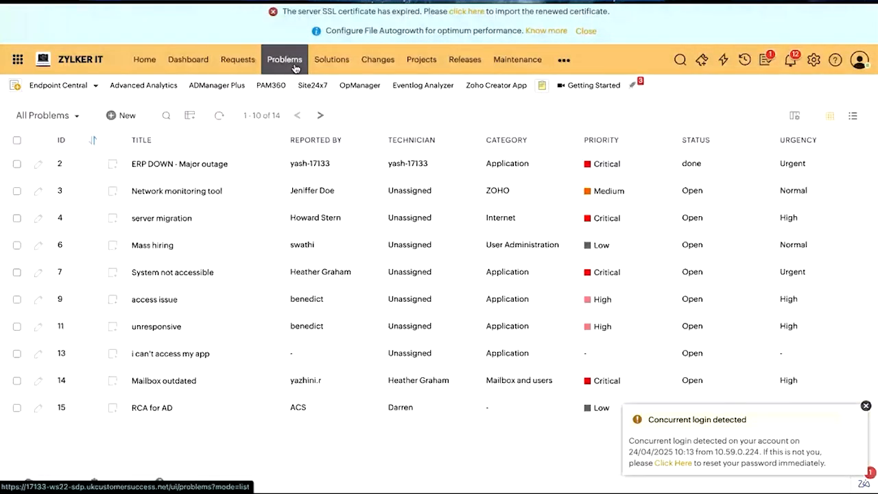
click(866, 408)
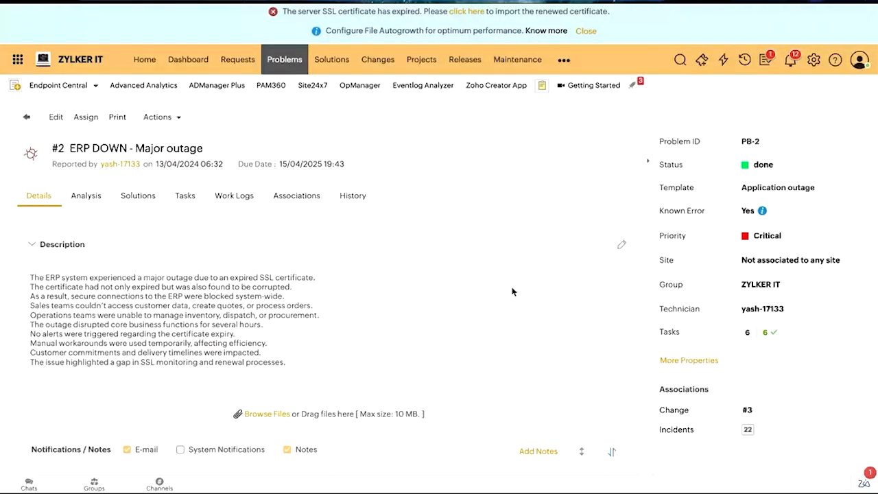
scroll(511, 292, down, 1)
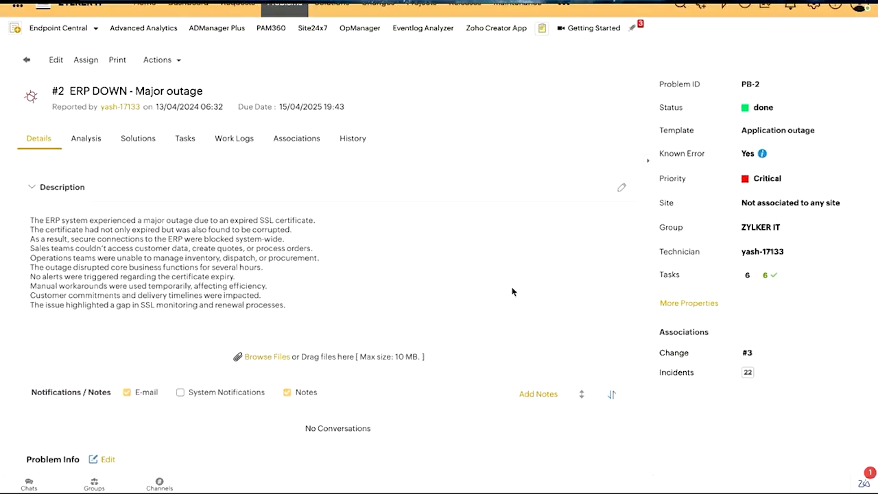
scroll(512, 292, down, 2)
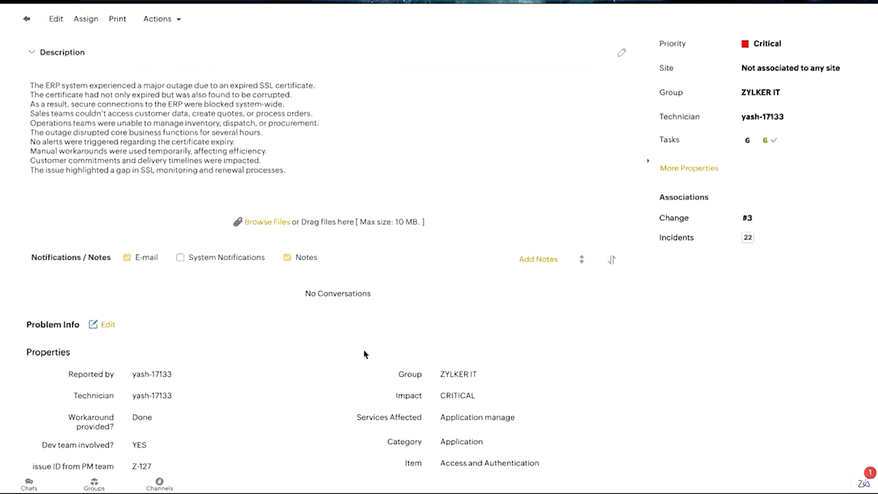
scroll(363, 354, down, 3)
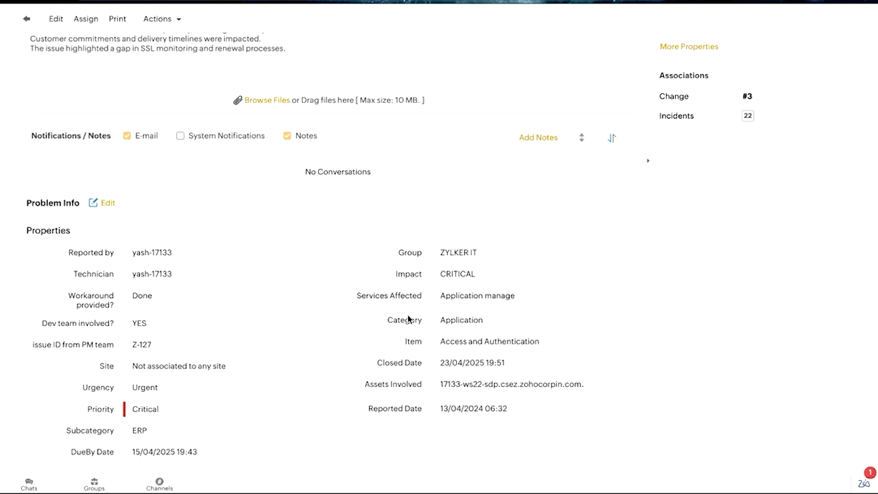
Recheck the outage problem's description, affected services and assets involved in its properties.
triple_click(387, 386)
click(387, 386)
scroll(386, 388, up, 3)
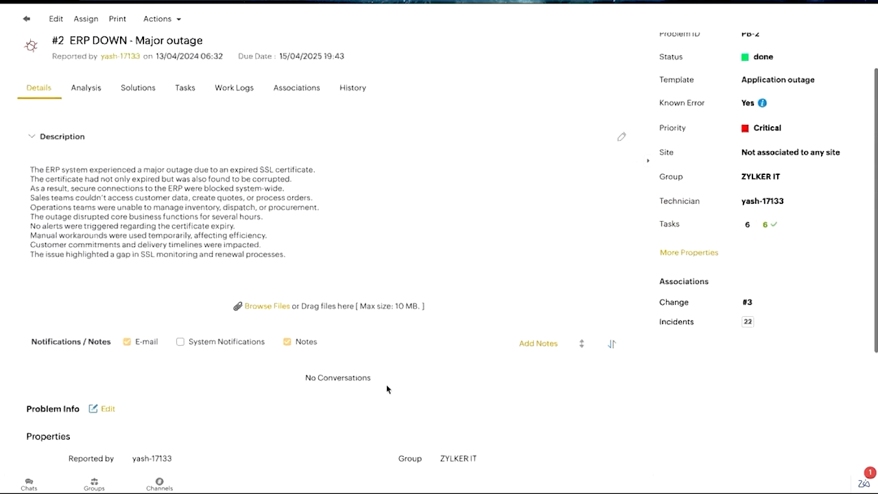
scroll(386, 389, up, 3)
scroll(386, 389, down, 5)
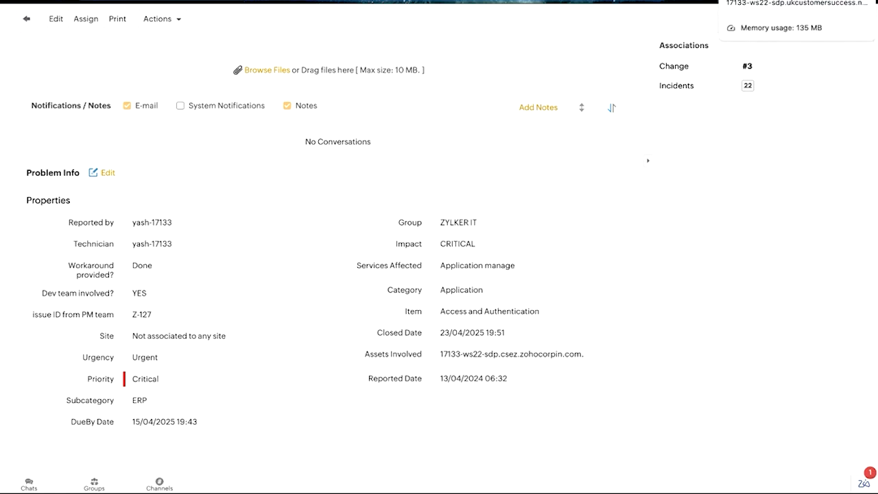
Open the ERP server business view in the CMDB and examine the relationships between its configuration items.
click(768, 0)
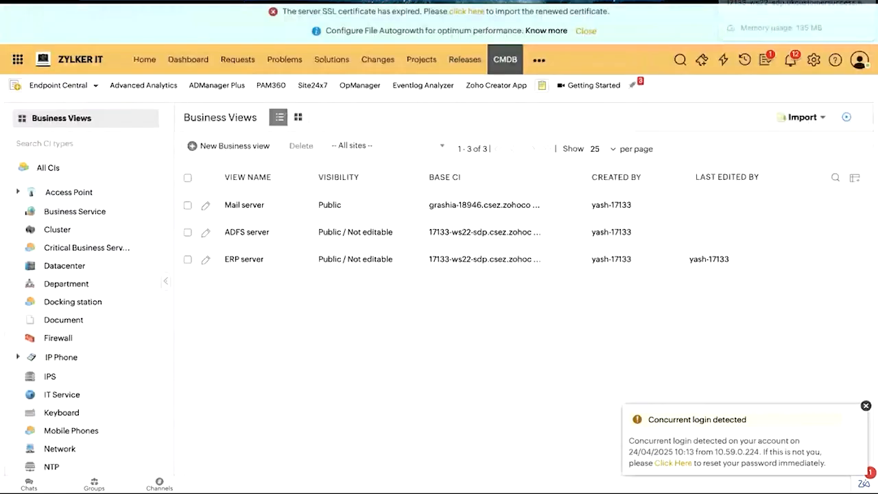
click(866, 406)
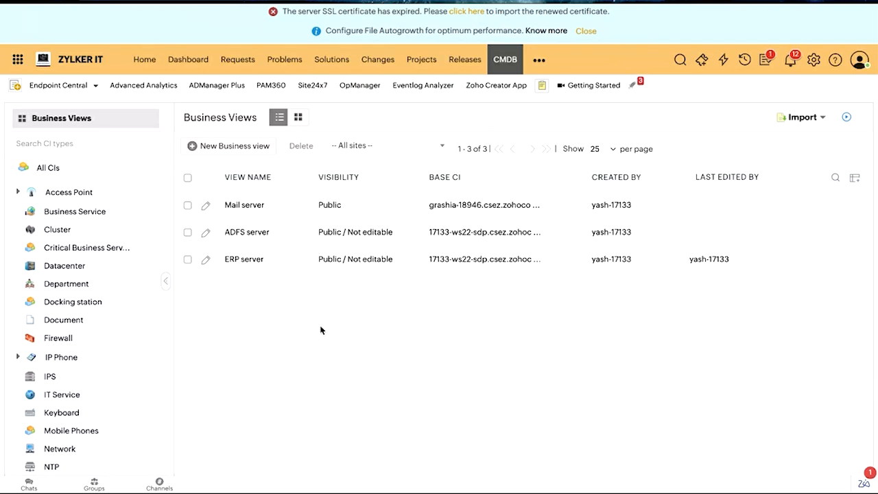
click(241, 264)
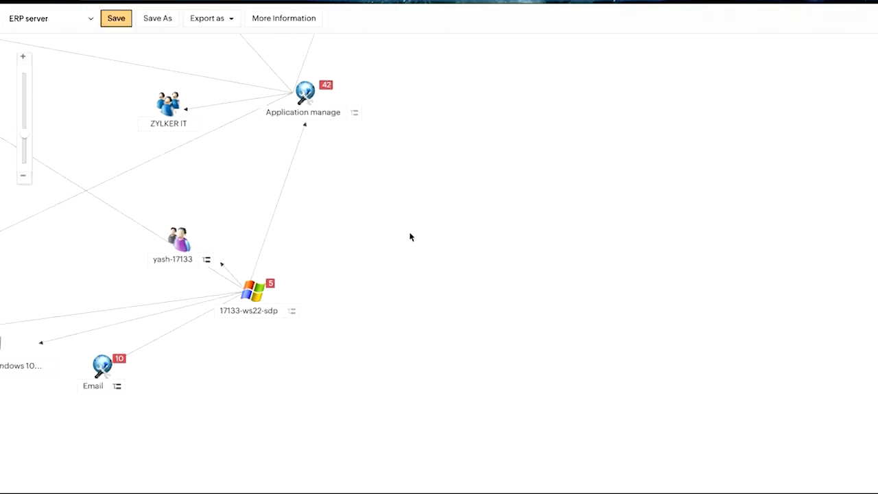
drag(410, 236, 786, 421)
drag(759, 332, 768, 319)
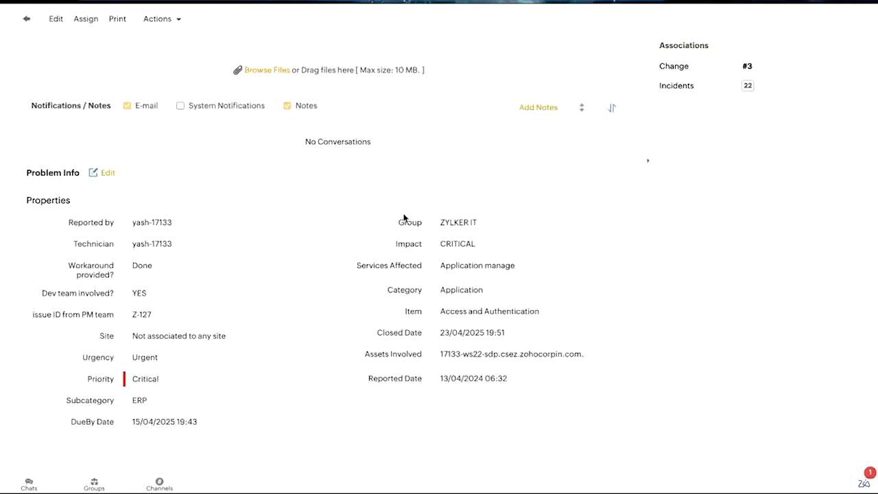
Check the outage problem's tasks and read its impact details, root cause and symptoms analysis.
scroll(403, 218, up, 3)
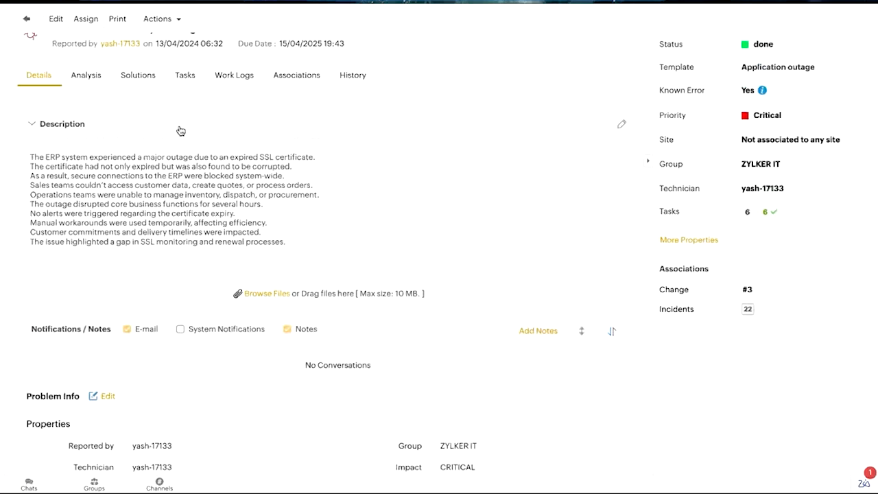
click(186, 88)
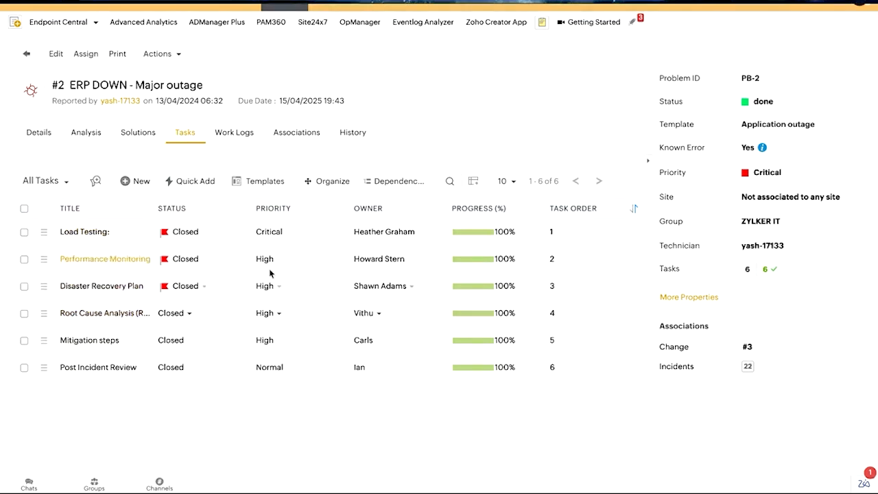
click(86, 132)
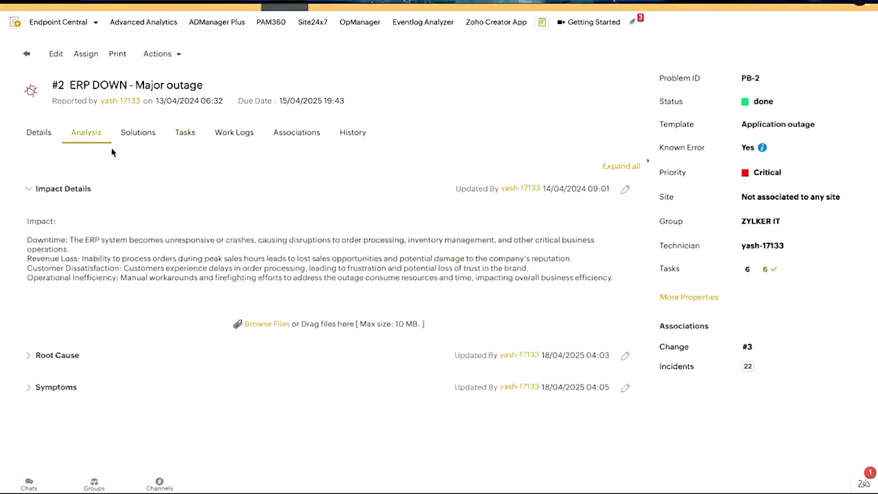
click(207, 358)
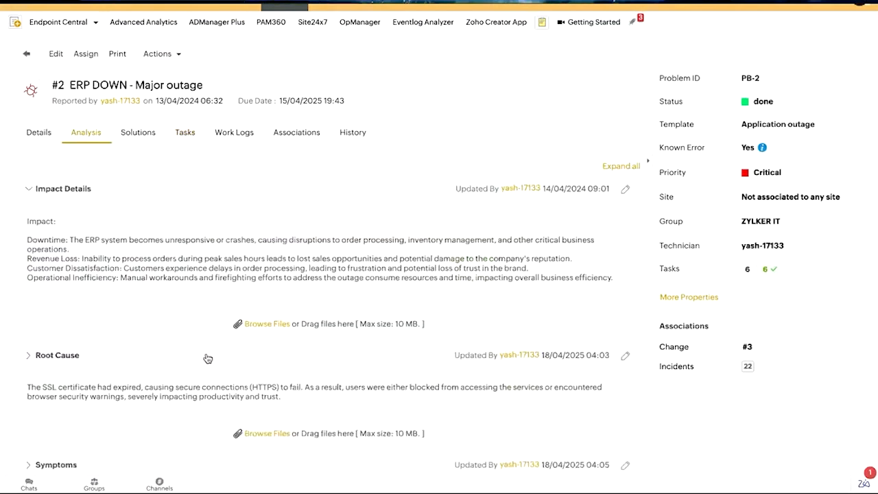
scroll(190, 411, down, 1)
click(184, 436)
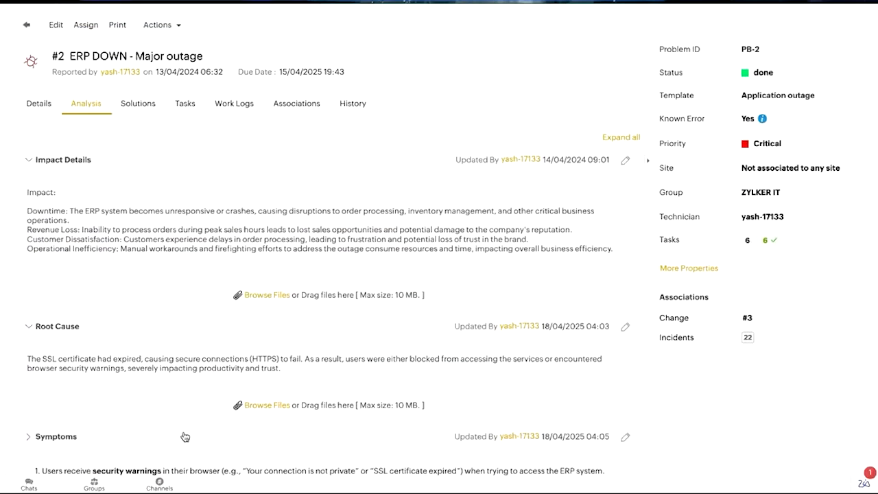
scroll(184, 436, down, 2)
scroll(184, 432, down, 1)
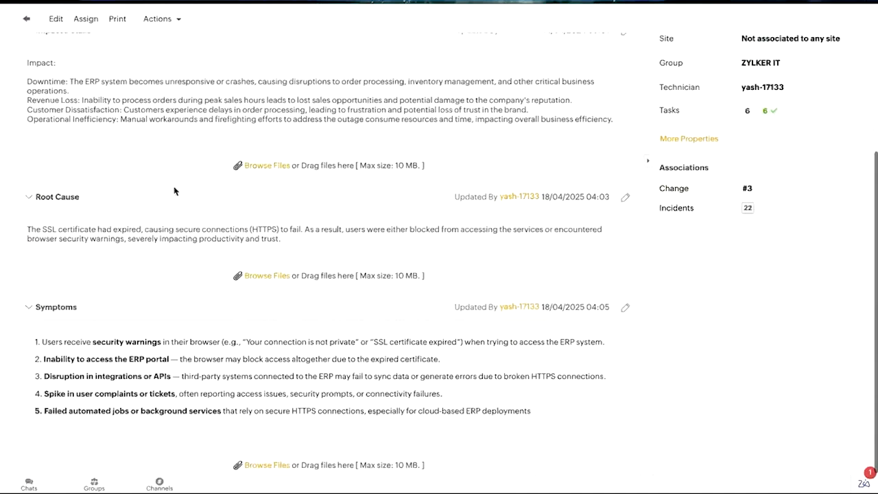
scroll(174, 191, down, 1)
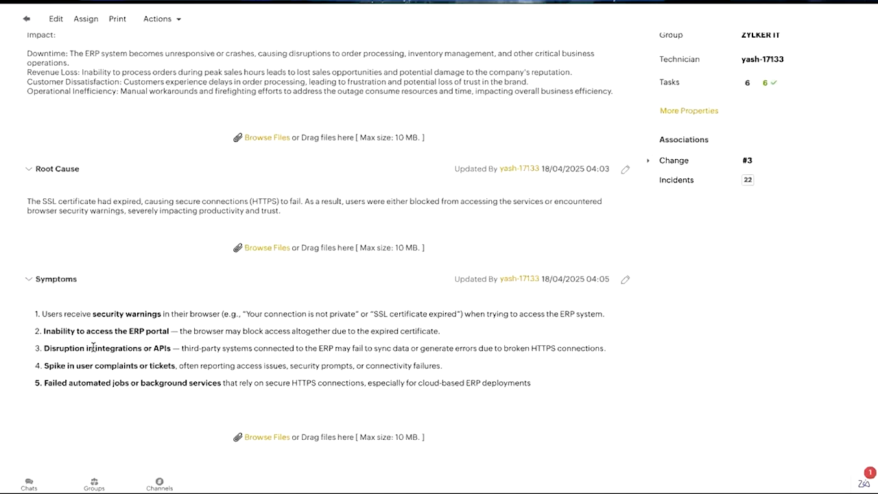
scroll(92, 346, up, 1)
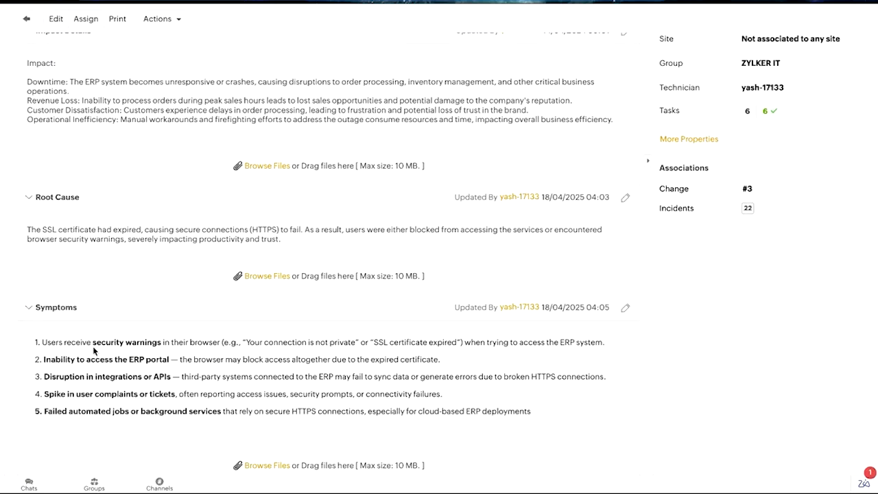
scroll(94, 350, up, 5)
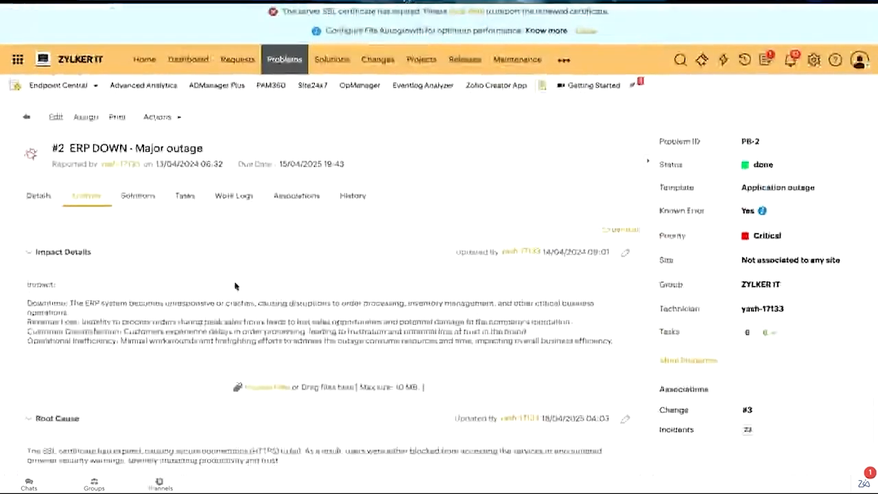
Look through the incidents associated with the ERP DOWN - Major outage problem.
click(290, 199)
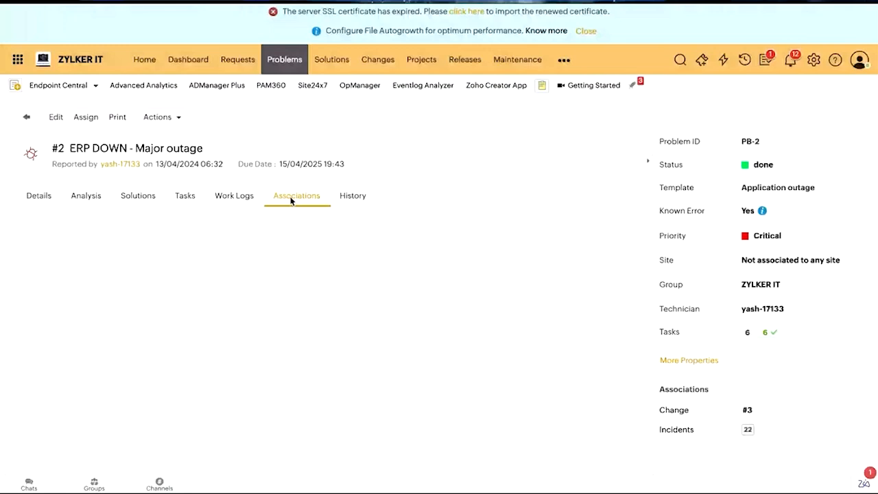
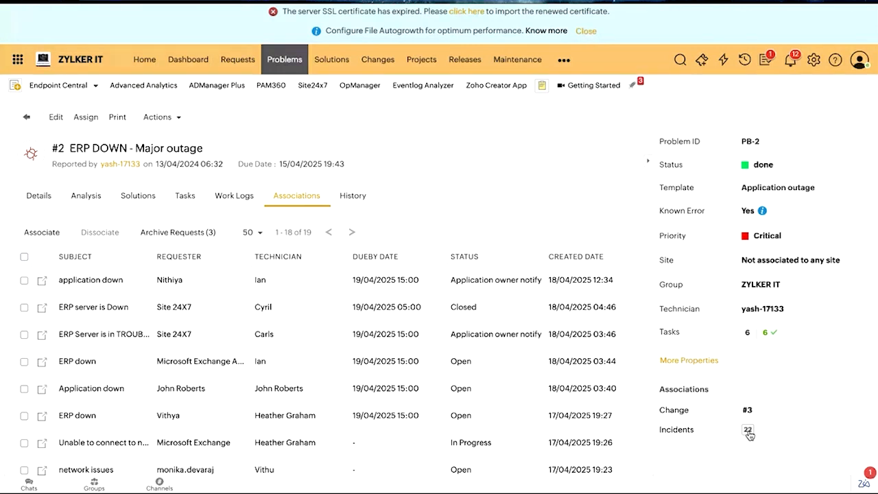
scroll(485, 376, down, 5)
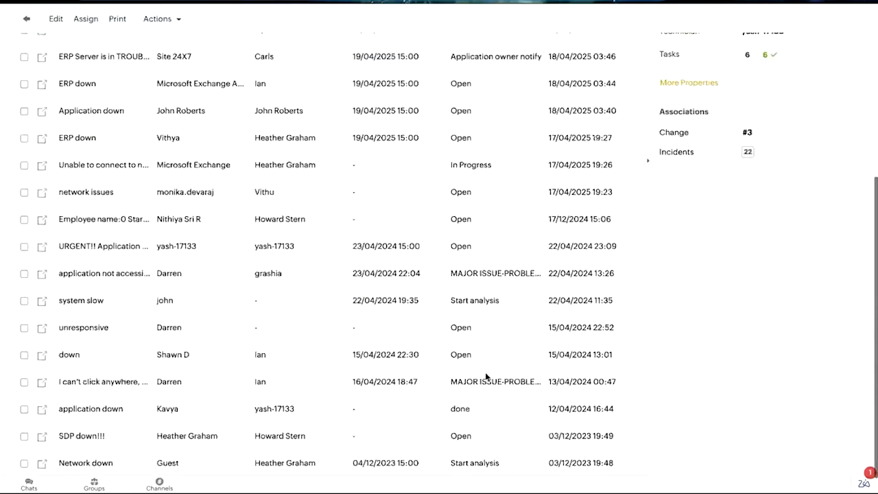
scroll(485, 376, up, 2)
scroll(485, 375, up, 3)
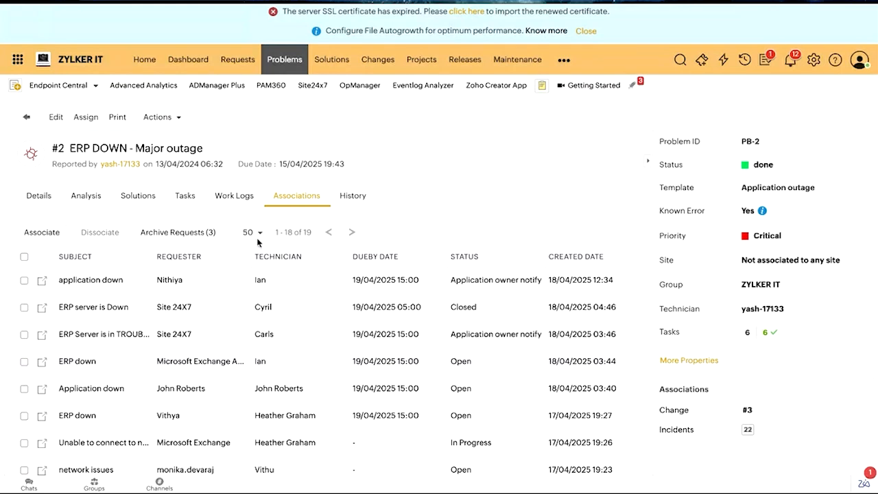
Open a notification to the associated incidents' requesters, review its recipients and content, and leave it unsent.
click(159, 118)
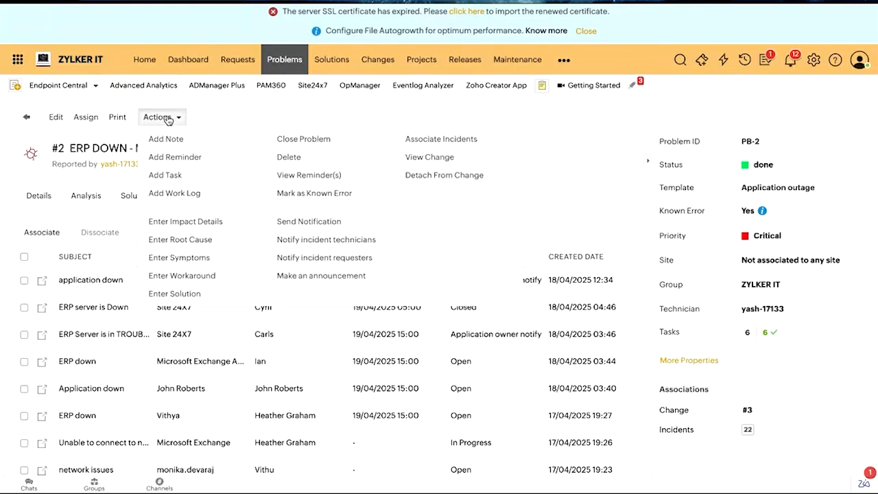
click(322, 258)
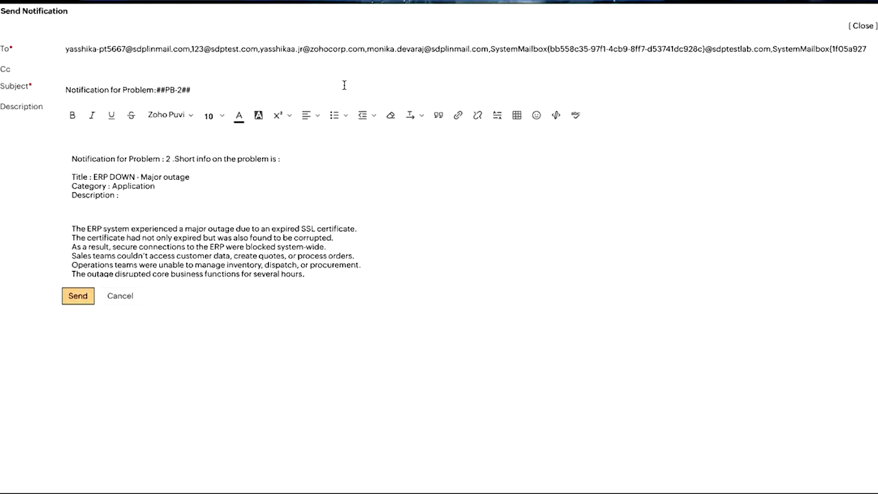
click(339, 50)
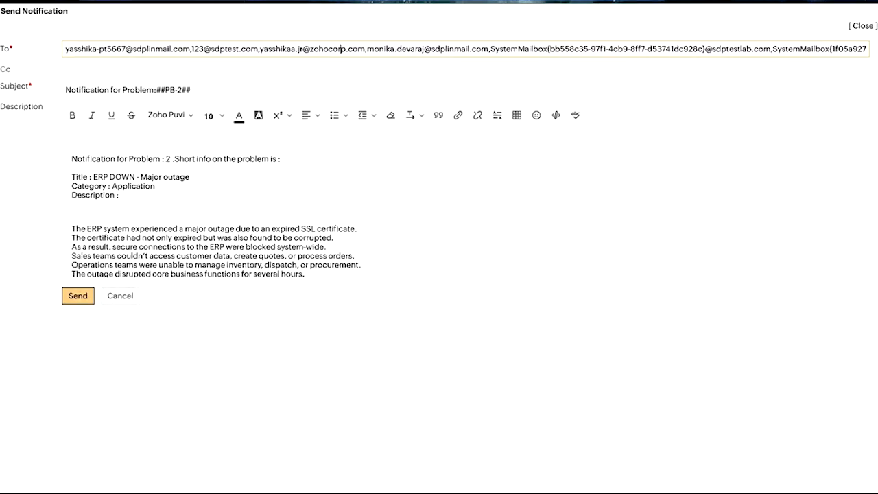
click(727, 1)
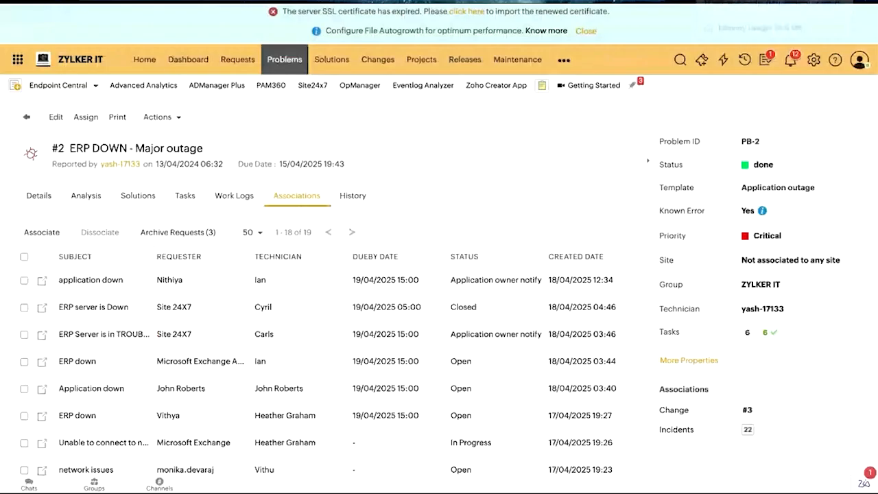
Open a new announcement from the outage problem, review its fields and accessibility options, and close it without saving.
click(163, 122)
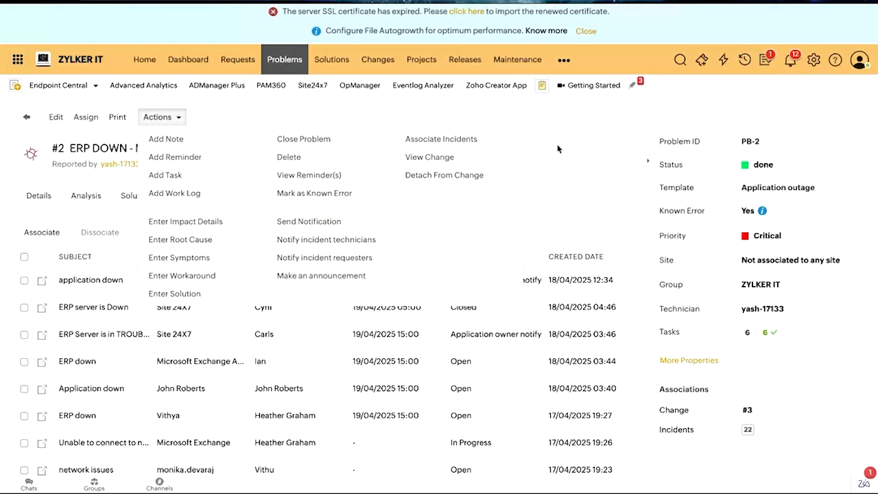
click(333, 275)
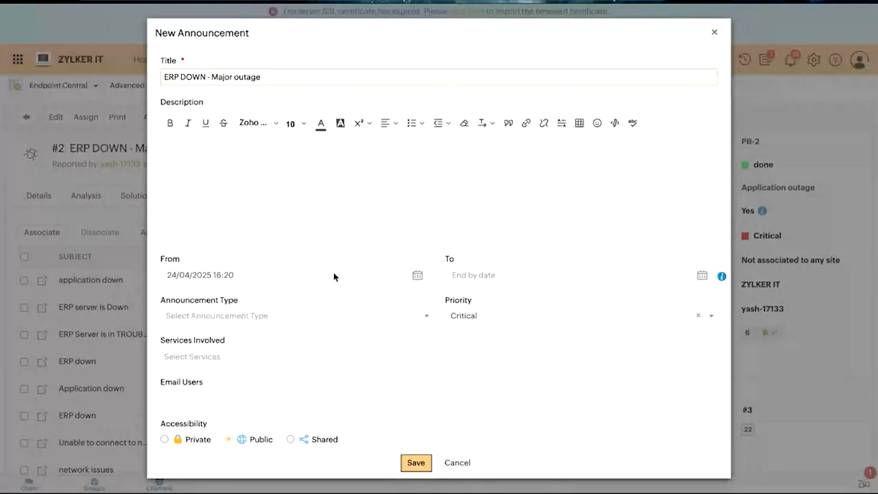
scroll(281, 266, down, 3)
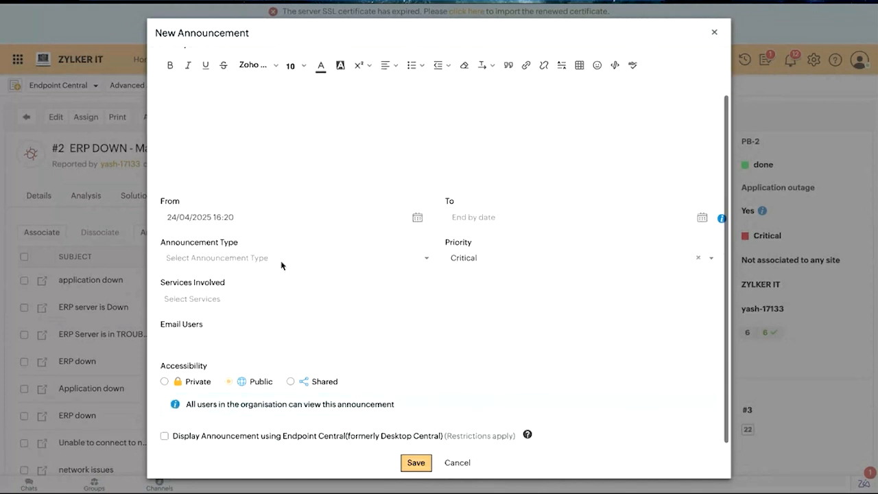
click(715, 32)
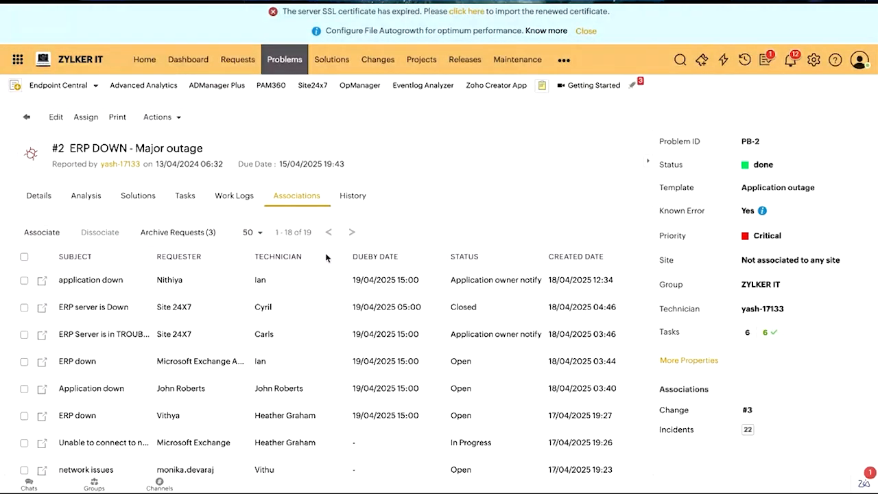
Set the outage problem's status to Closed and dismiss the follow-up options for its associated incidents without applying them.
click(101, 205)
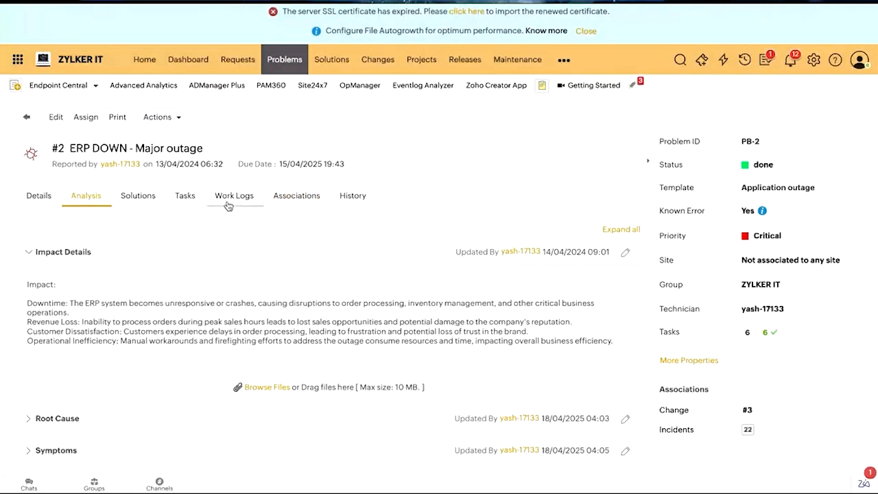
click(759, 169)
click(759, 167)
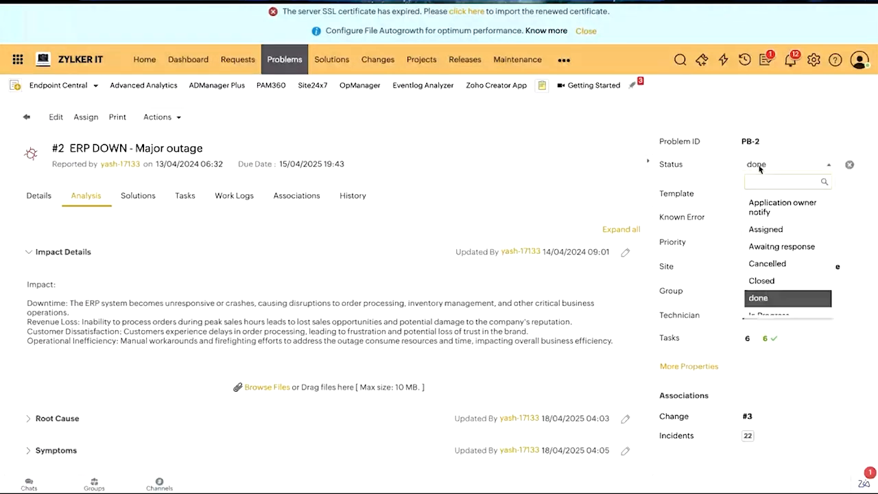
click(769, 283)
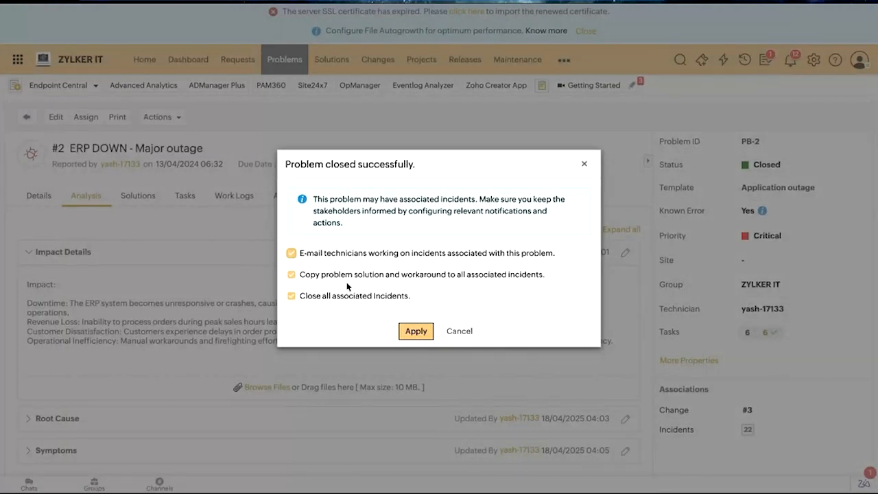
click(584, 165)
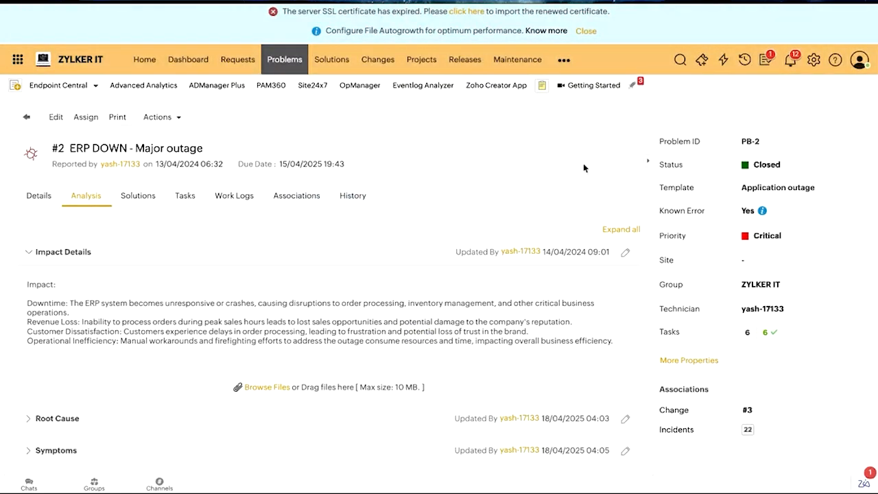
Review the workaround and expand the solution recorded for the closed outage problem.
click(149, 202)
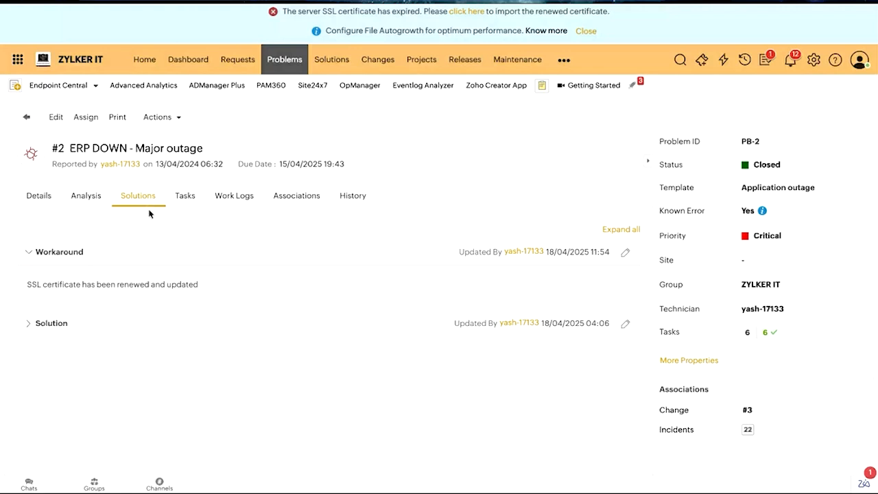
click(144, 328)
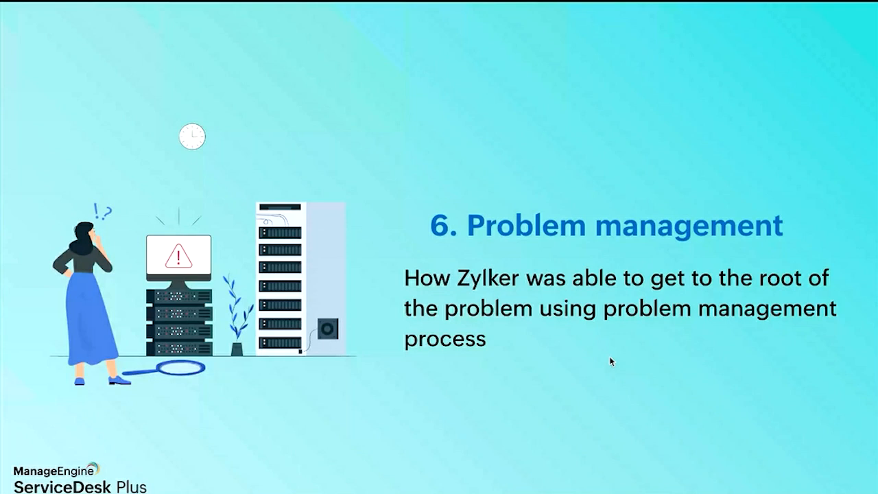
key(Right)
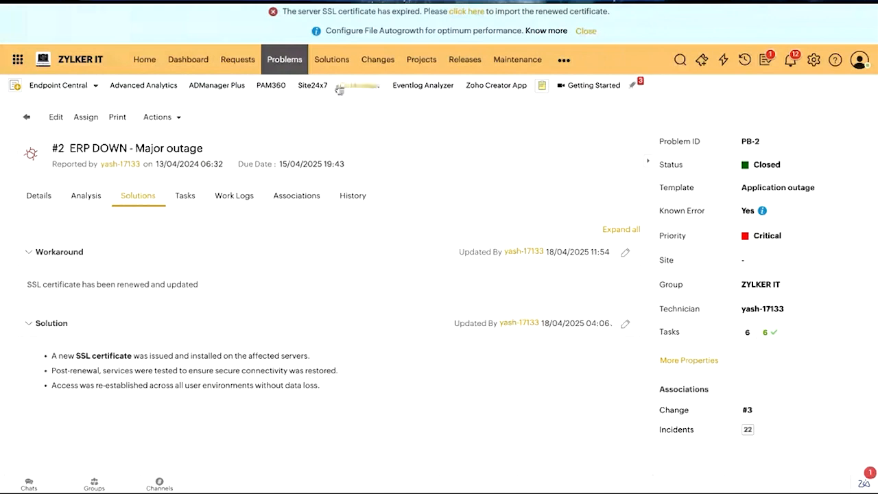
Open the AD import article from the knowledge base of solutions and return to the full solutions list.
click(332, 60)
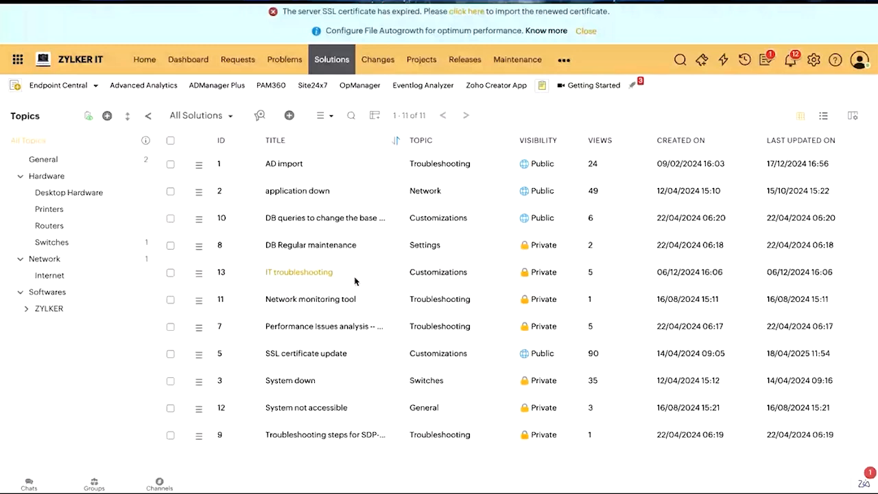
click(293, 164)
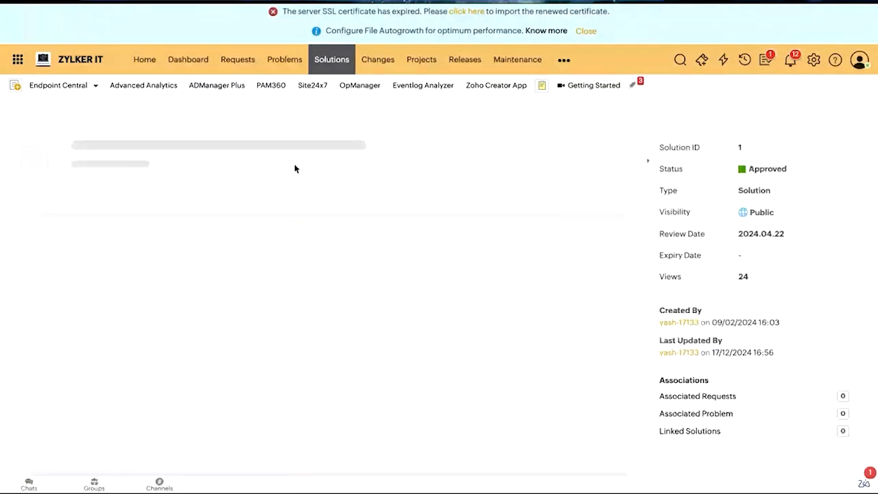
click(331, 60)
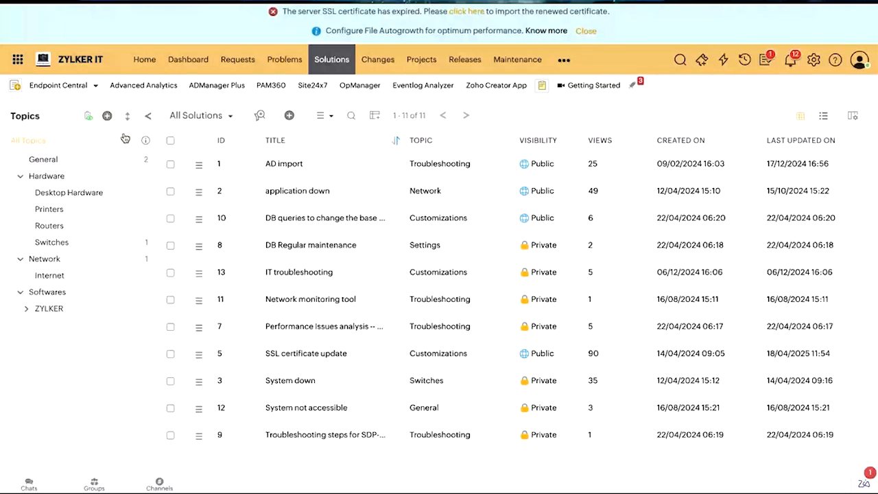
Open the SSL certificate update solution, review its workaround text and feedback section, and show its keywords.
click(320, 355)
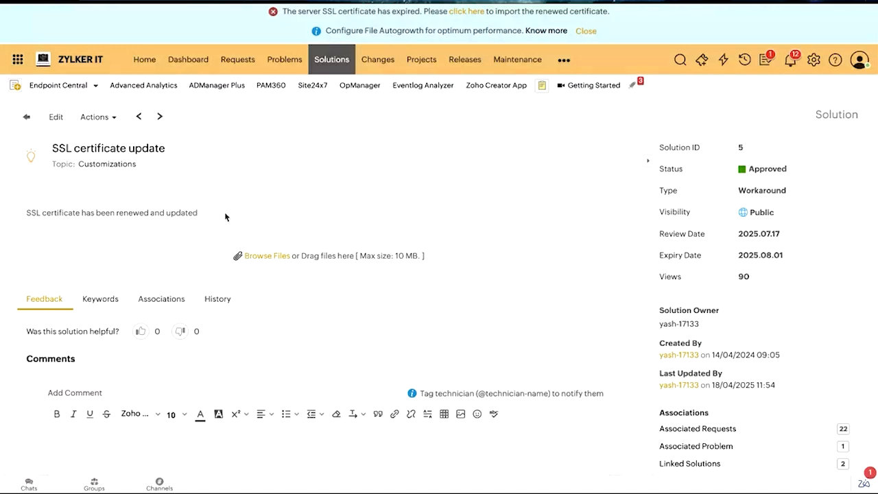
scroll(225, 217, down, 3)
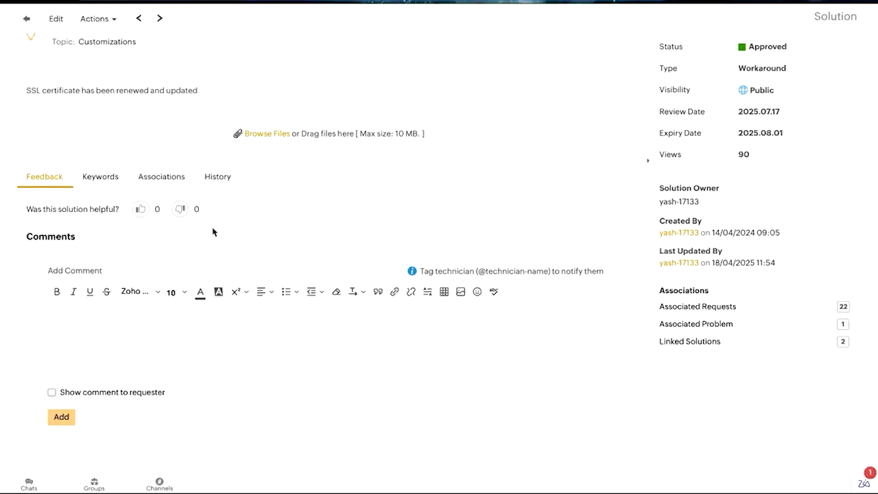
click(101, 180)
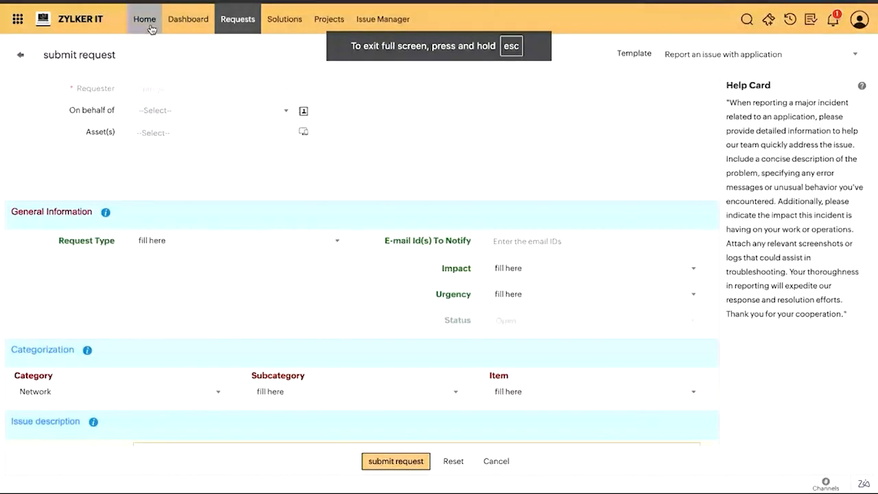
In the requester portal, start a Default Request with the subject "down" and review the suggested announcements and solutions without submitting it.
click(150, 24)
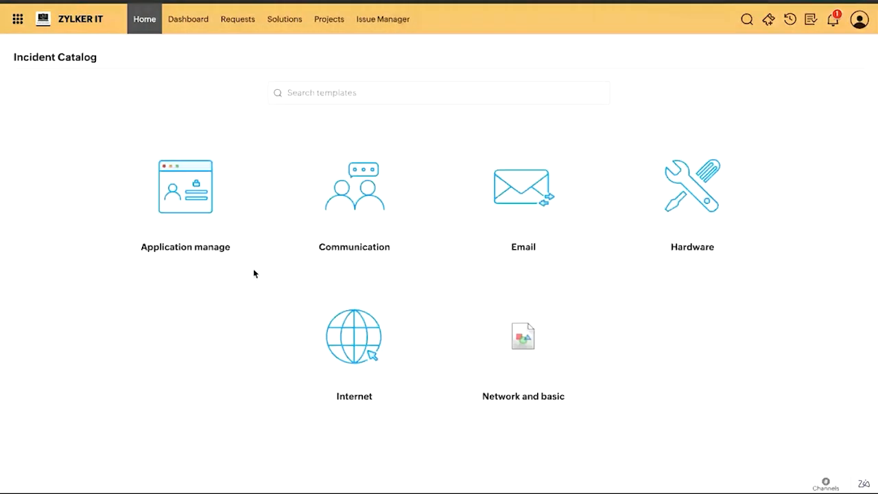
click(349, 99)
click(355, 149)
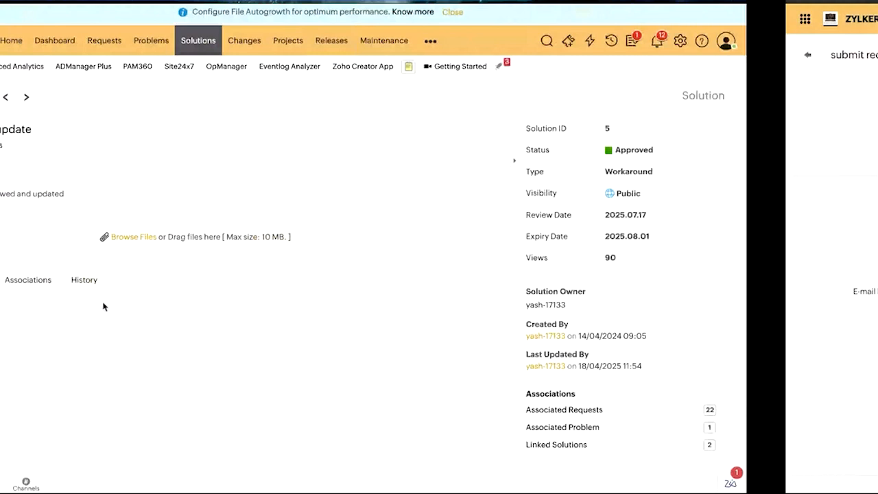
click(171, 266)
text(do)
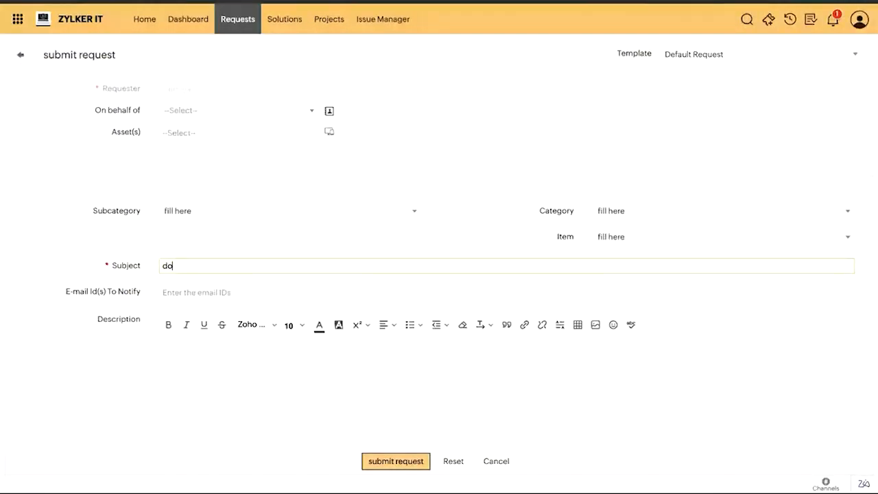
text(wn)
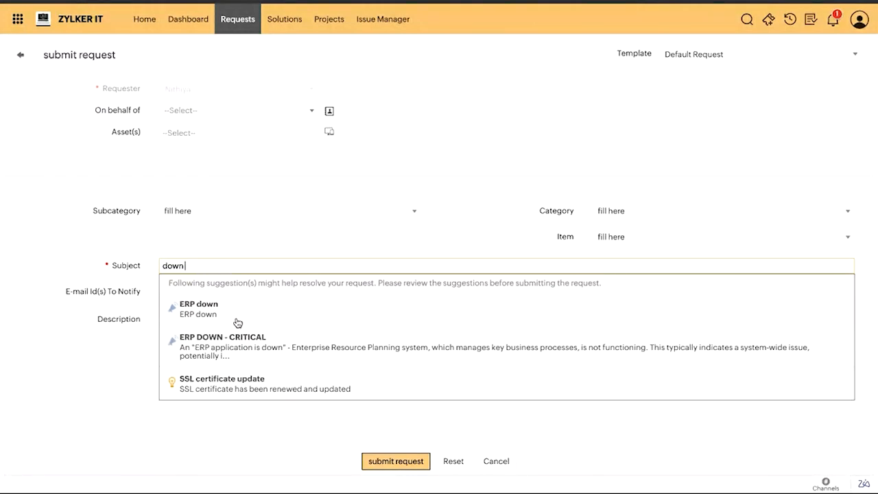
click(238, 339)
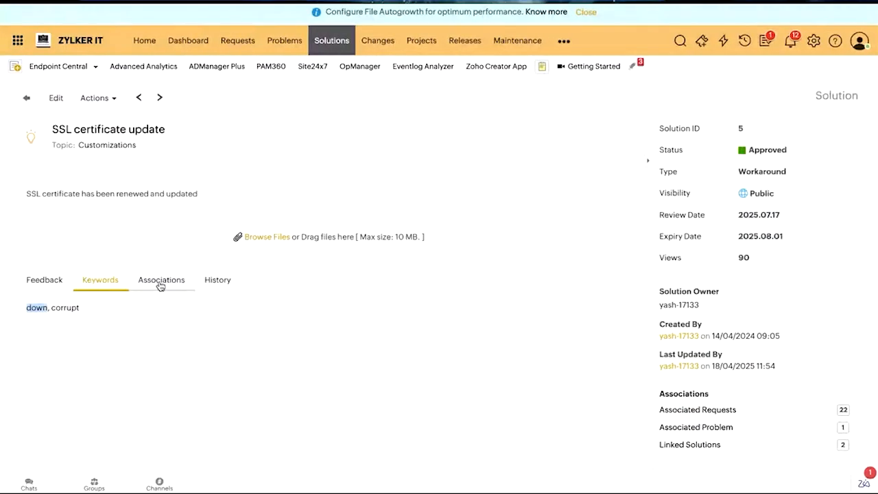
Review the SSL certificate update solution's associated requests, associated problem and linked solutions.
click(160, 281)
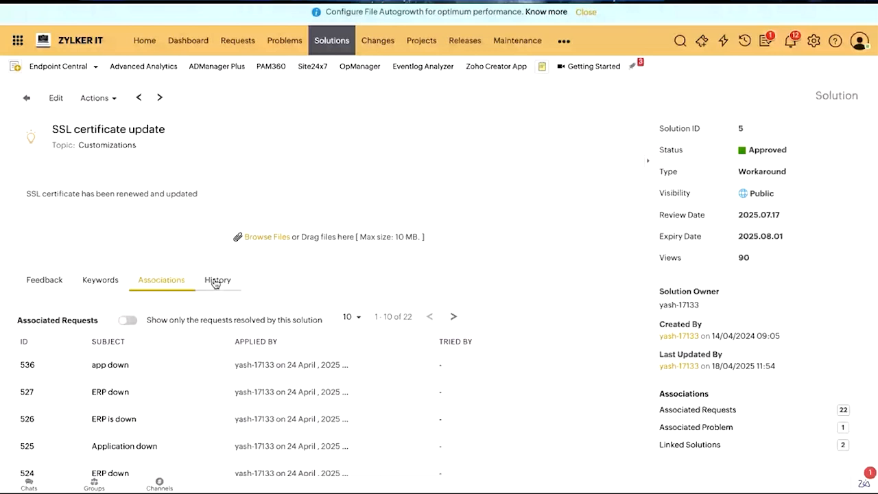
scroll(215, 283, down, 3)
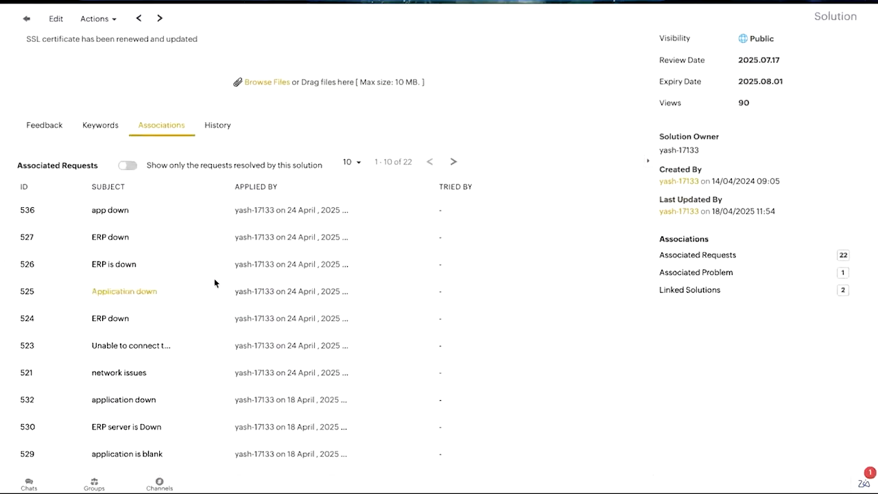
scroll(214, 282, down, 4)
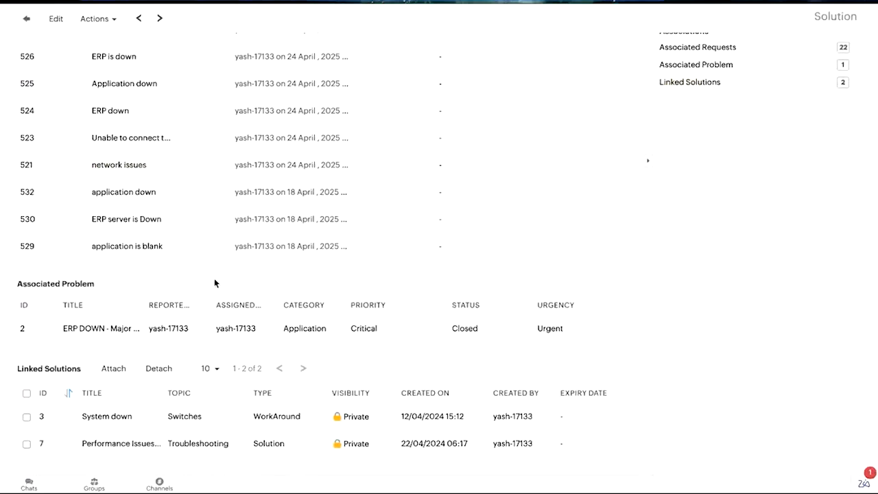
scroll(214, 283, up, 6)
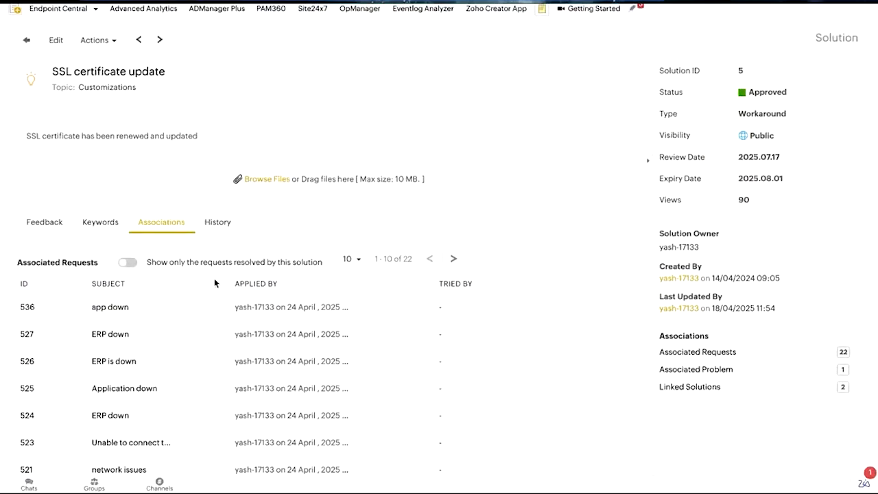
scroll(214, 283, down, 5)
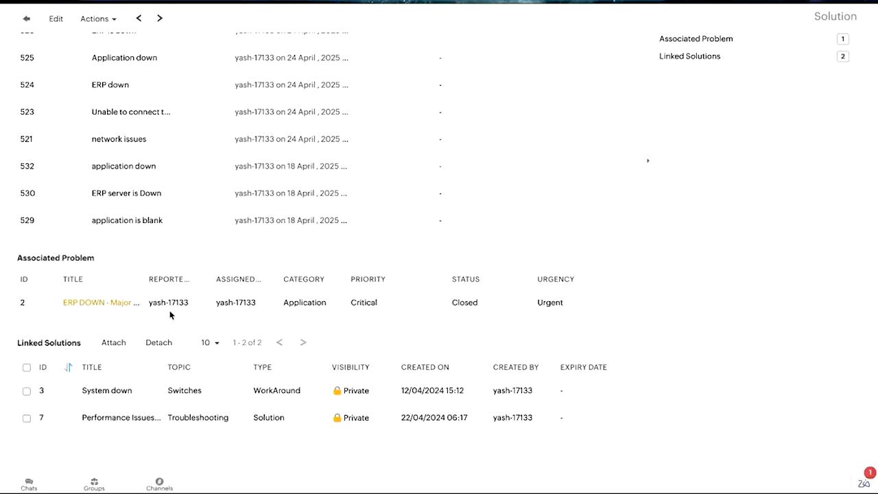
scroll(170, 315, up, 1)
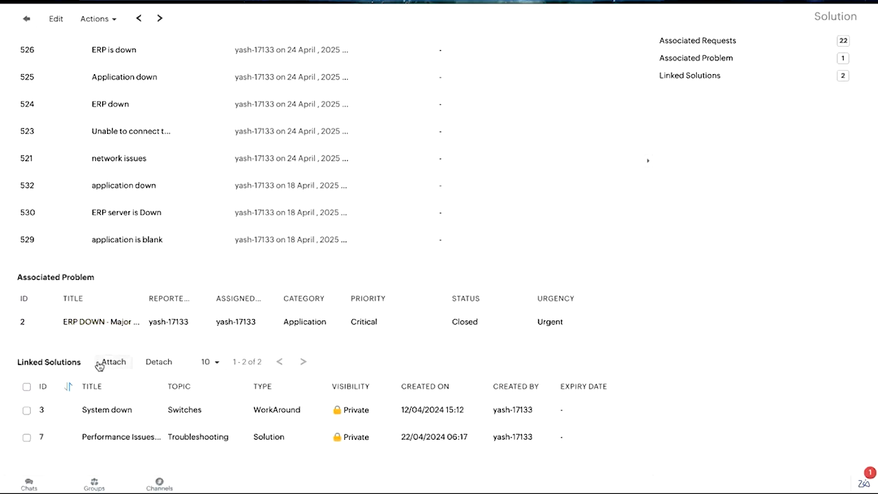
scroll(235, 290, up, 5)
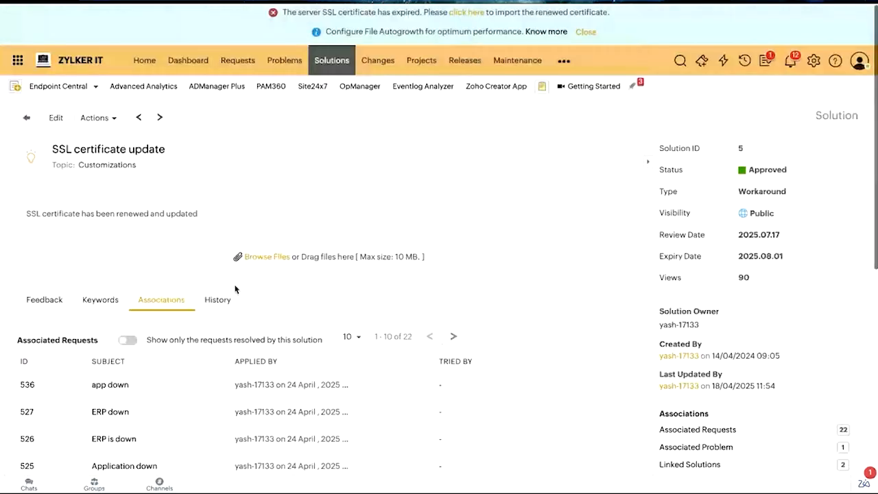